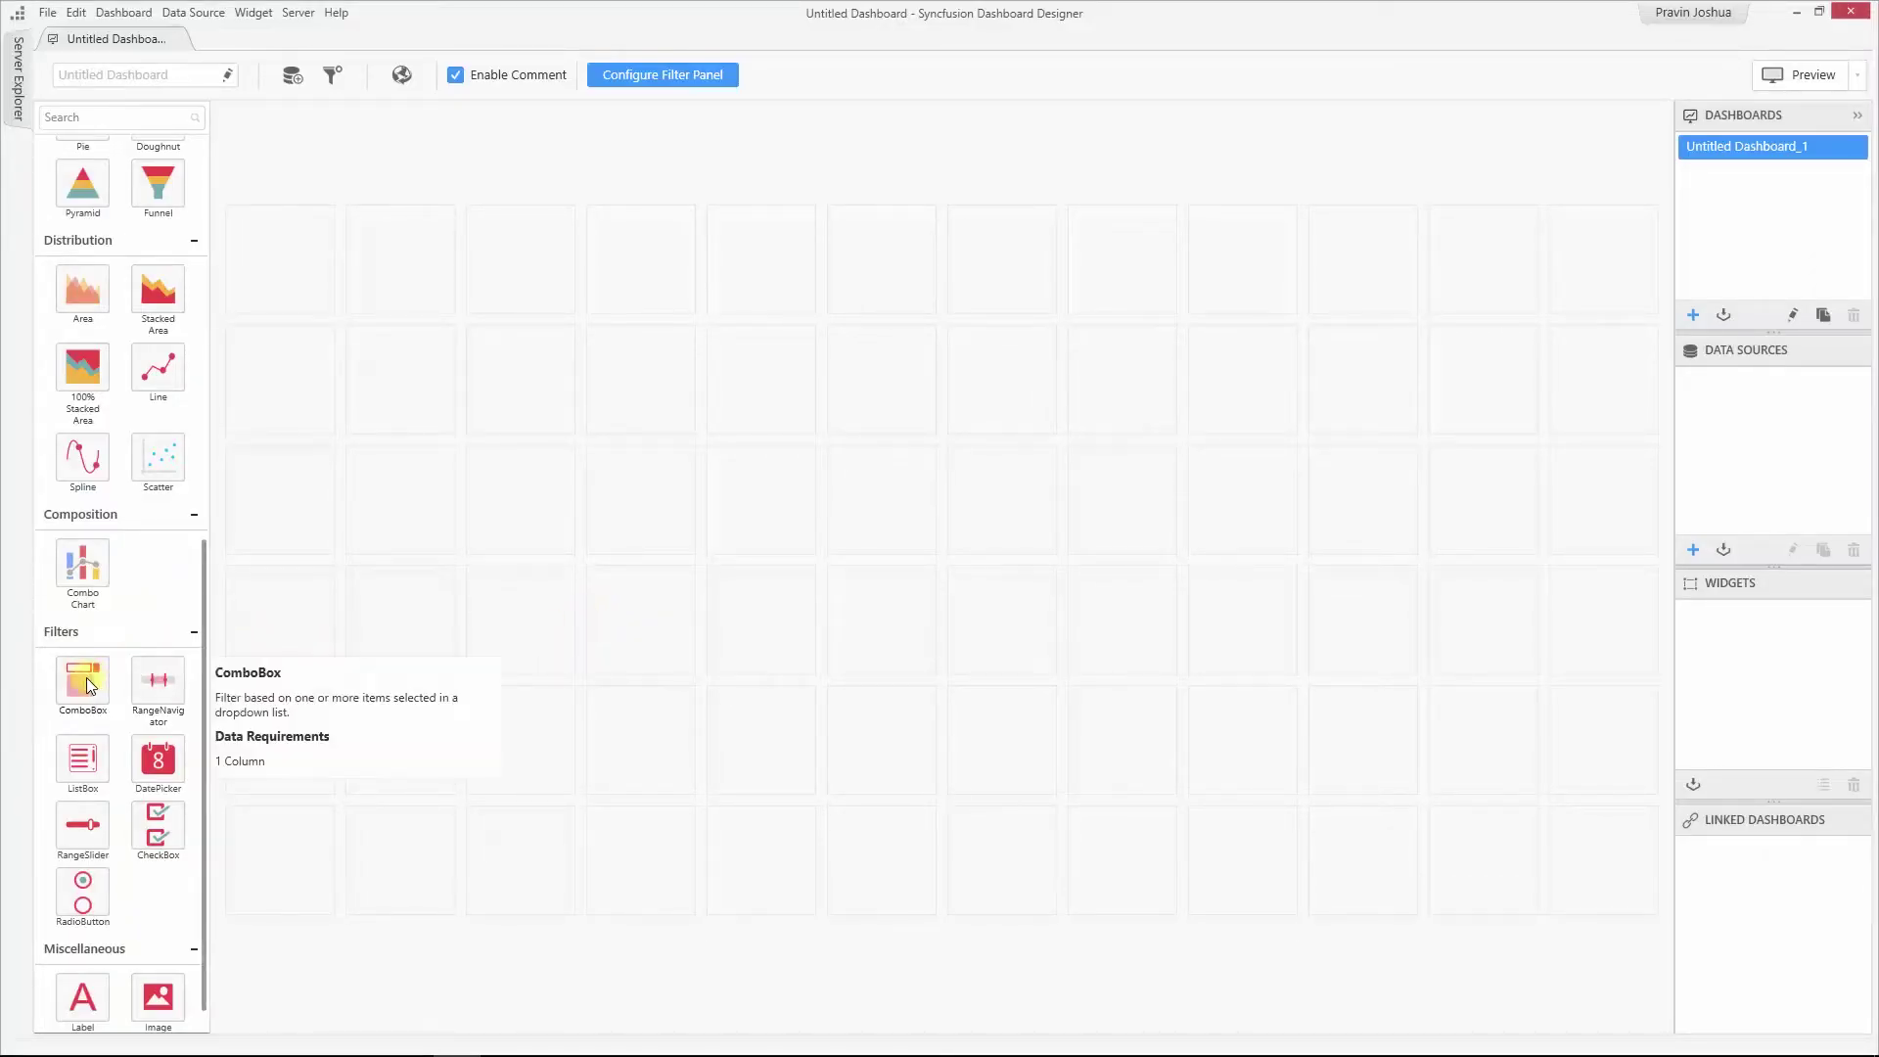
Place a ComboBox filter widget in the first row of the empty dashboard.
drag(98, 683, 382, 298)
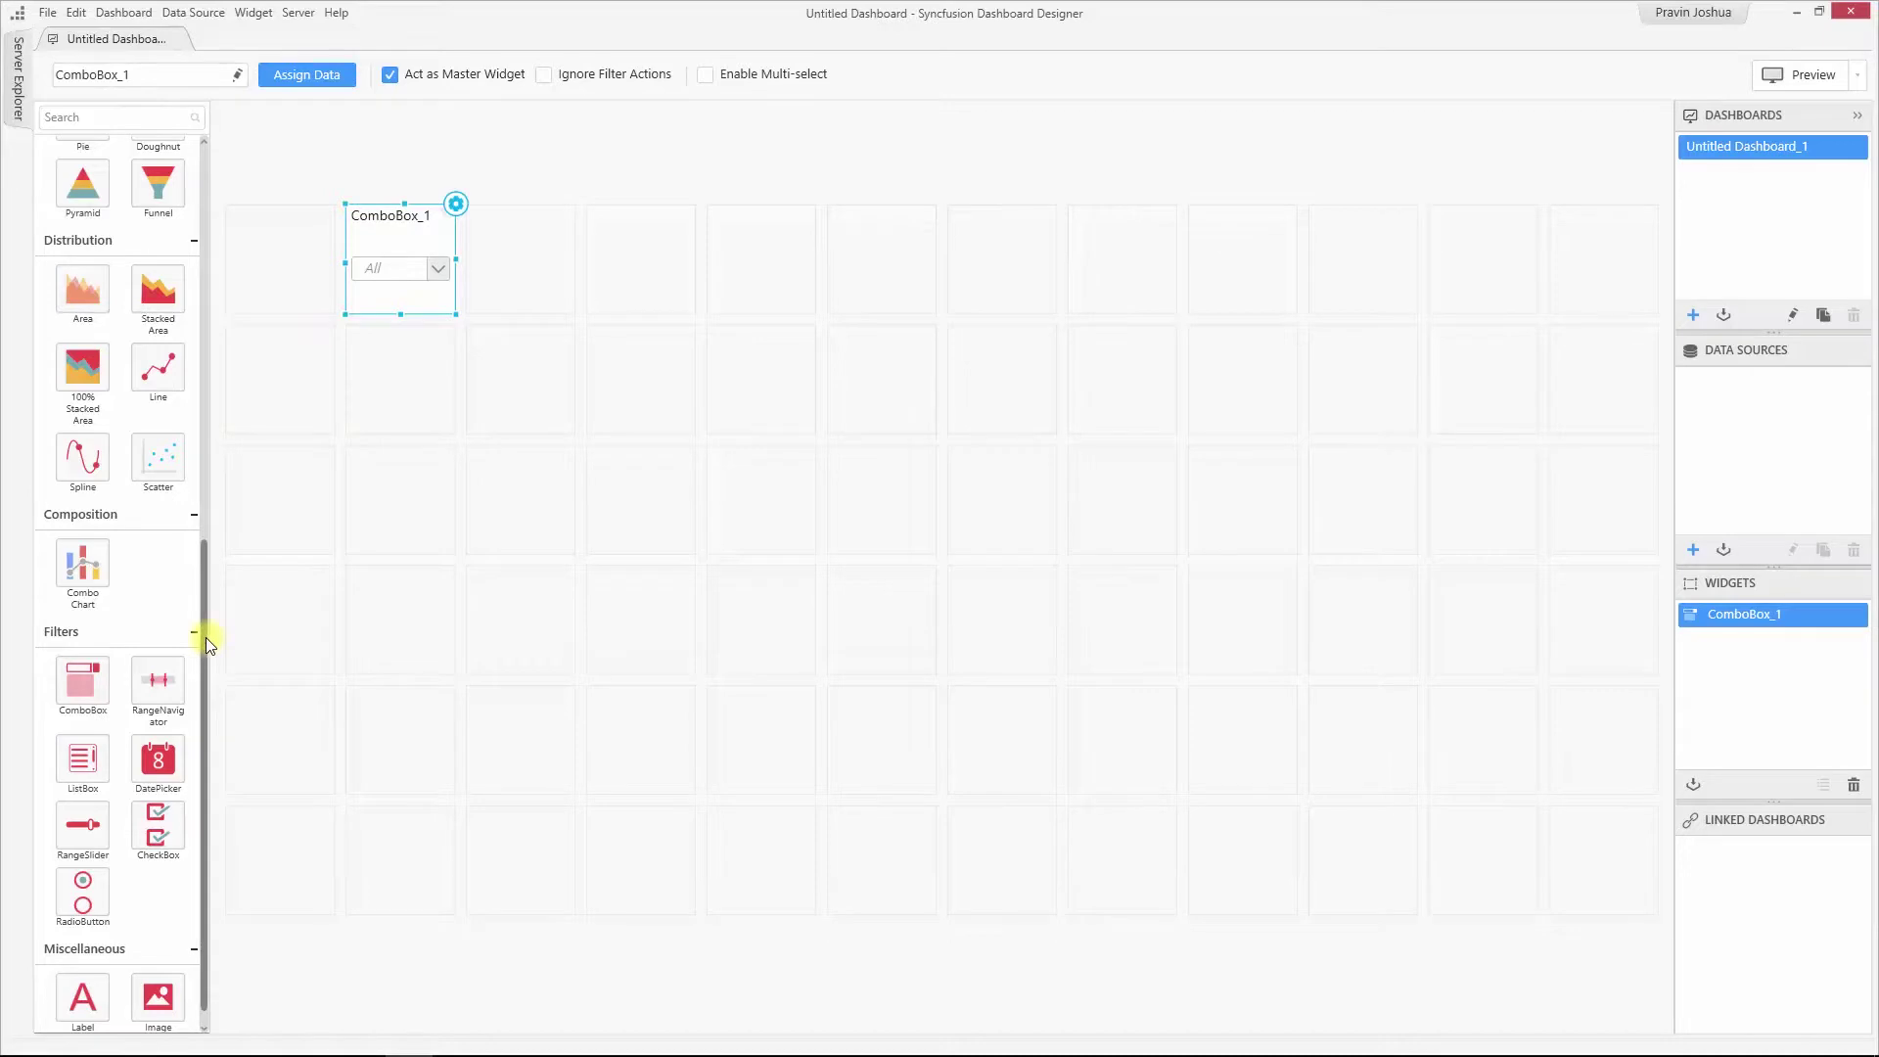
click(587, 186)
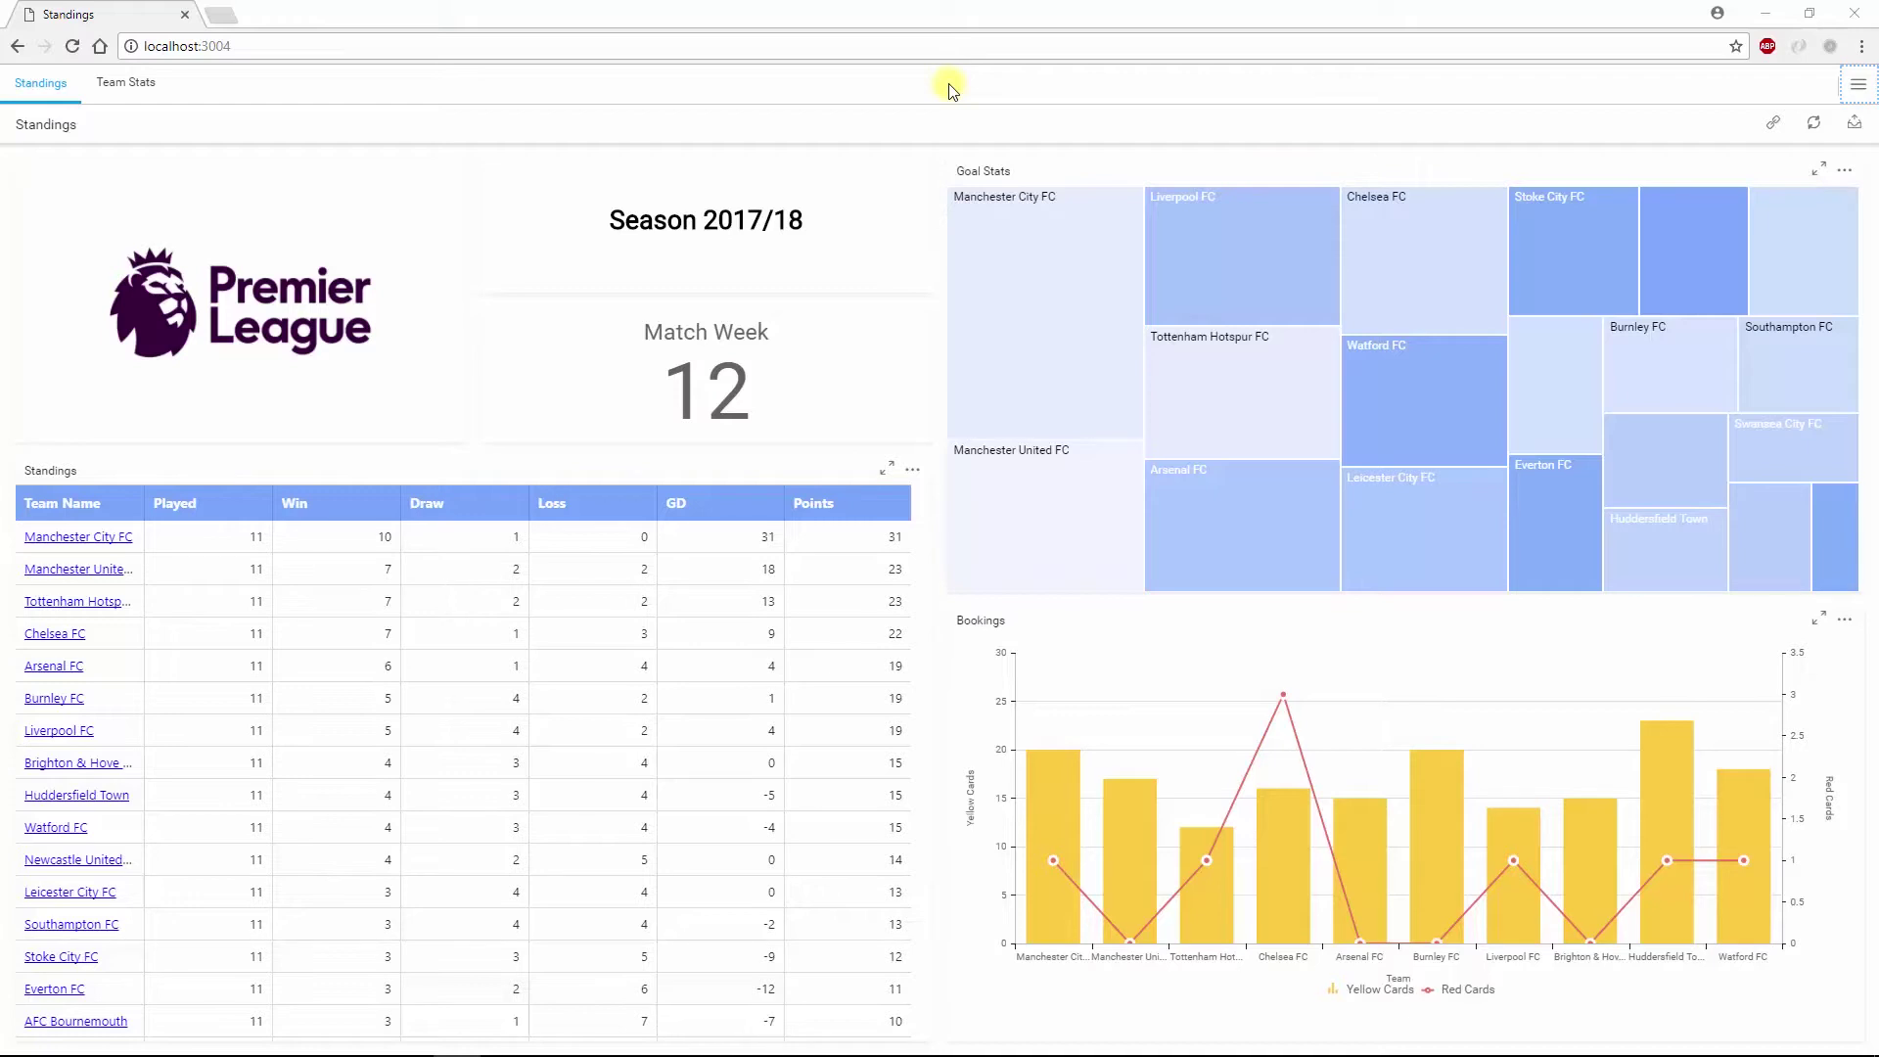
View the Team Stats dashboard in the finished Premier League preview.
click(125, 84)
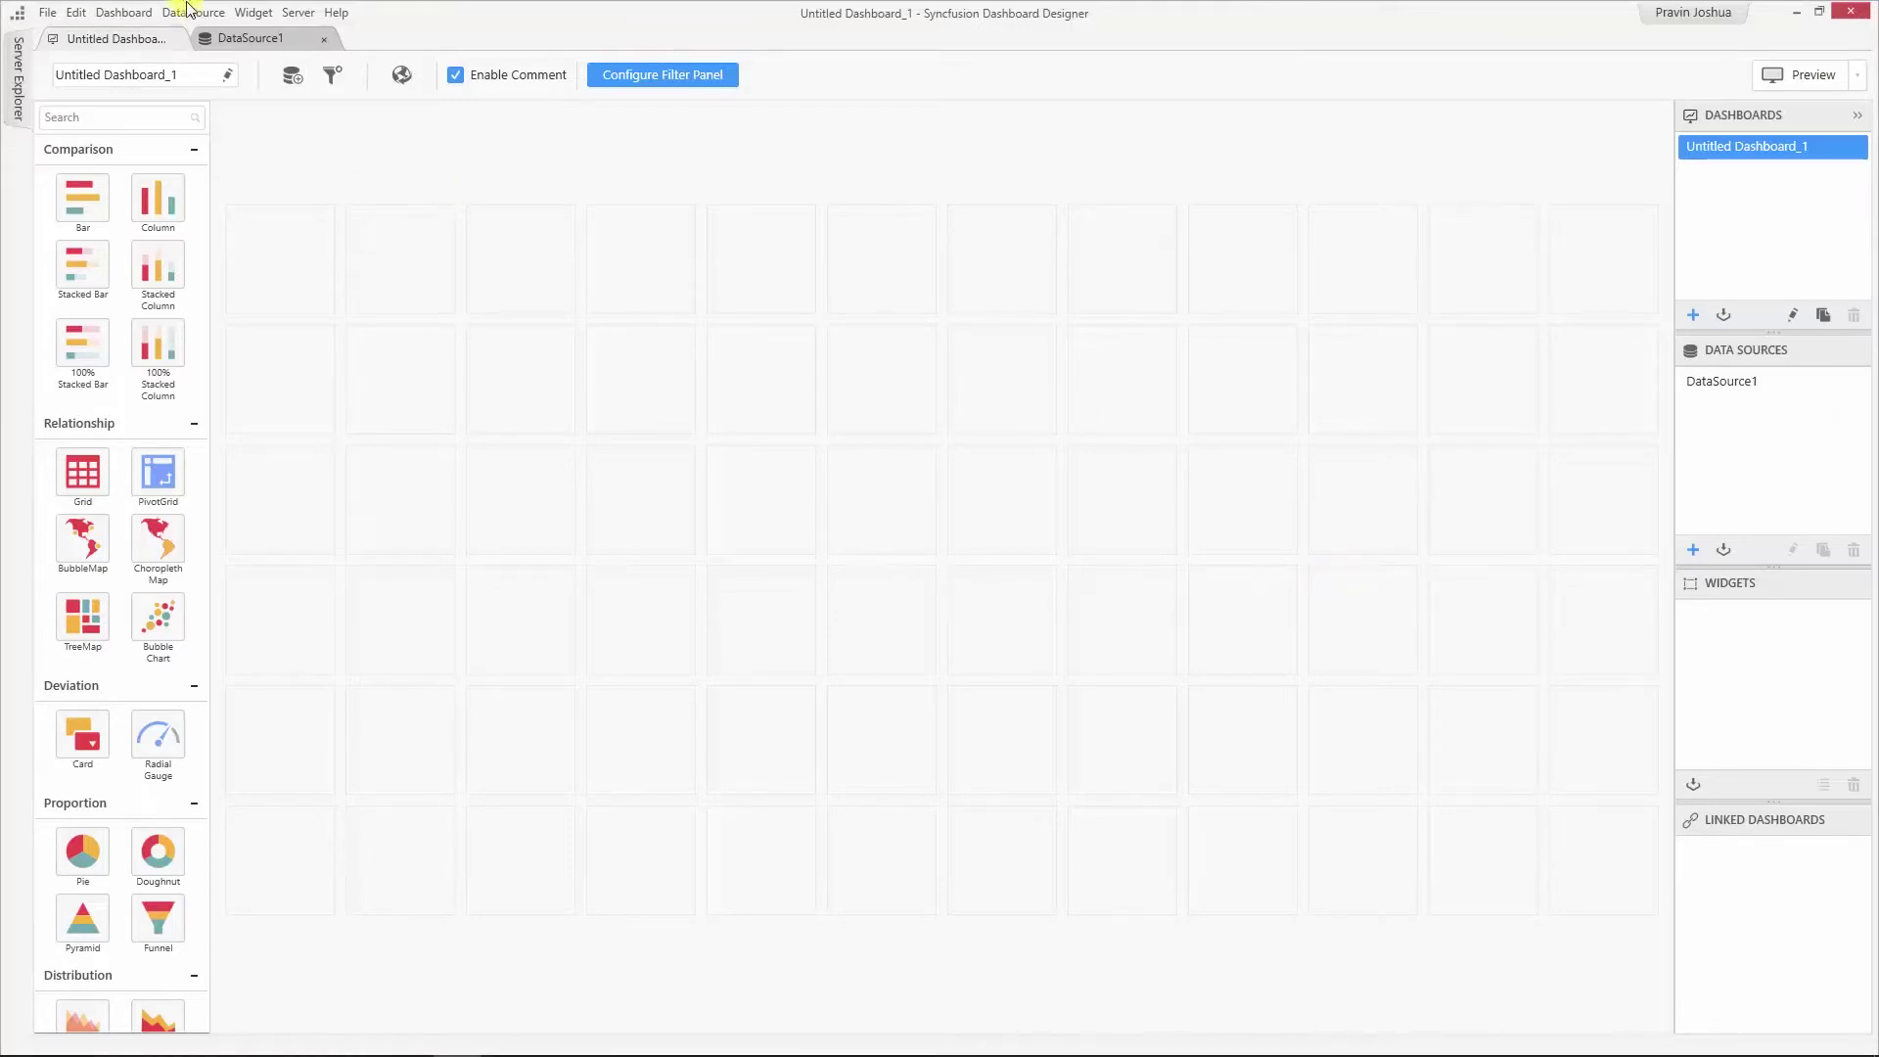
Open DataSource1 and review the remaining columns of its standing table in the data preview.
click(238, 40)
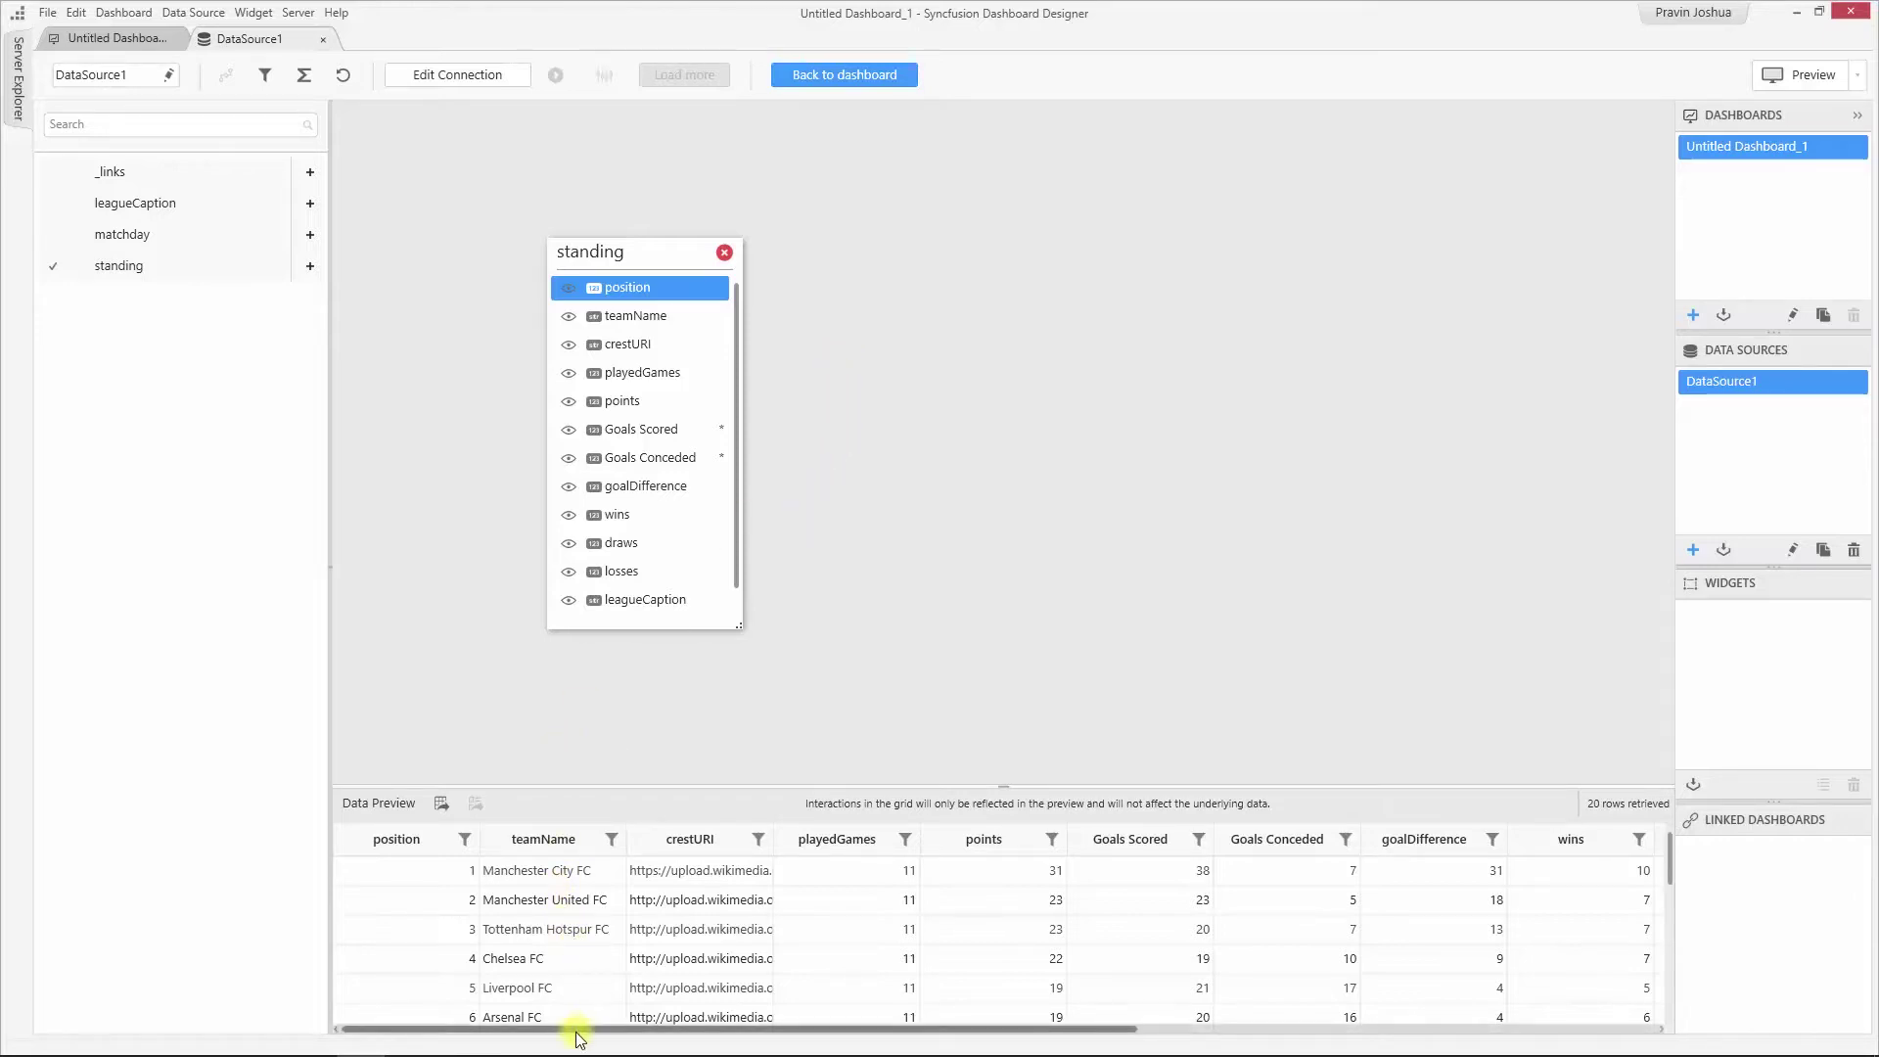
click(748, 1030)
drag(751, 1031, 1089, 1033)
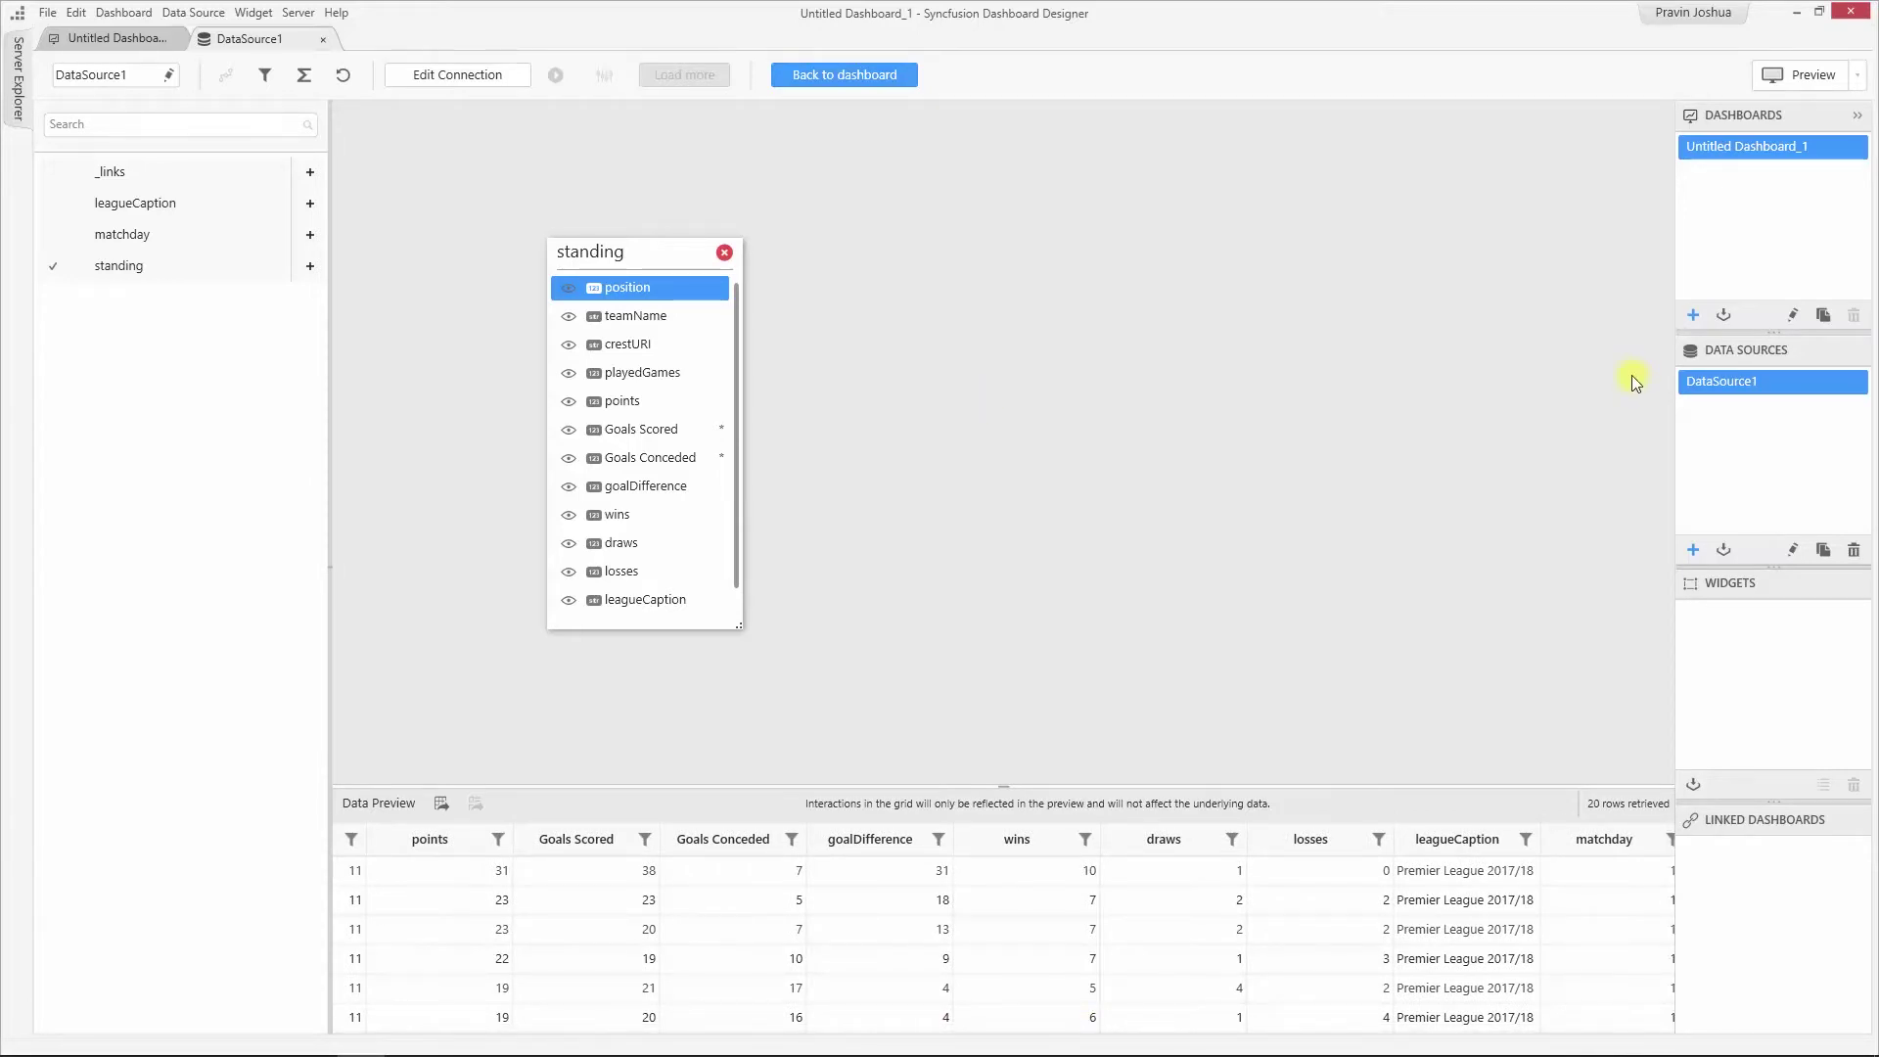
Rename the data source DataSource1 as Standings.
double_click(1738, 386)
key(BackSpace)
text(Standings)
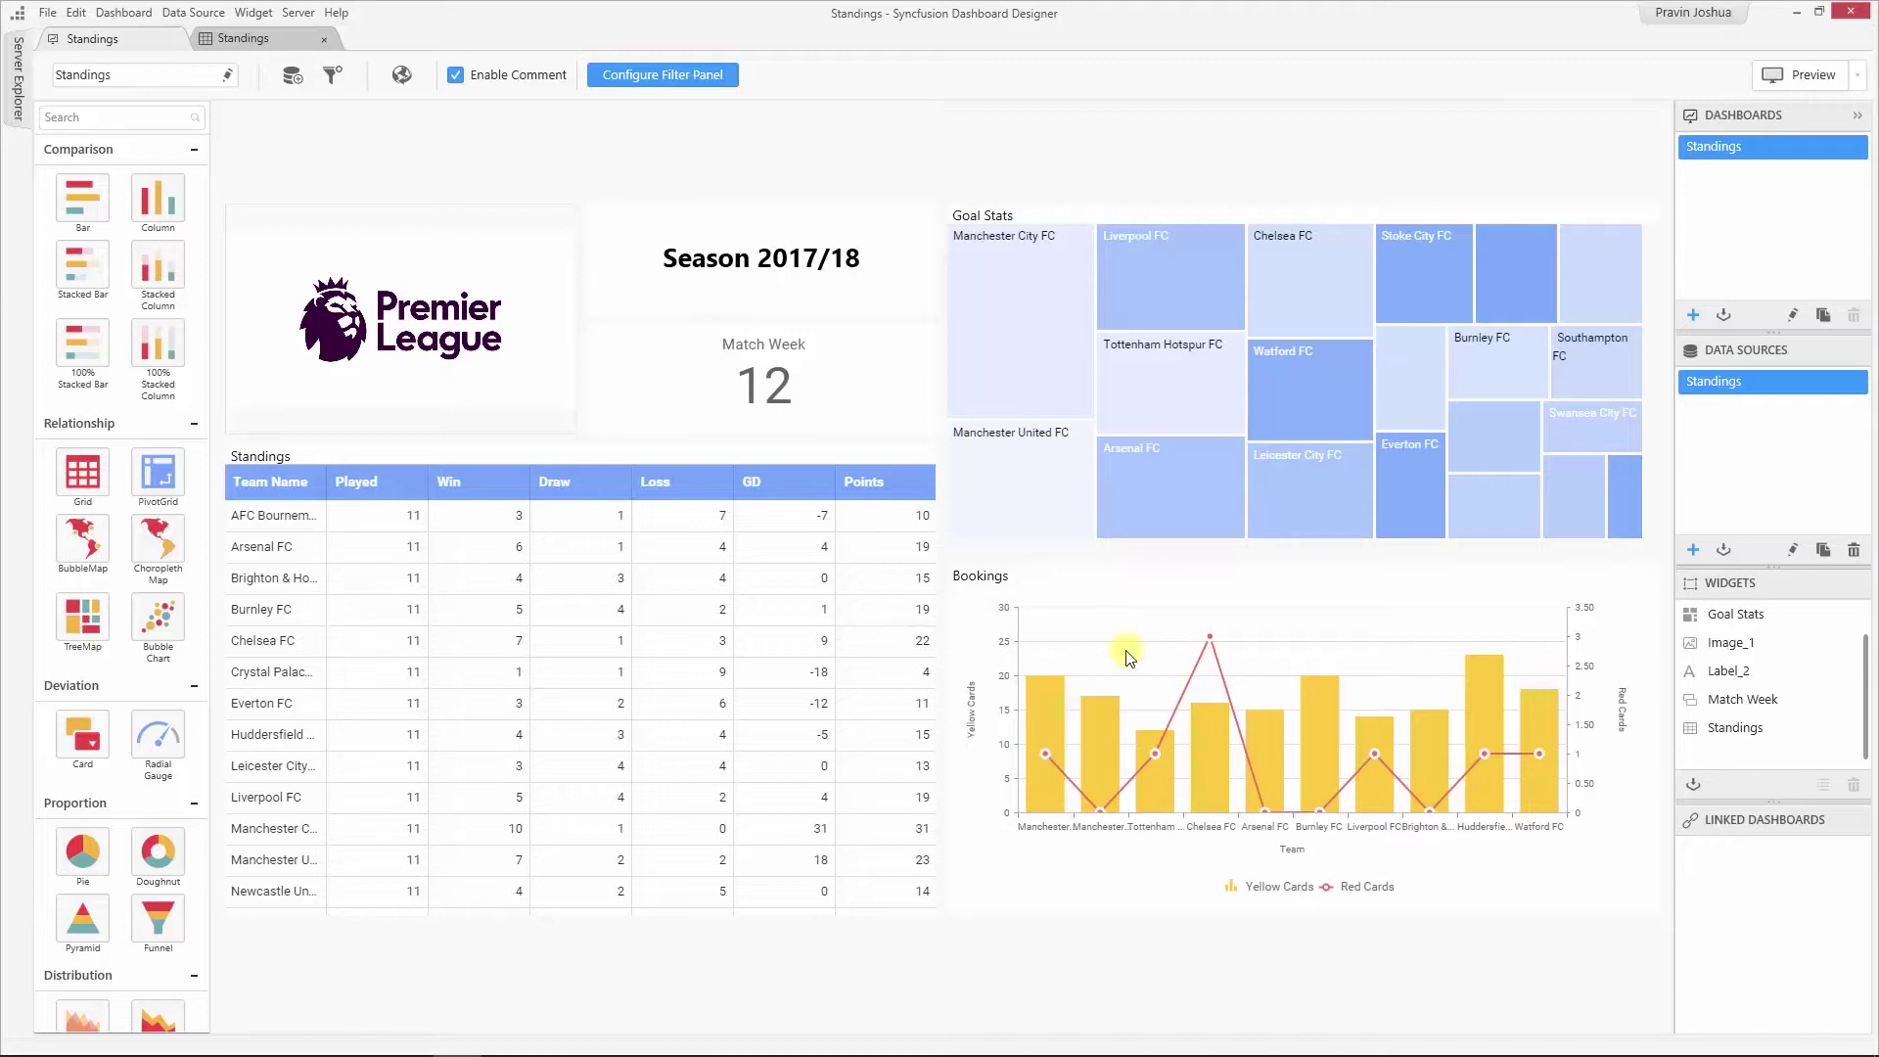
Apply a custom sort to the Standings grid's teamName column by the Sum of the points field in descending order.
click(450, 460)
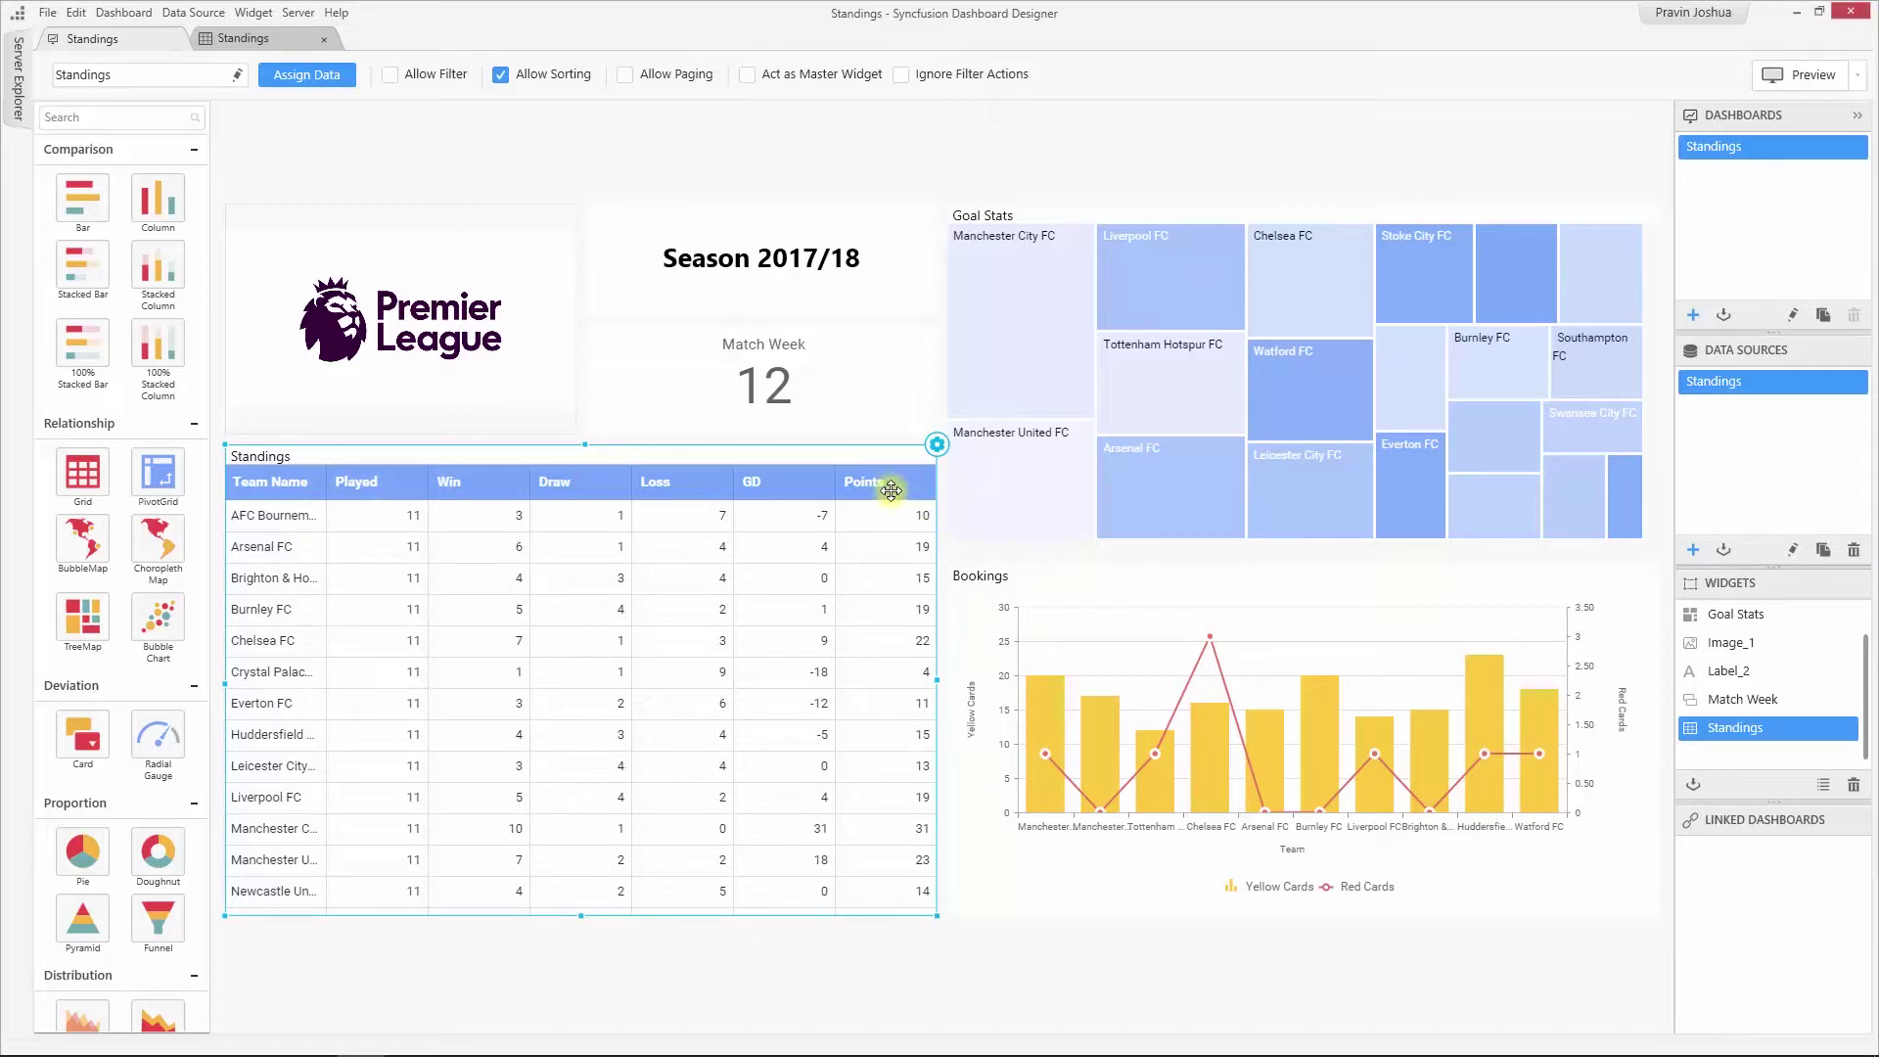
click(936, 446)
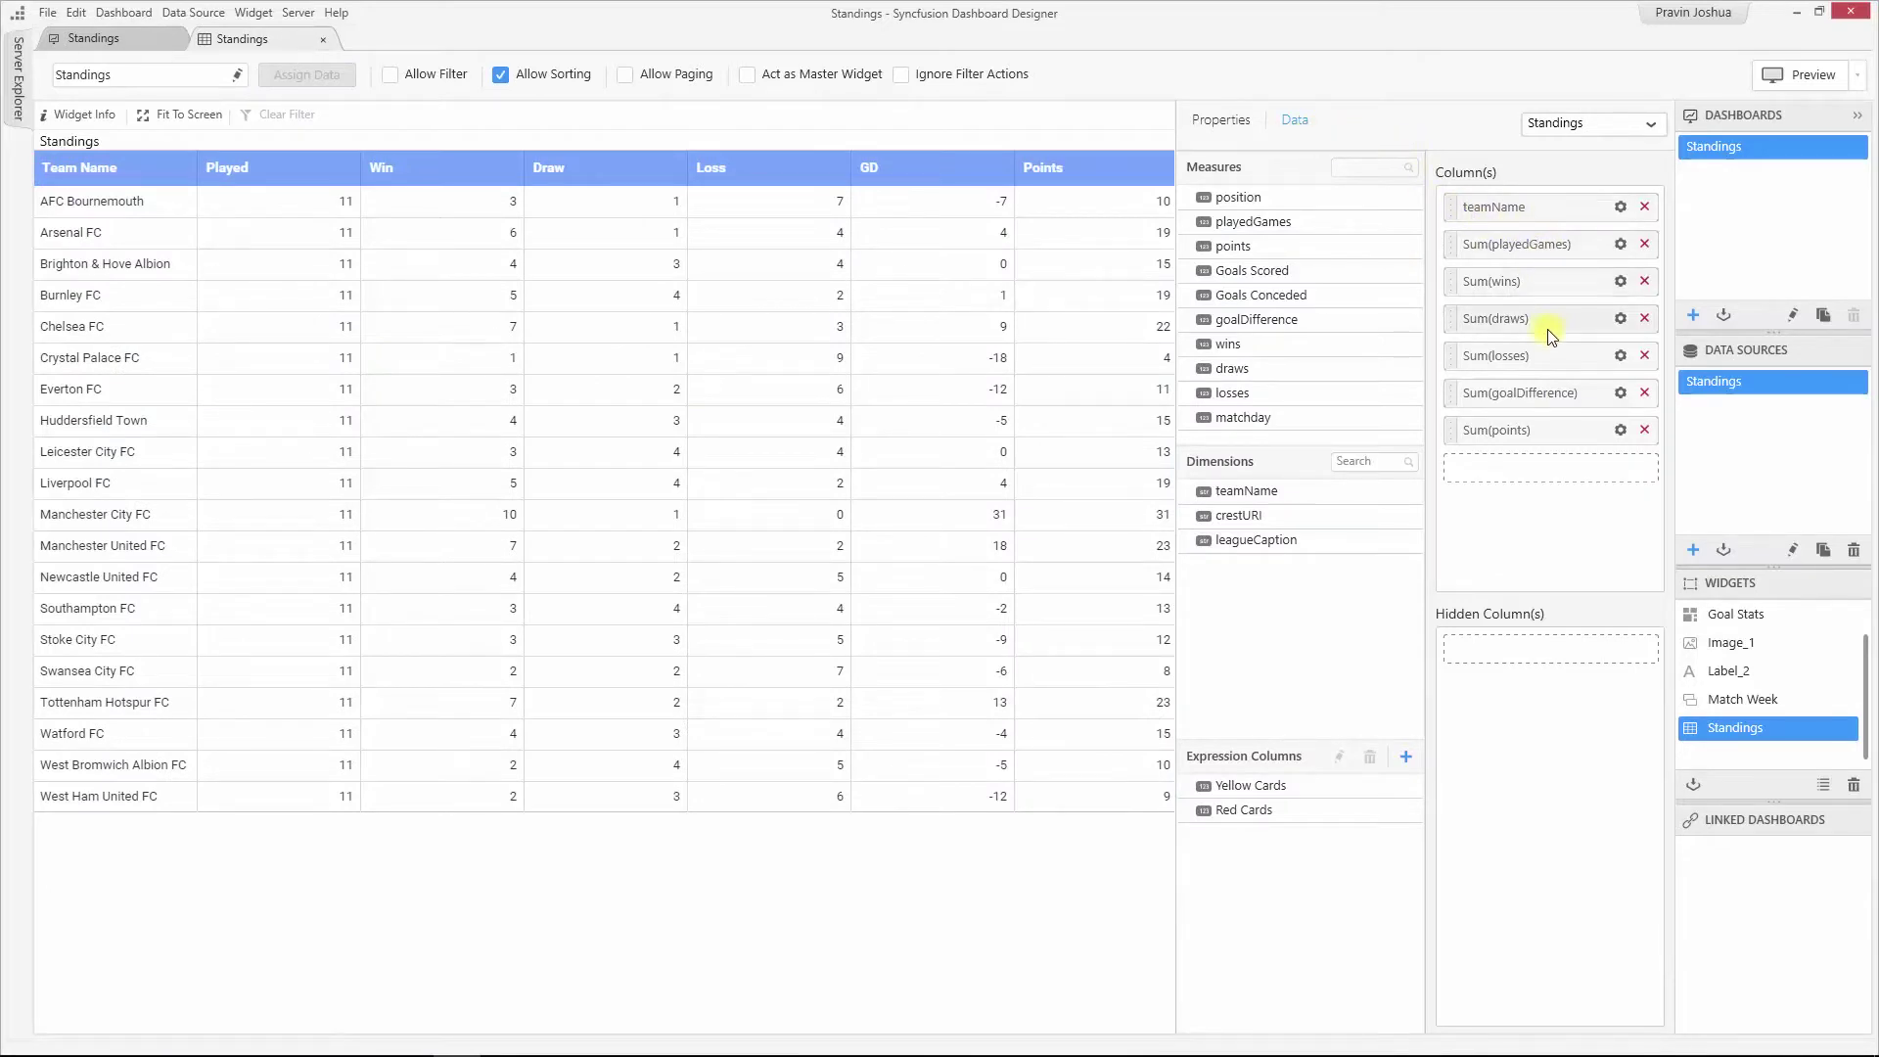
click(1620, 208)
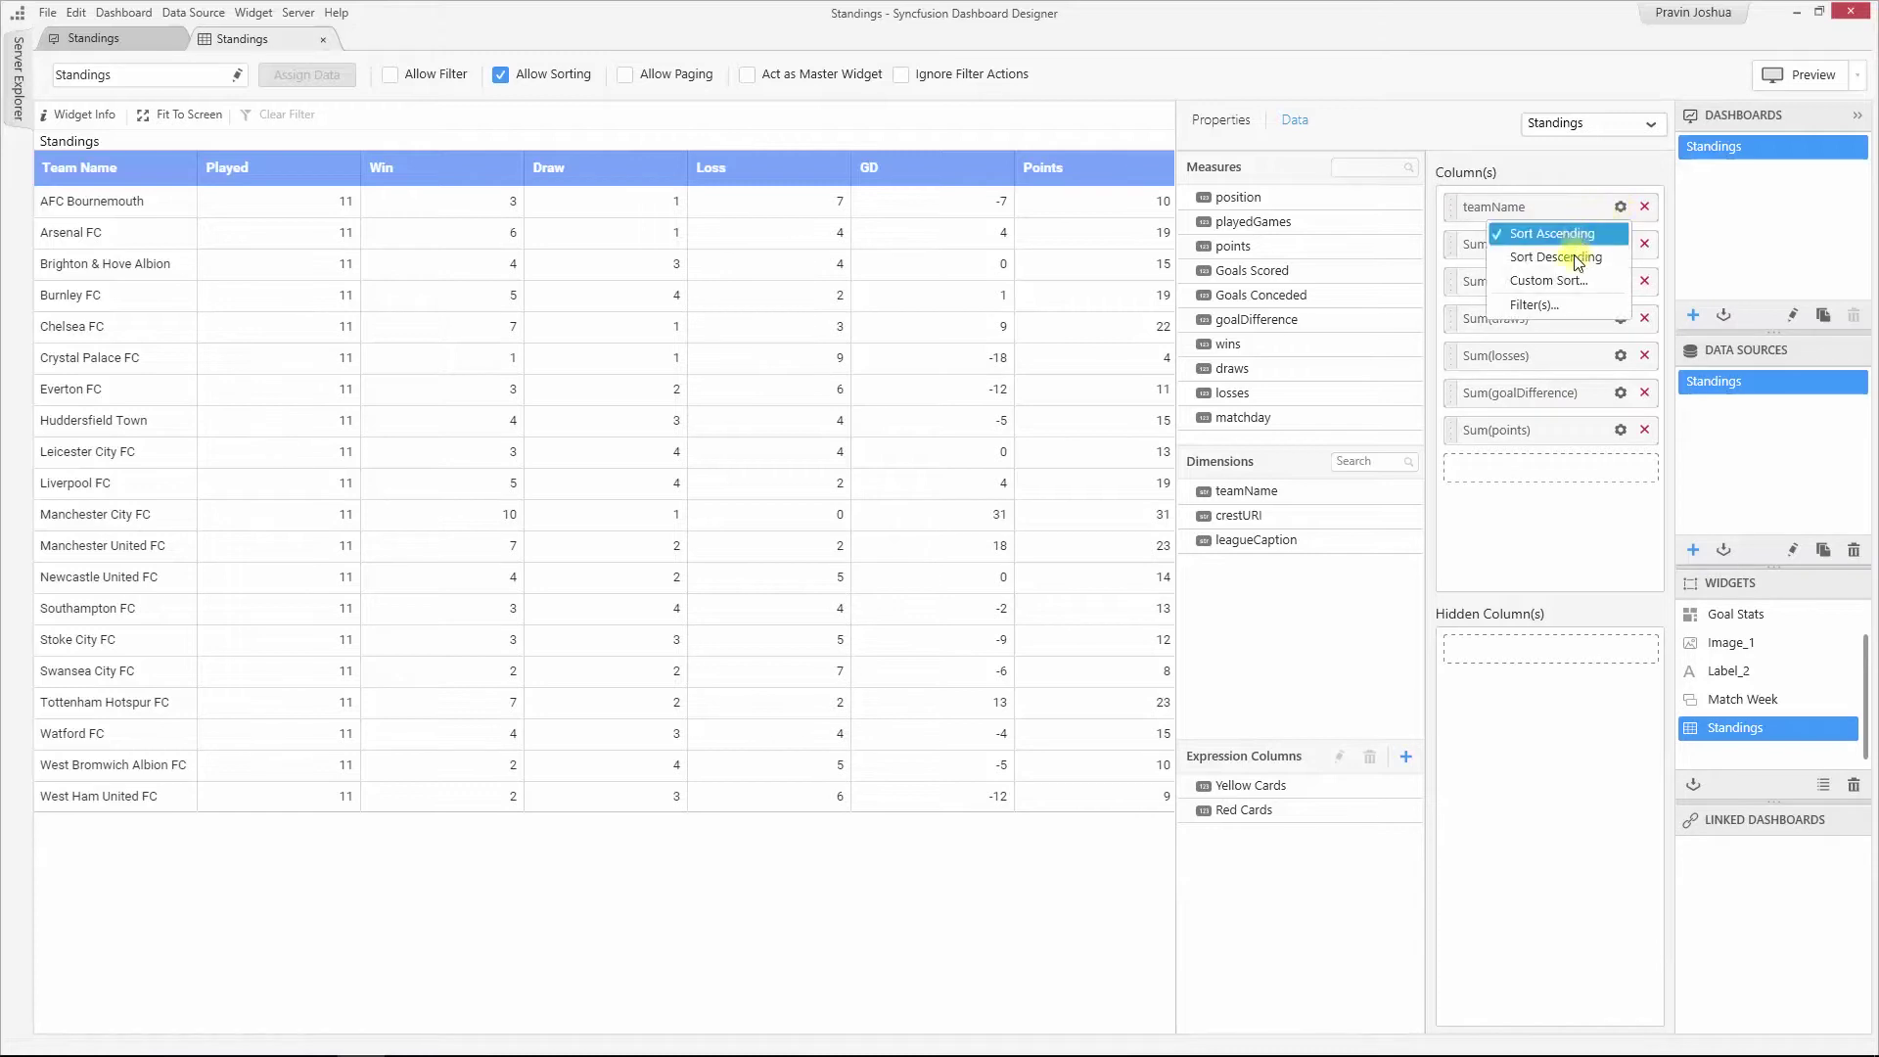
click(1574, 282)
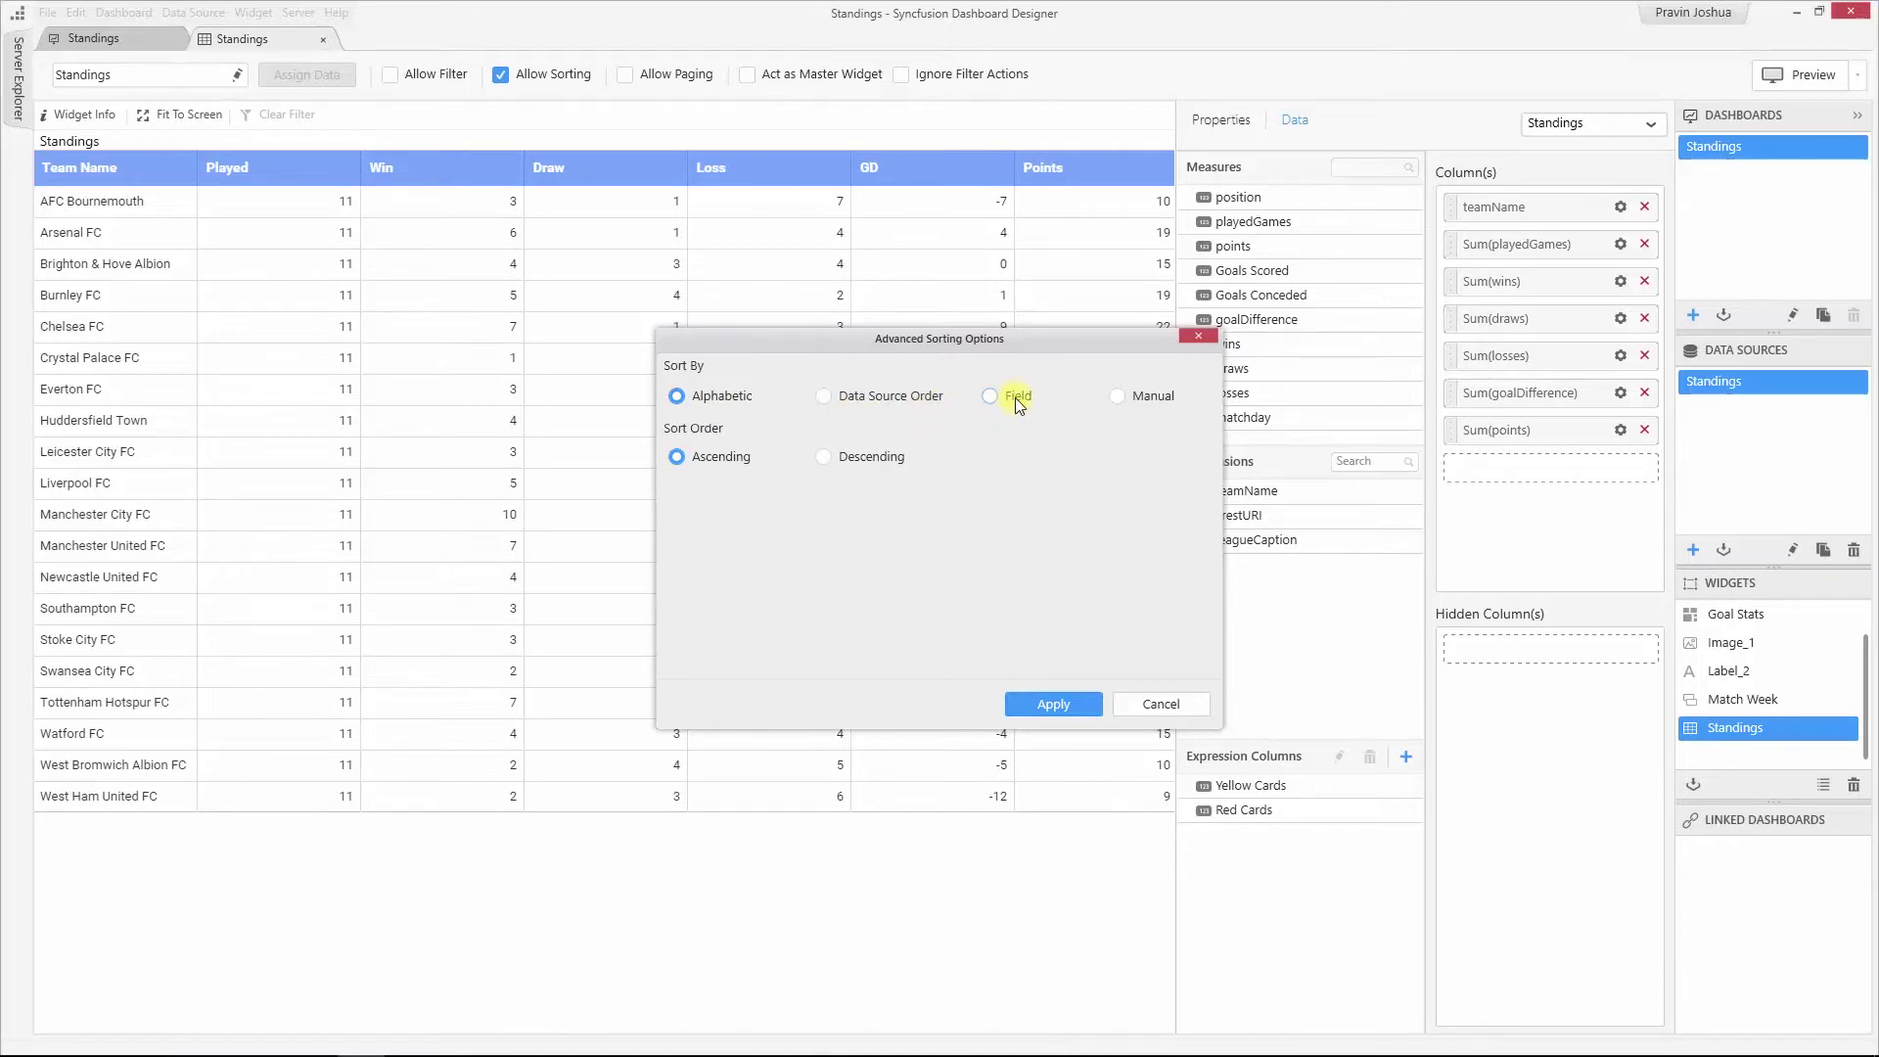
click(1119, 397)
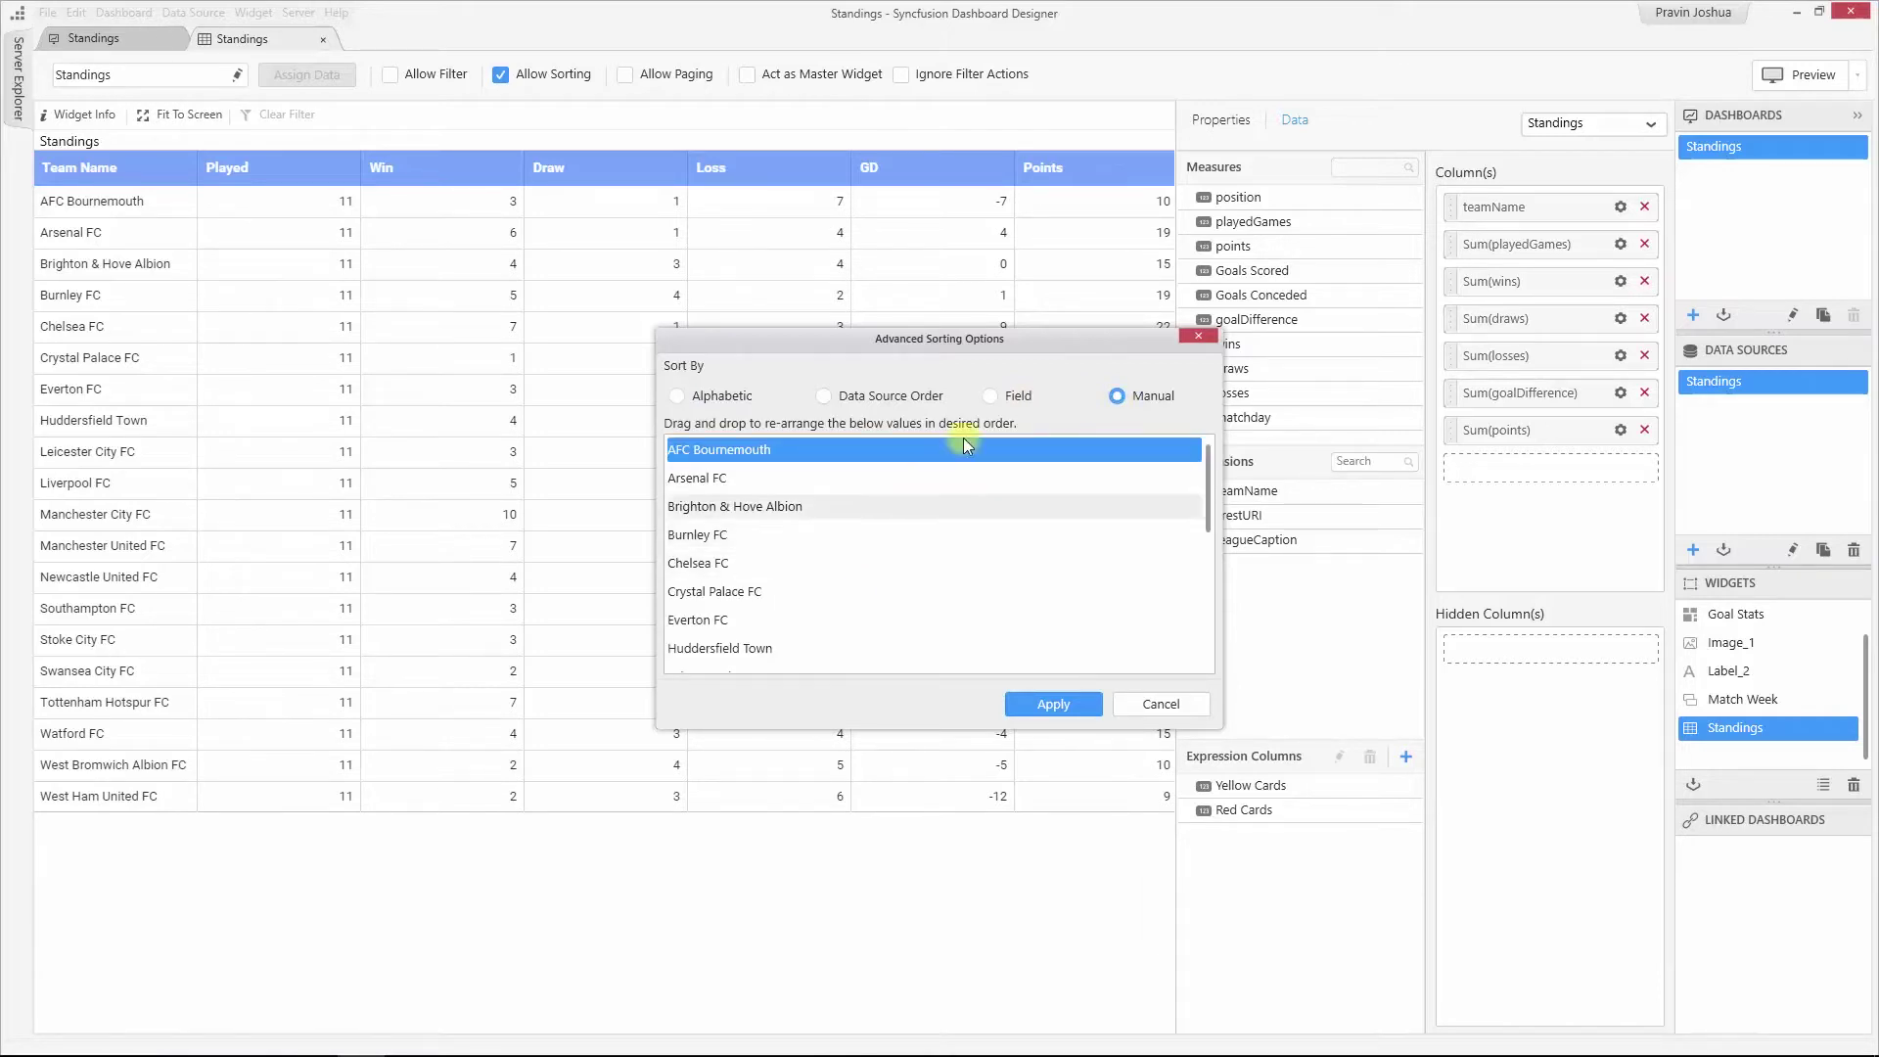
click(1008, 397)
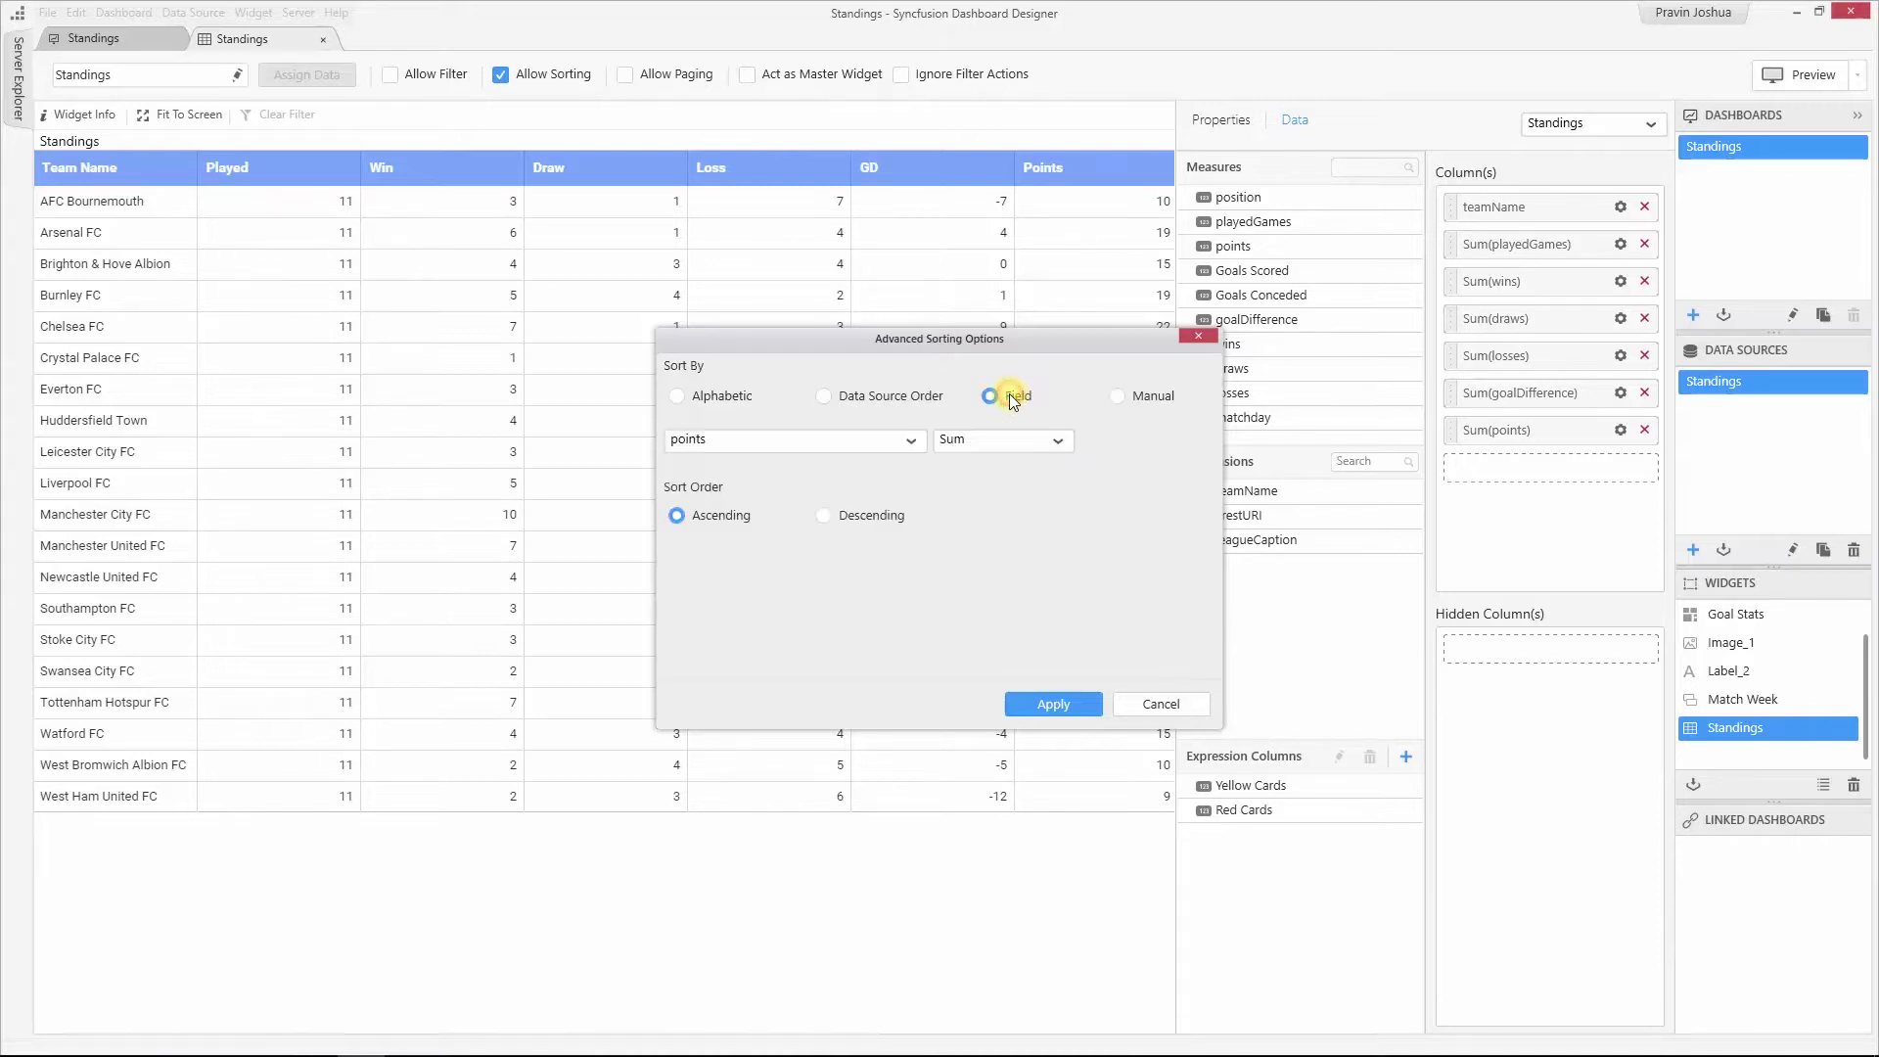
click(912, 441)
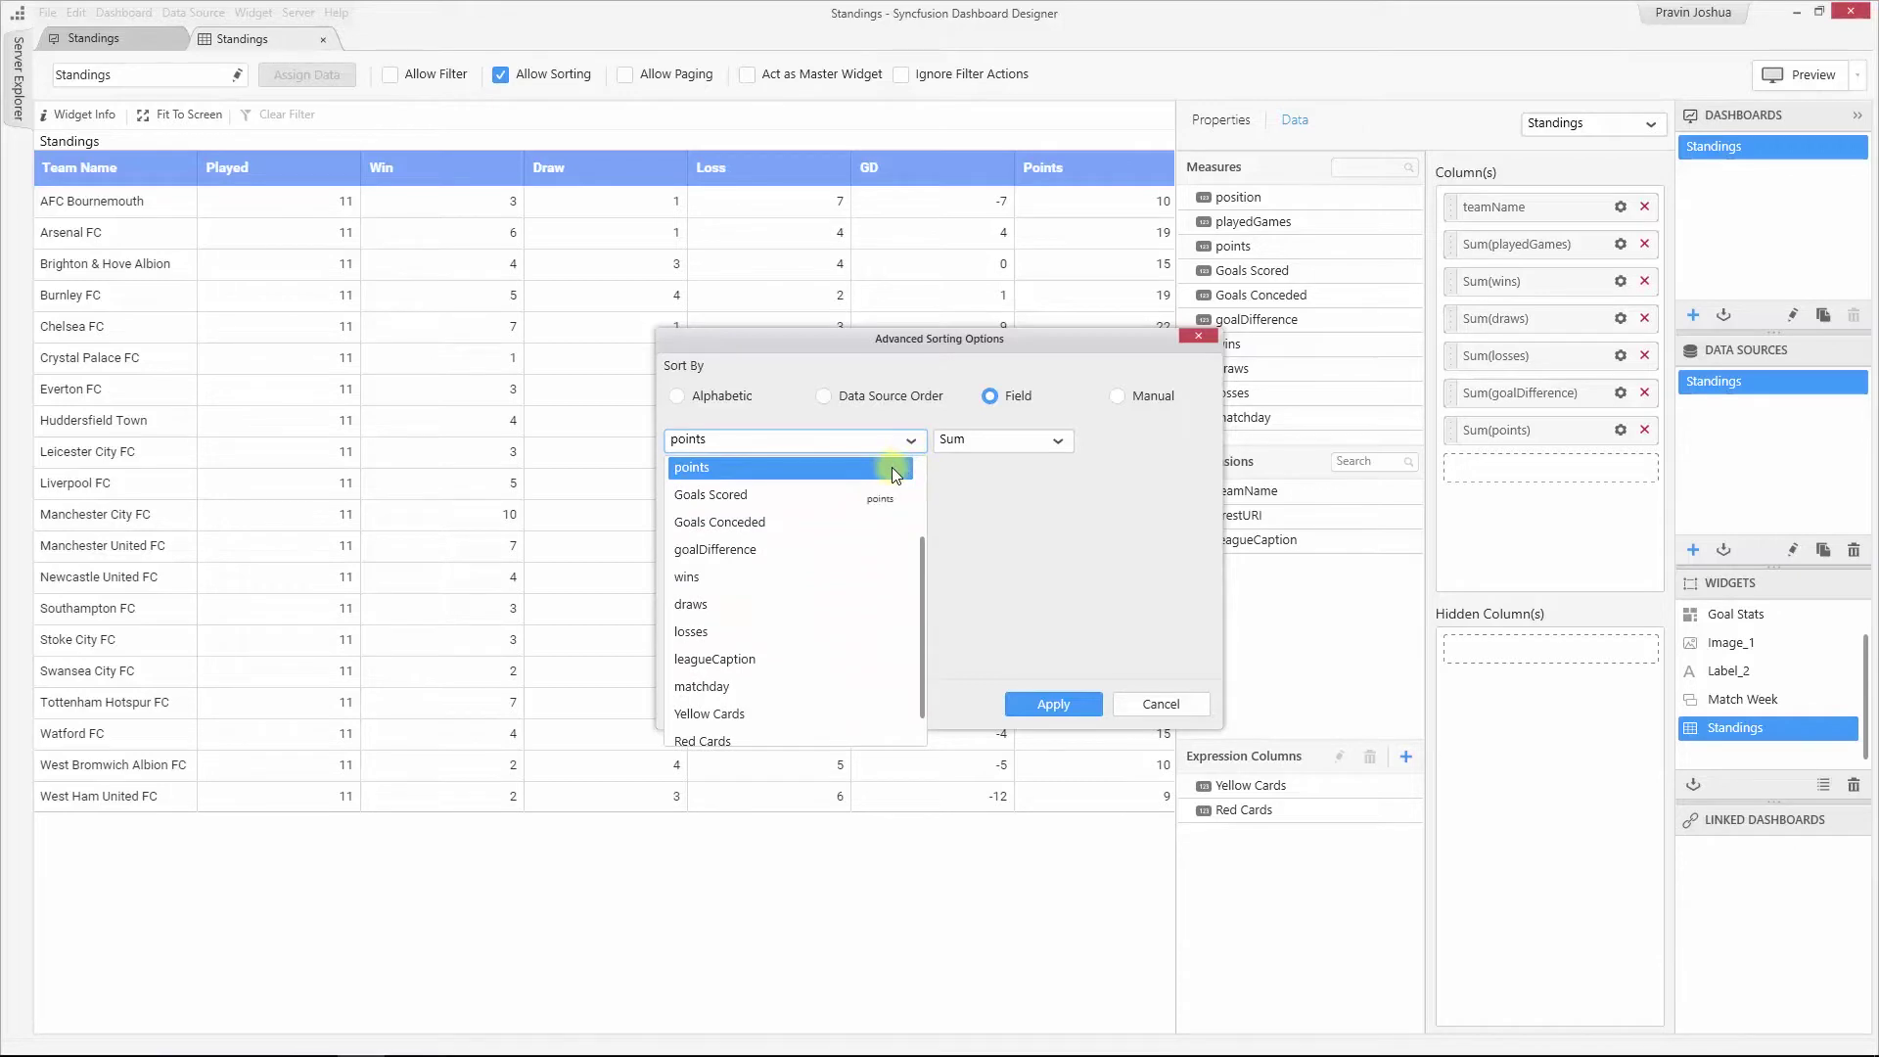
click(891, 467)
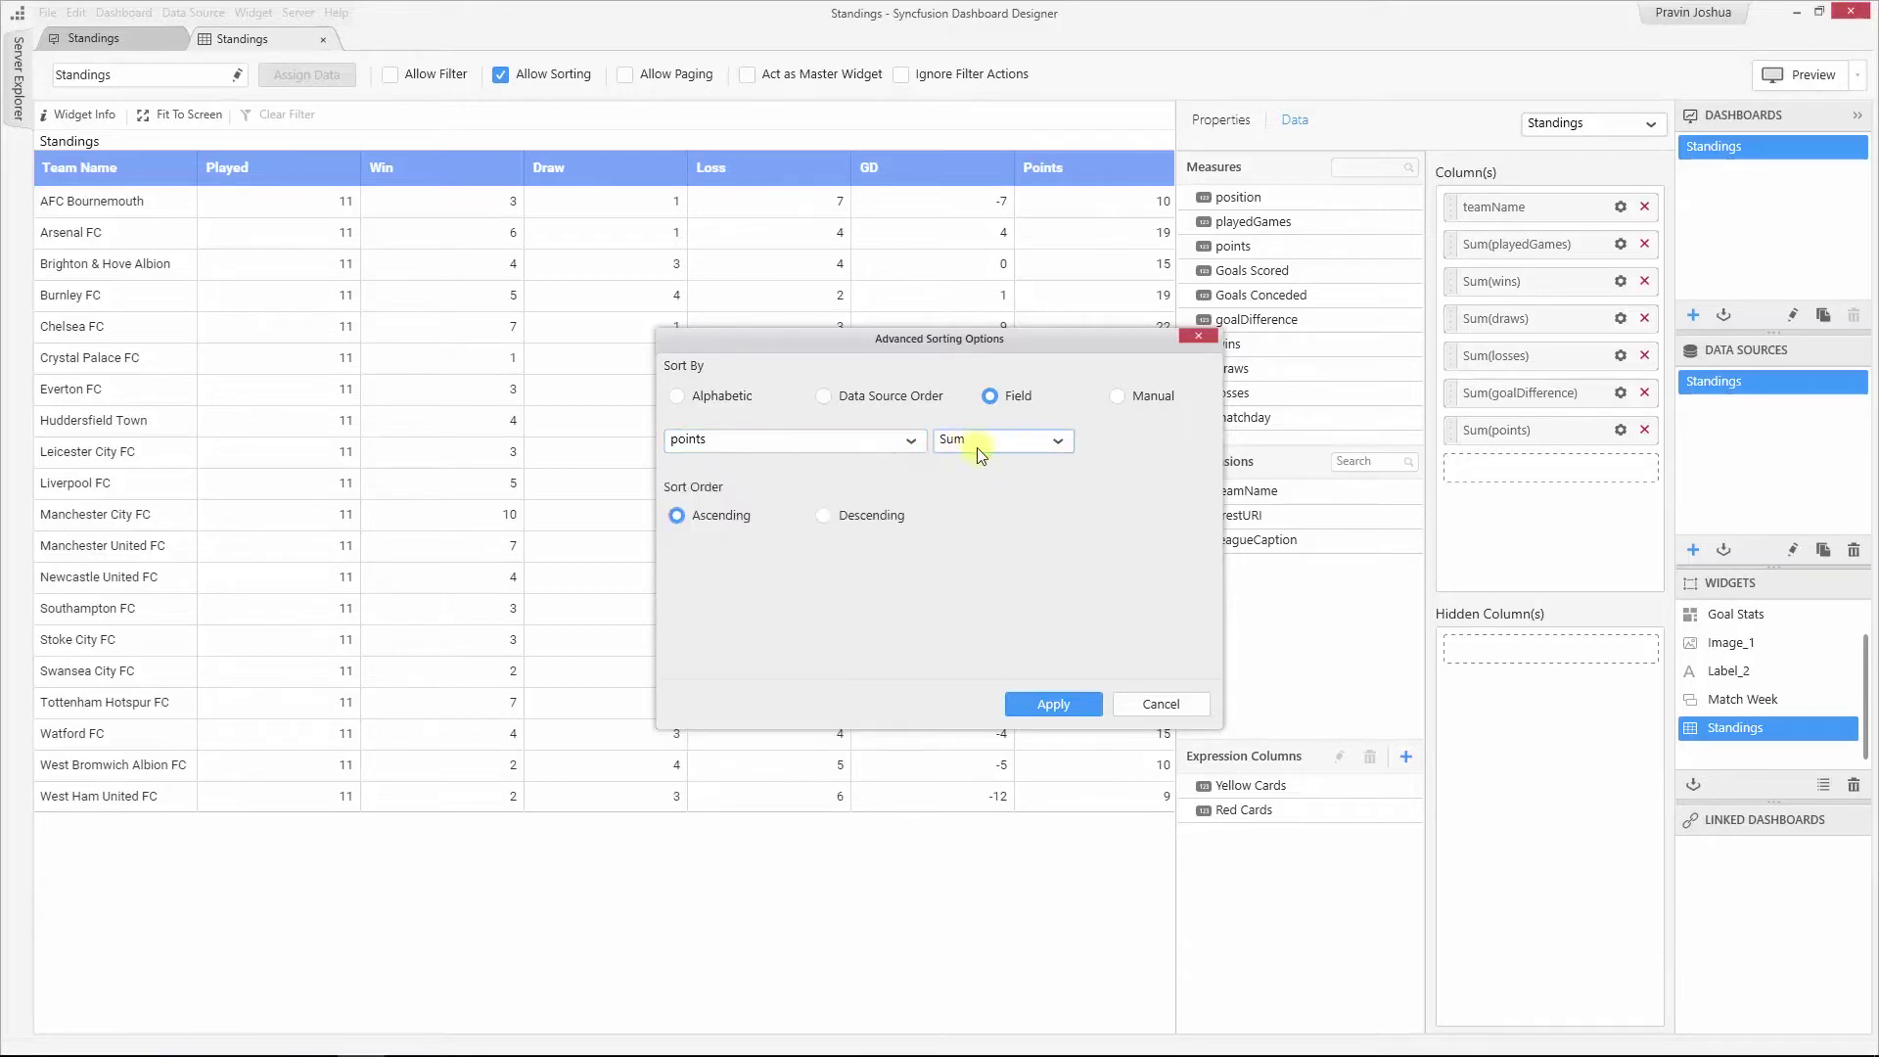
click(825, 520)
click(1064, 698)
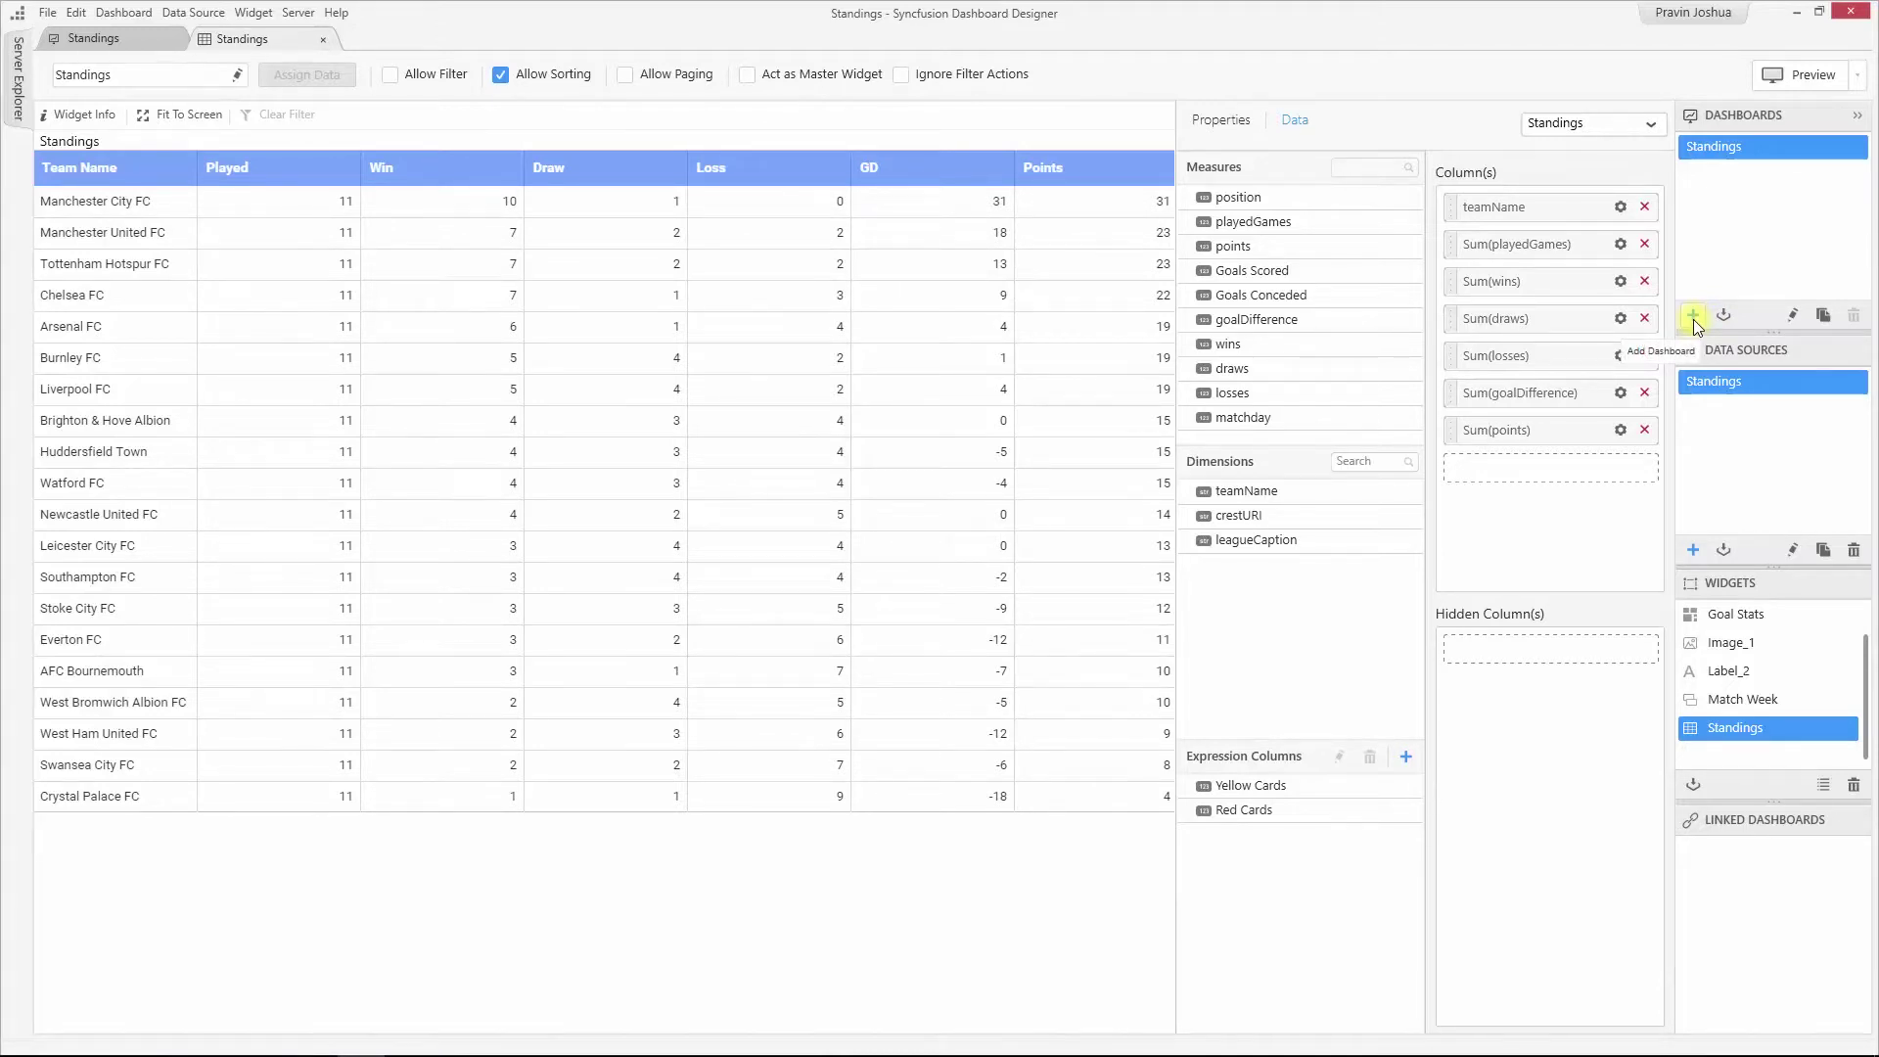
Preview the TeamStats dashboard and test its Team Name filter with Manchester United FC and Tottenham Hotspur FC.
click(1768, 184)
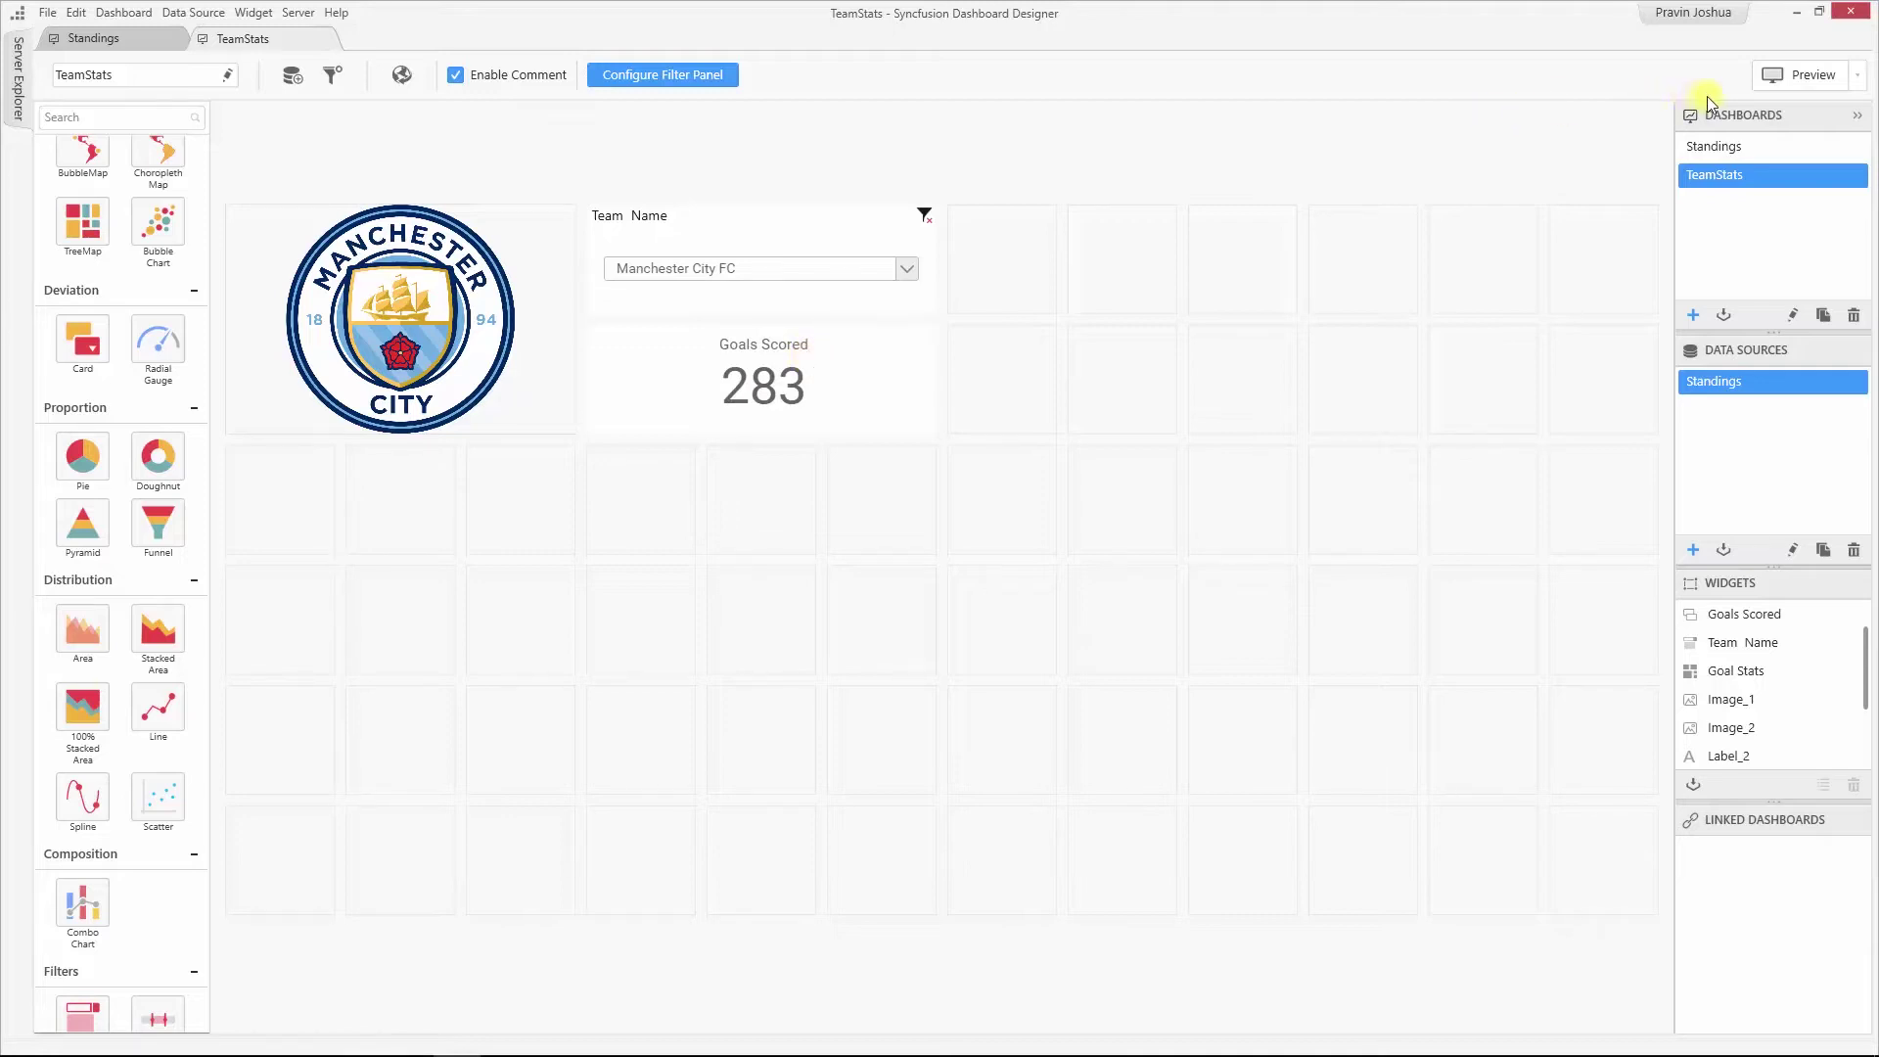
click(1772, 84)
click(142, 106)
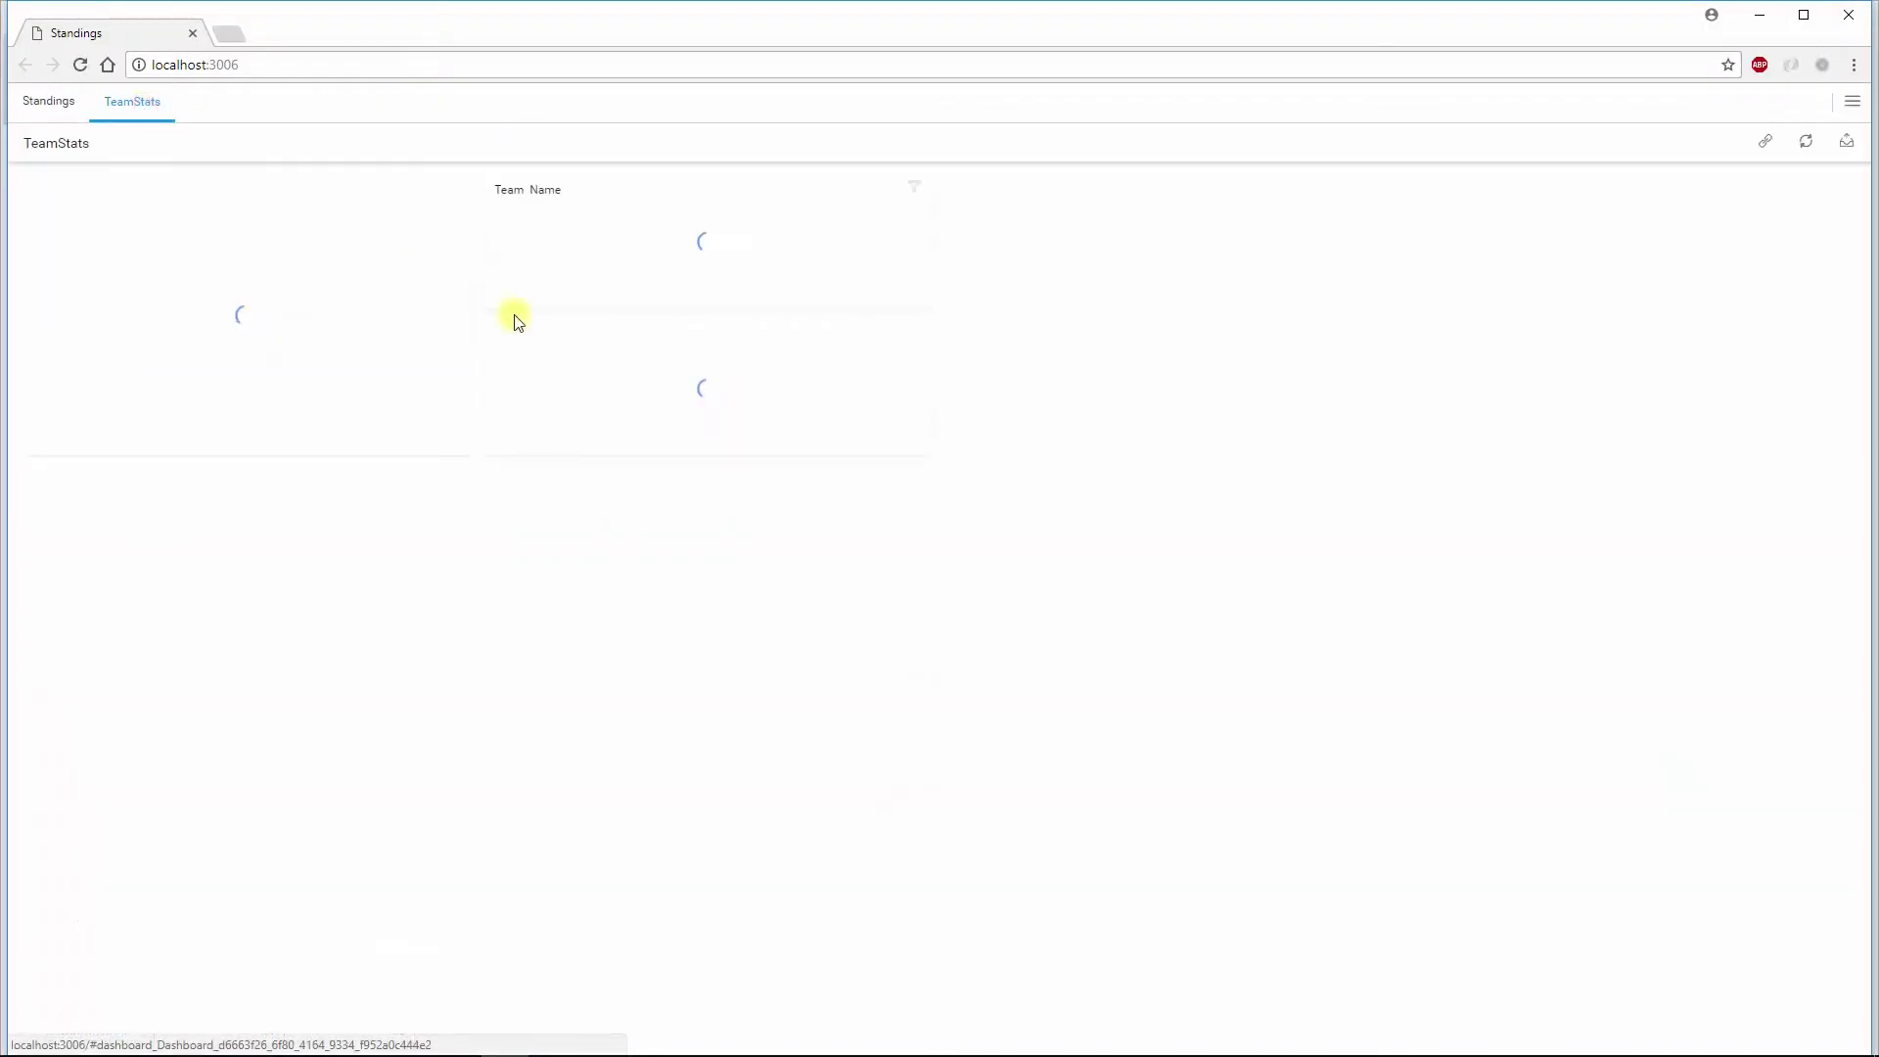
click(899, 257)
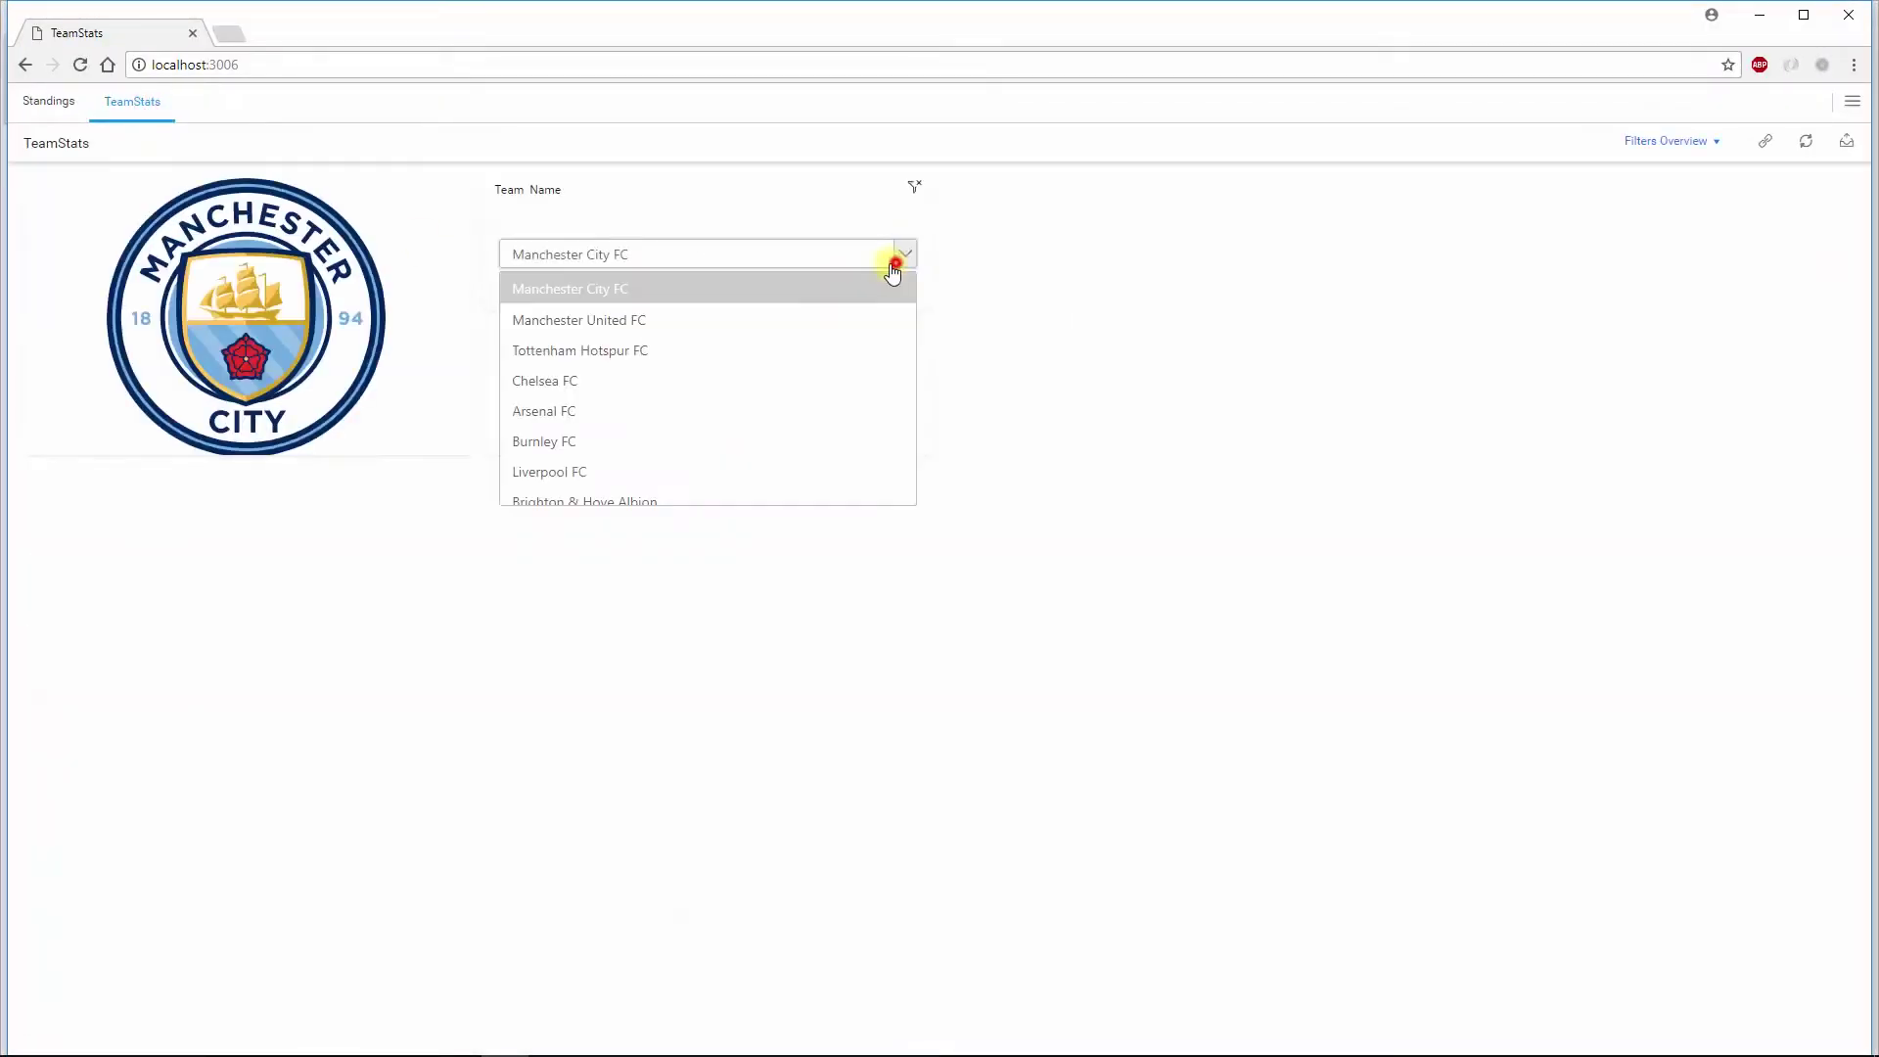
click(845, 313)
click(903, 257)
click(842, 349)
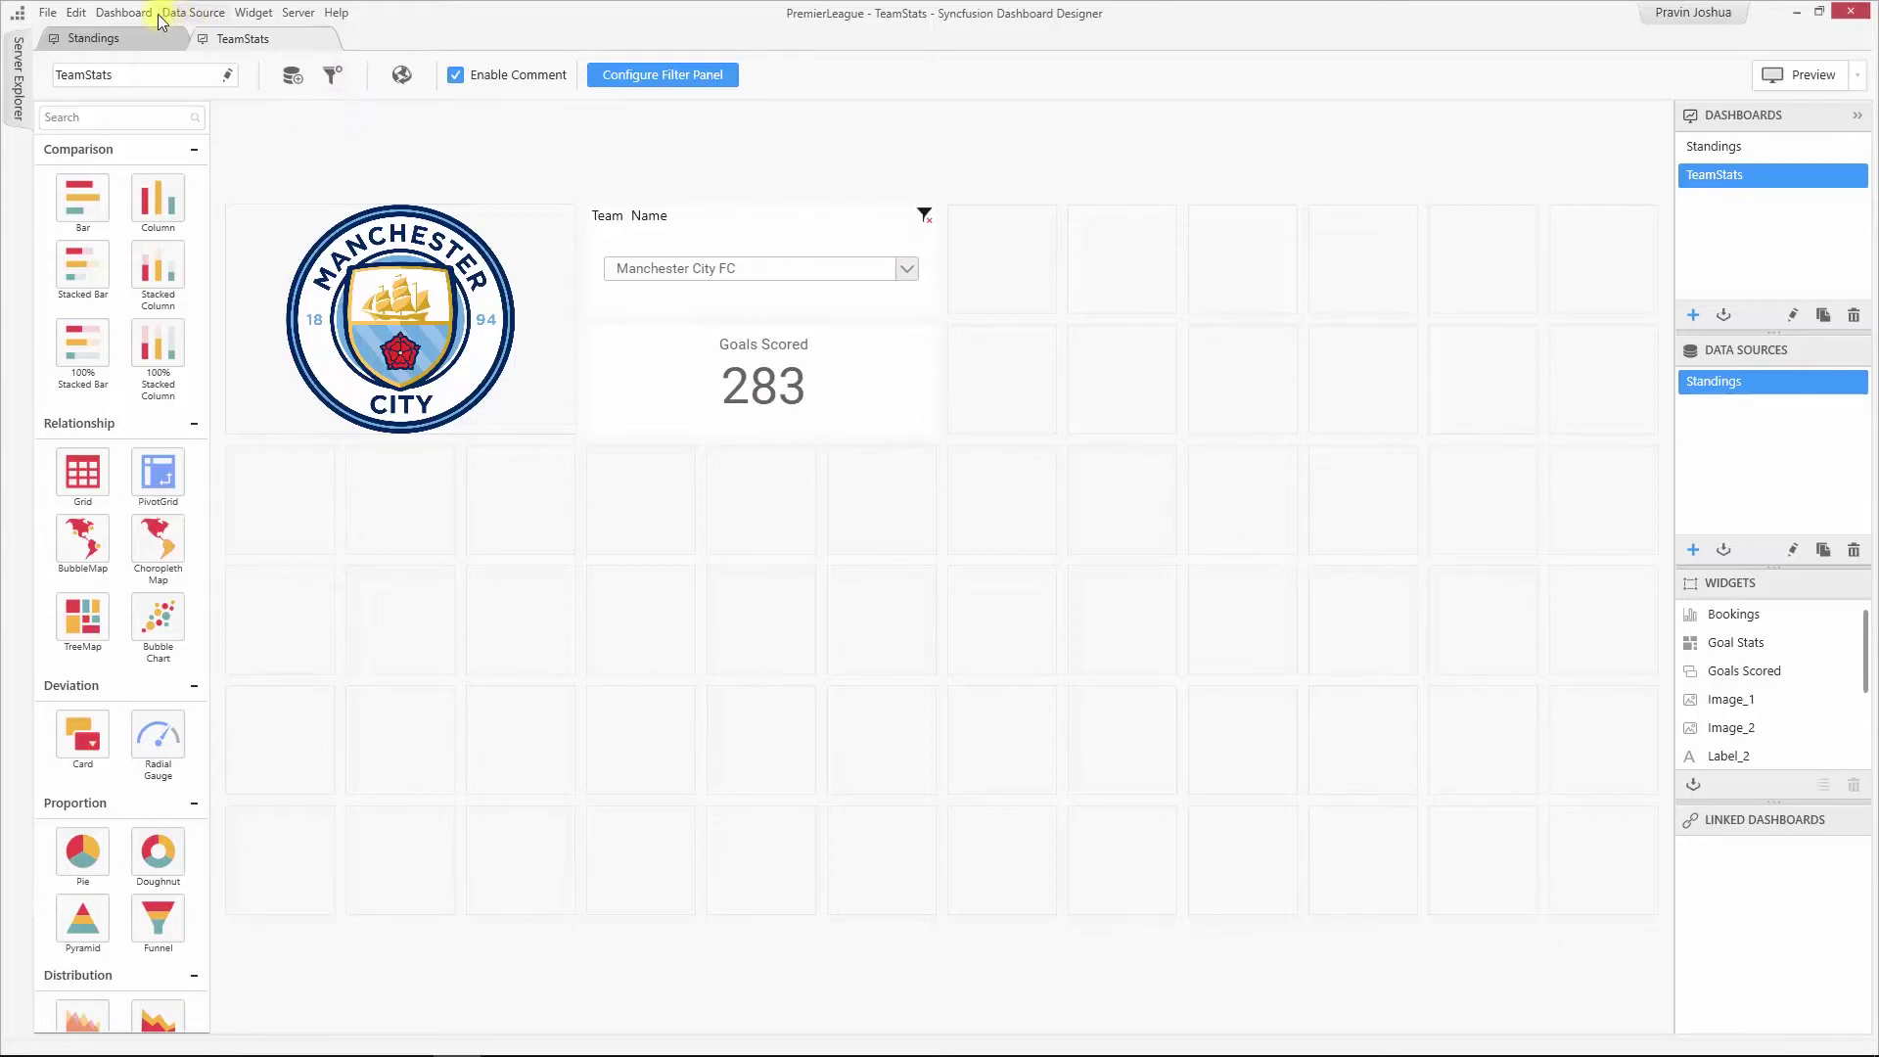
Review the master and listener widgets in the TeamStats dashboard's filter configuration and close it.
click(127, 13)
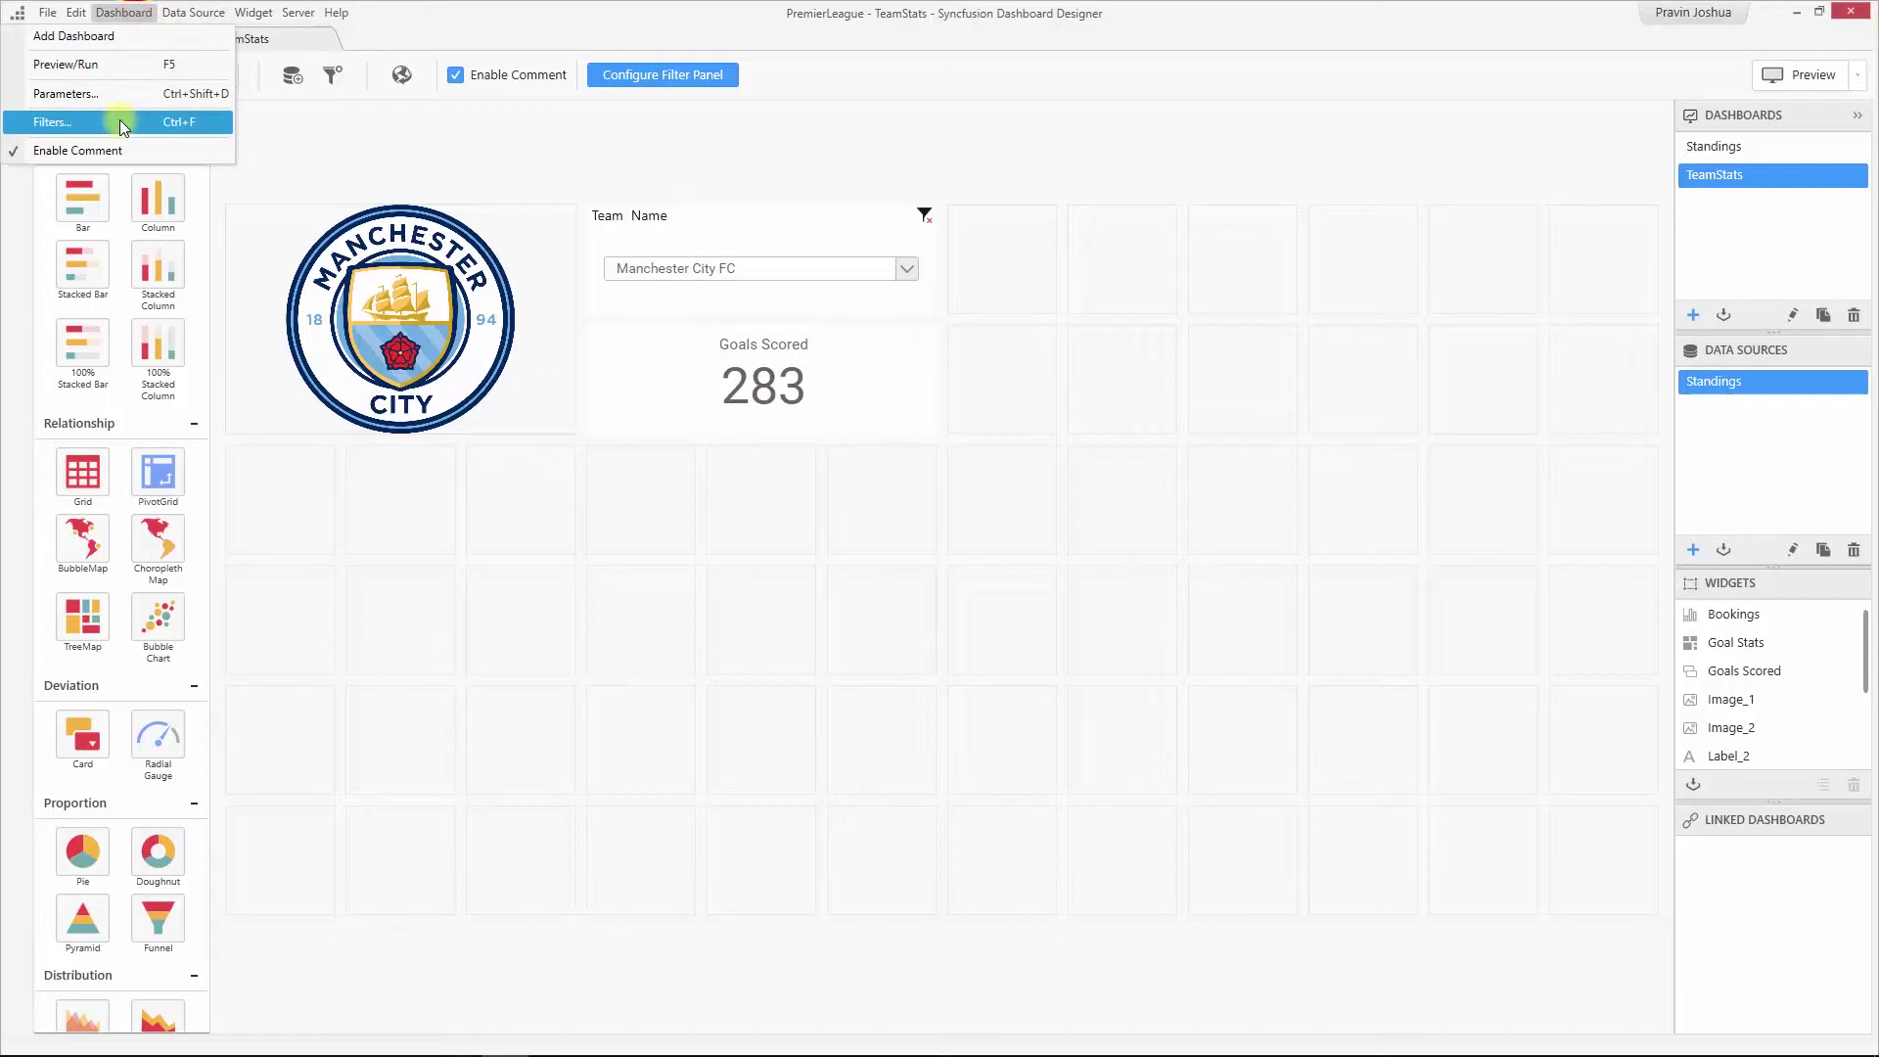
click(120, 121)
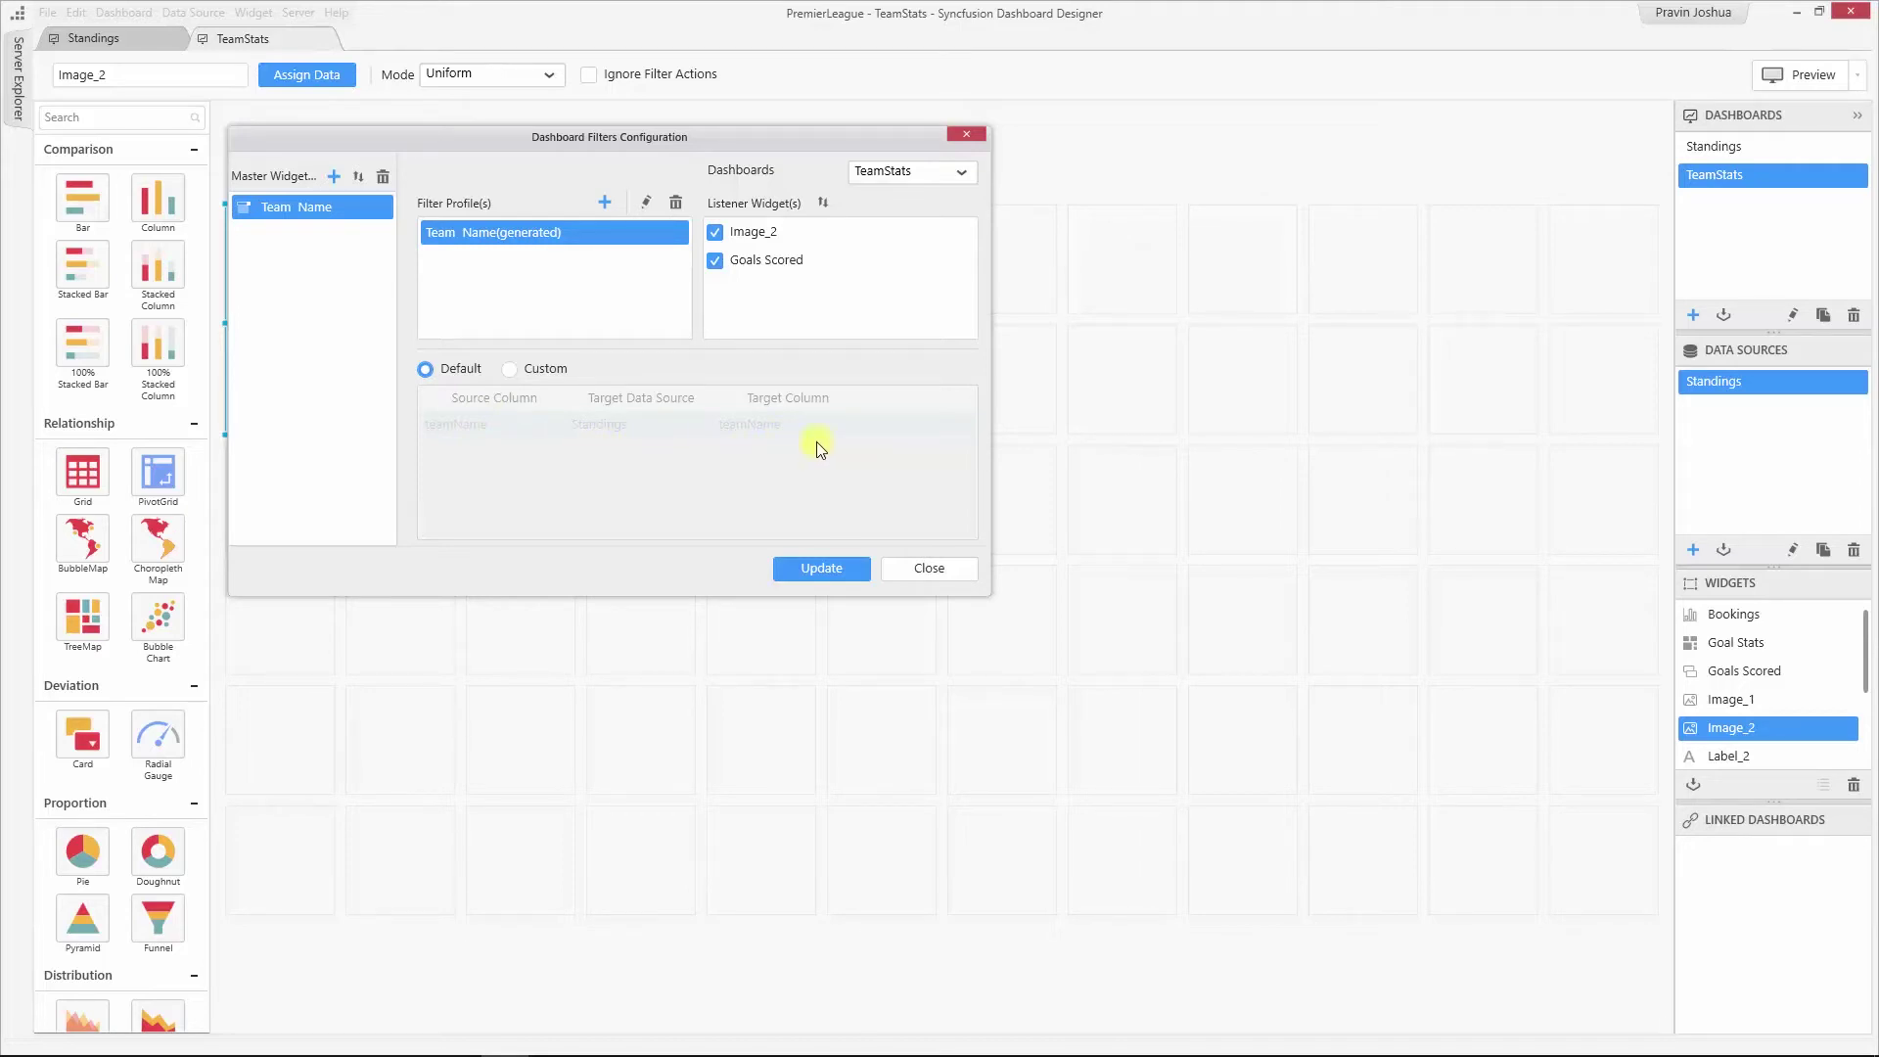
click(928, 570)
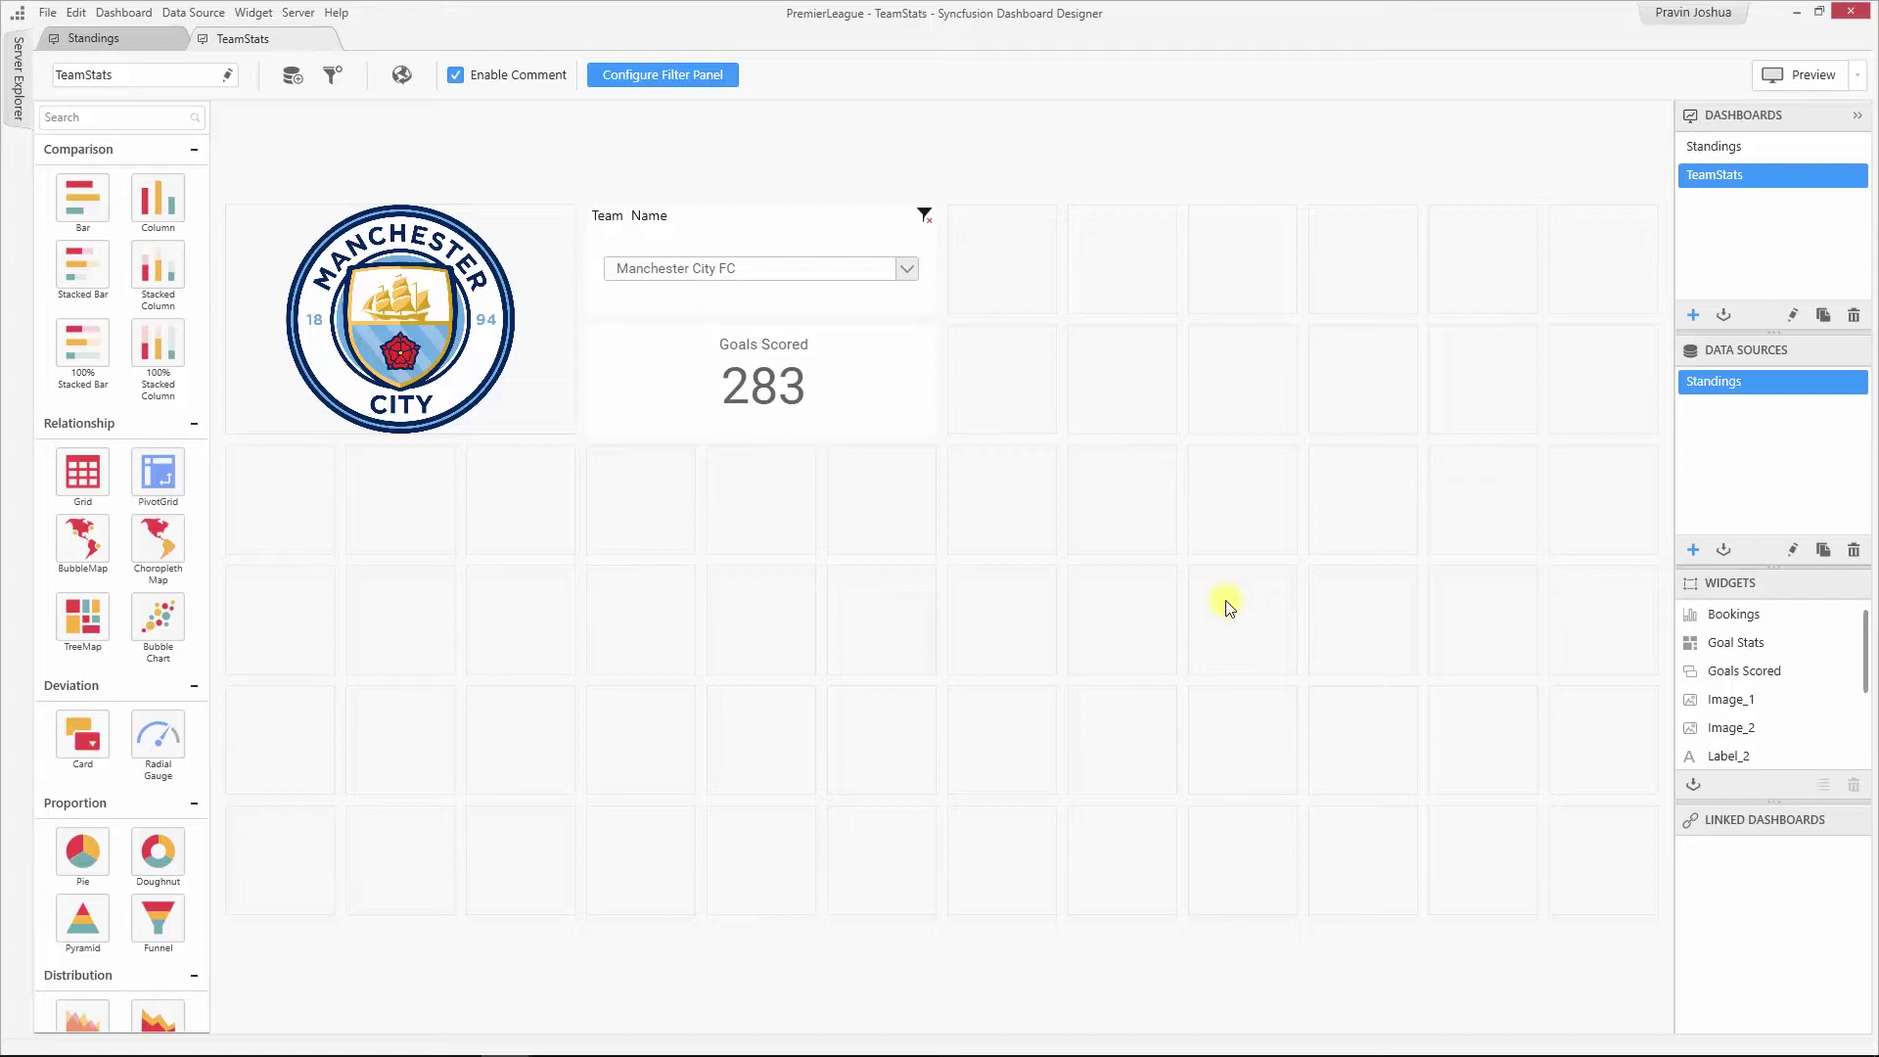
Make the Standings grid a master widget on the Standings dashboard and update its filter configuration.
click(136, 39)
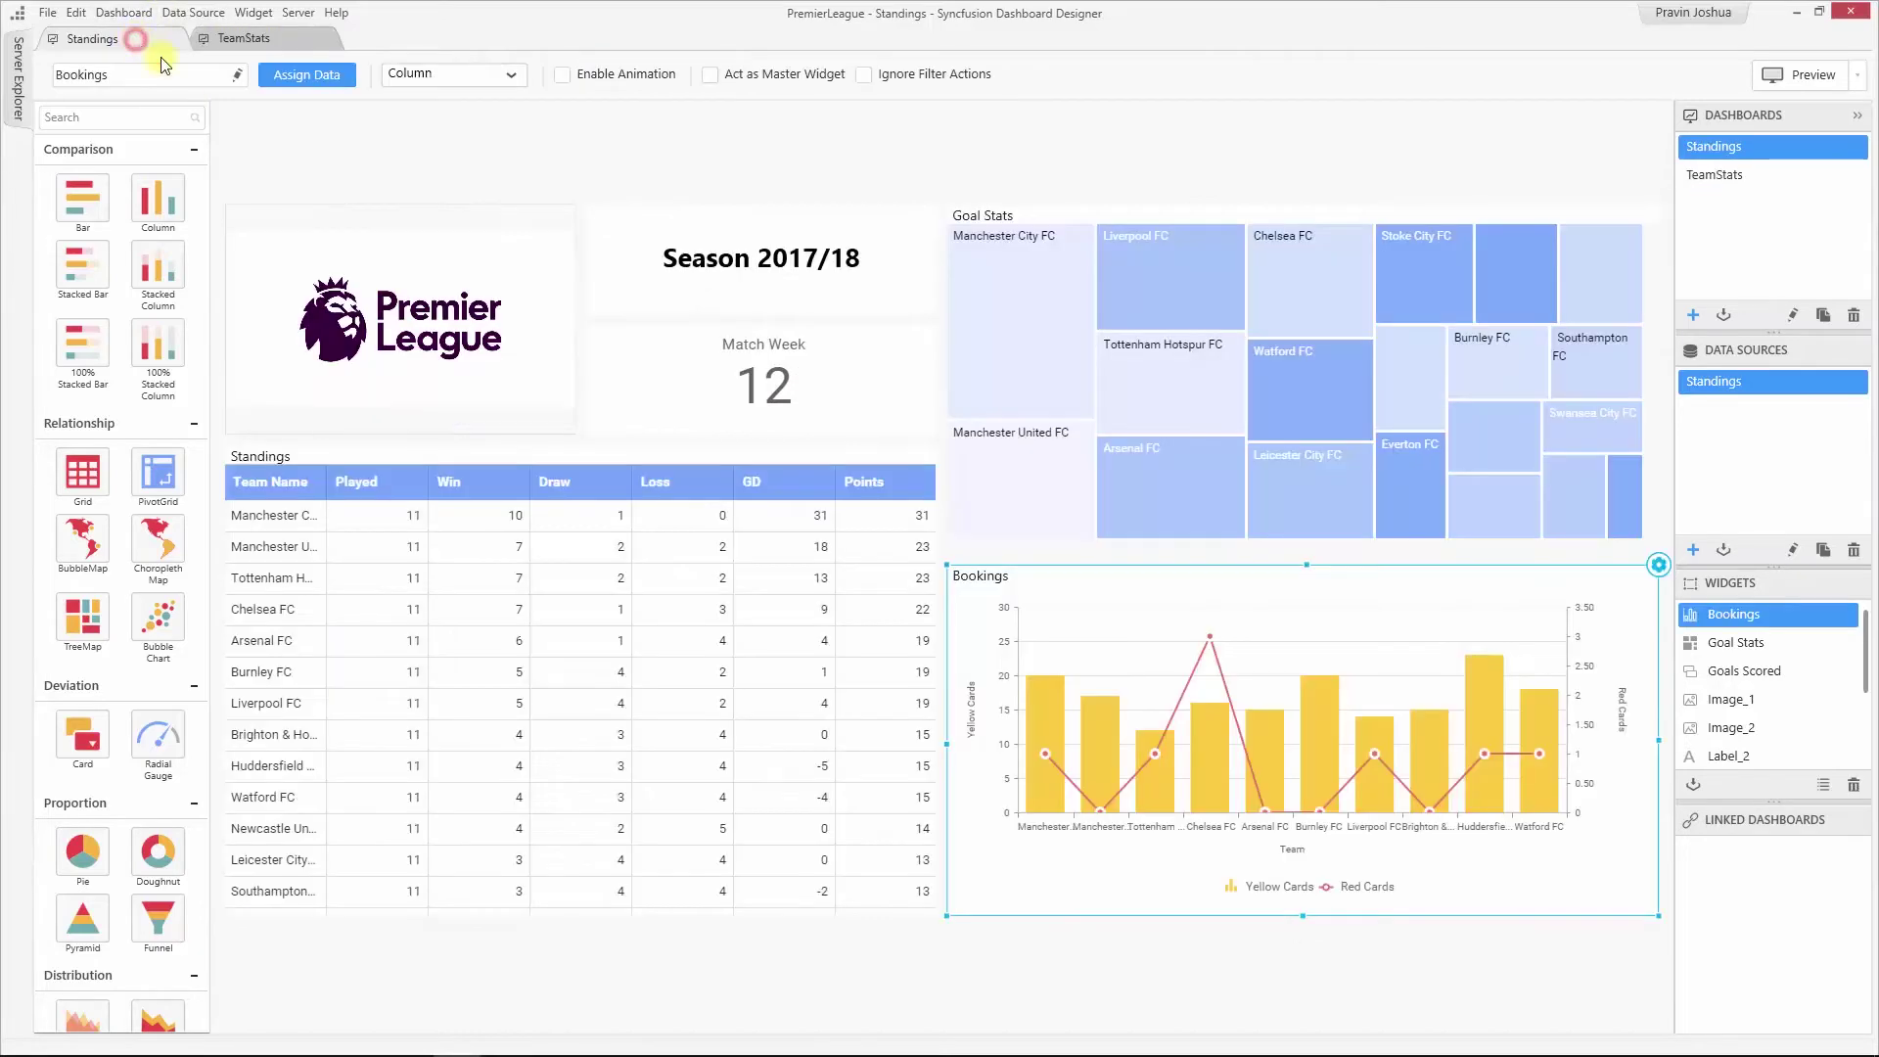
click(586, 570)
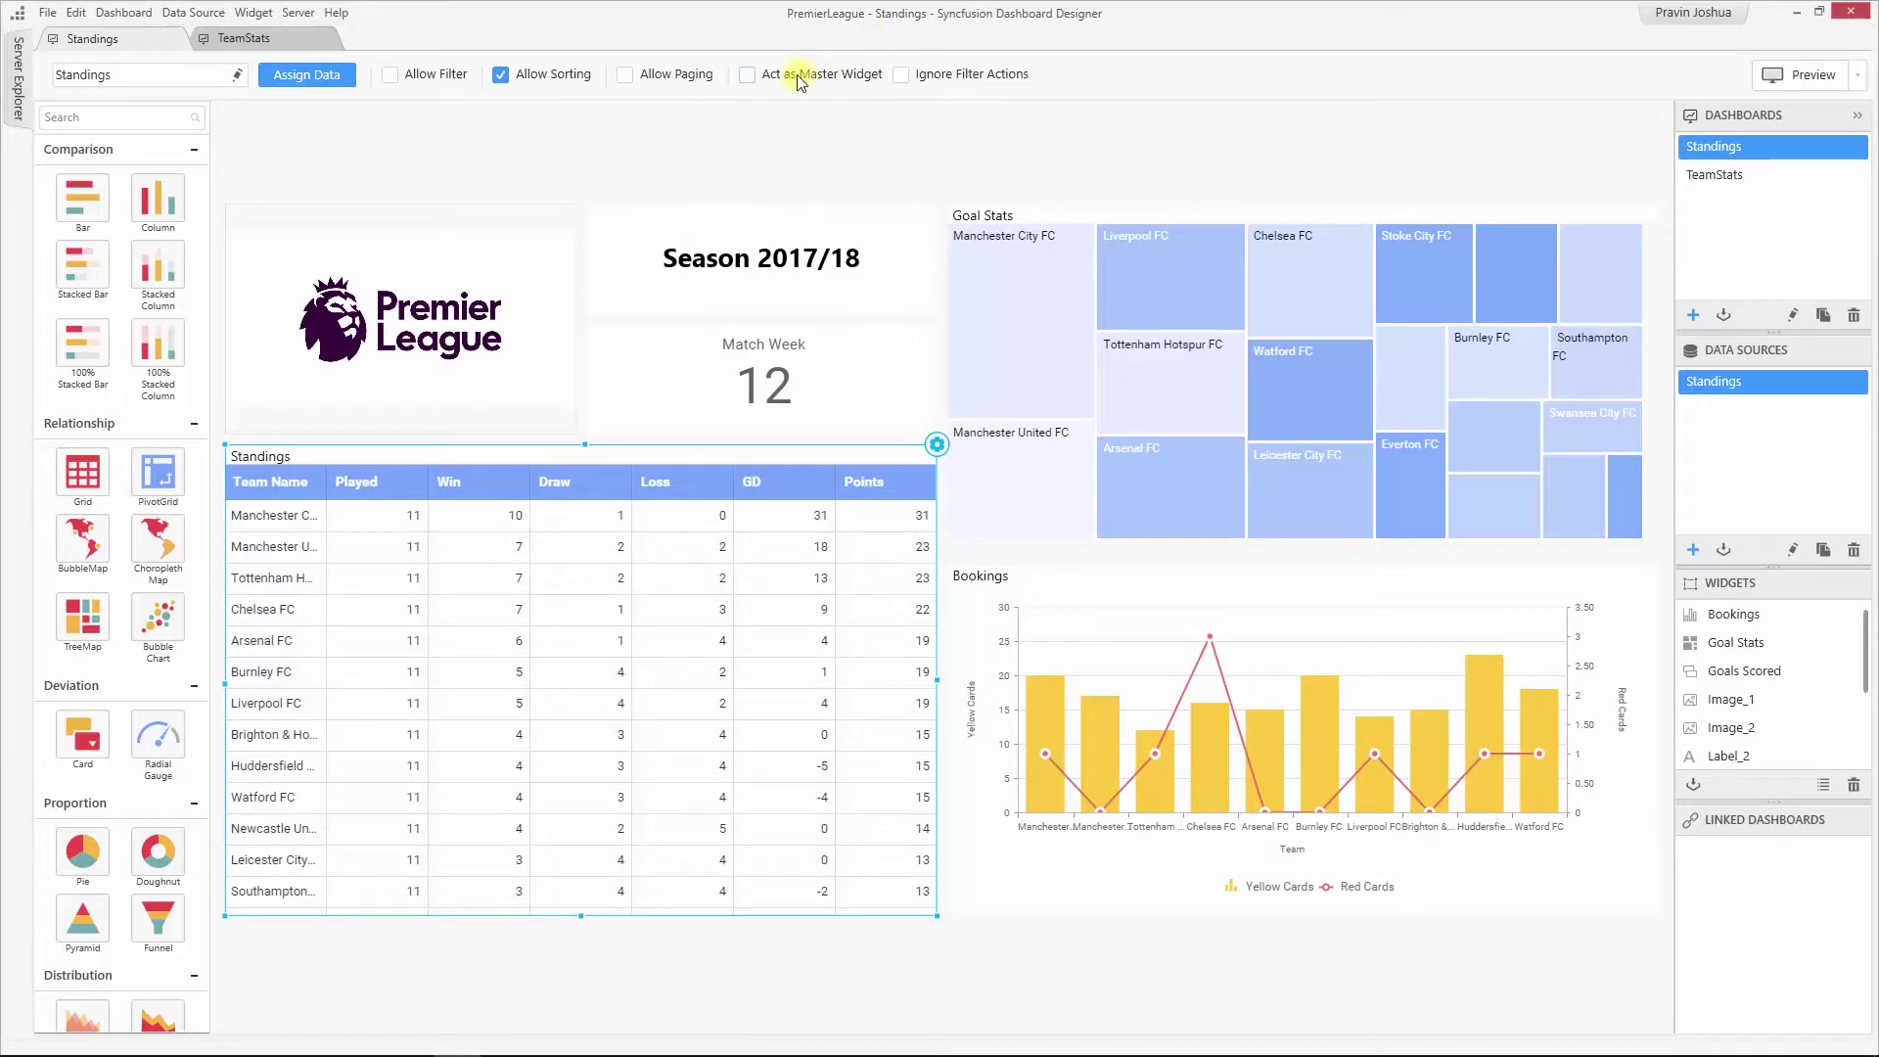
click(421, 137)
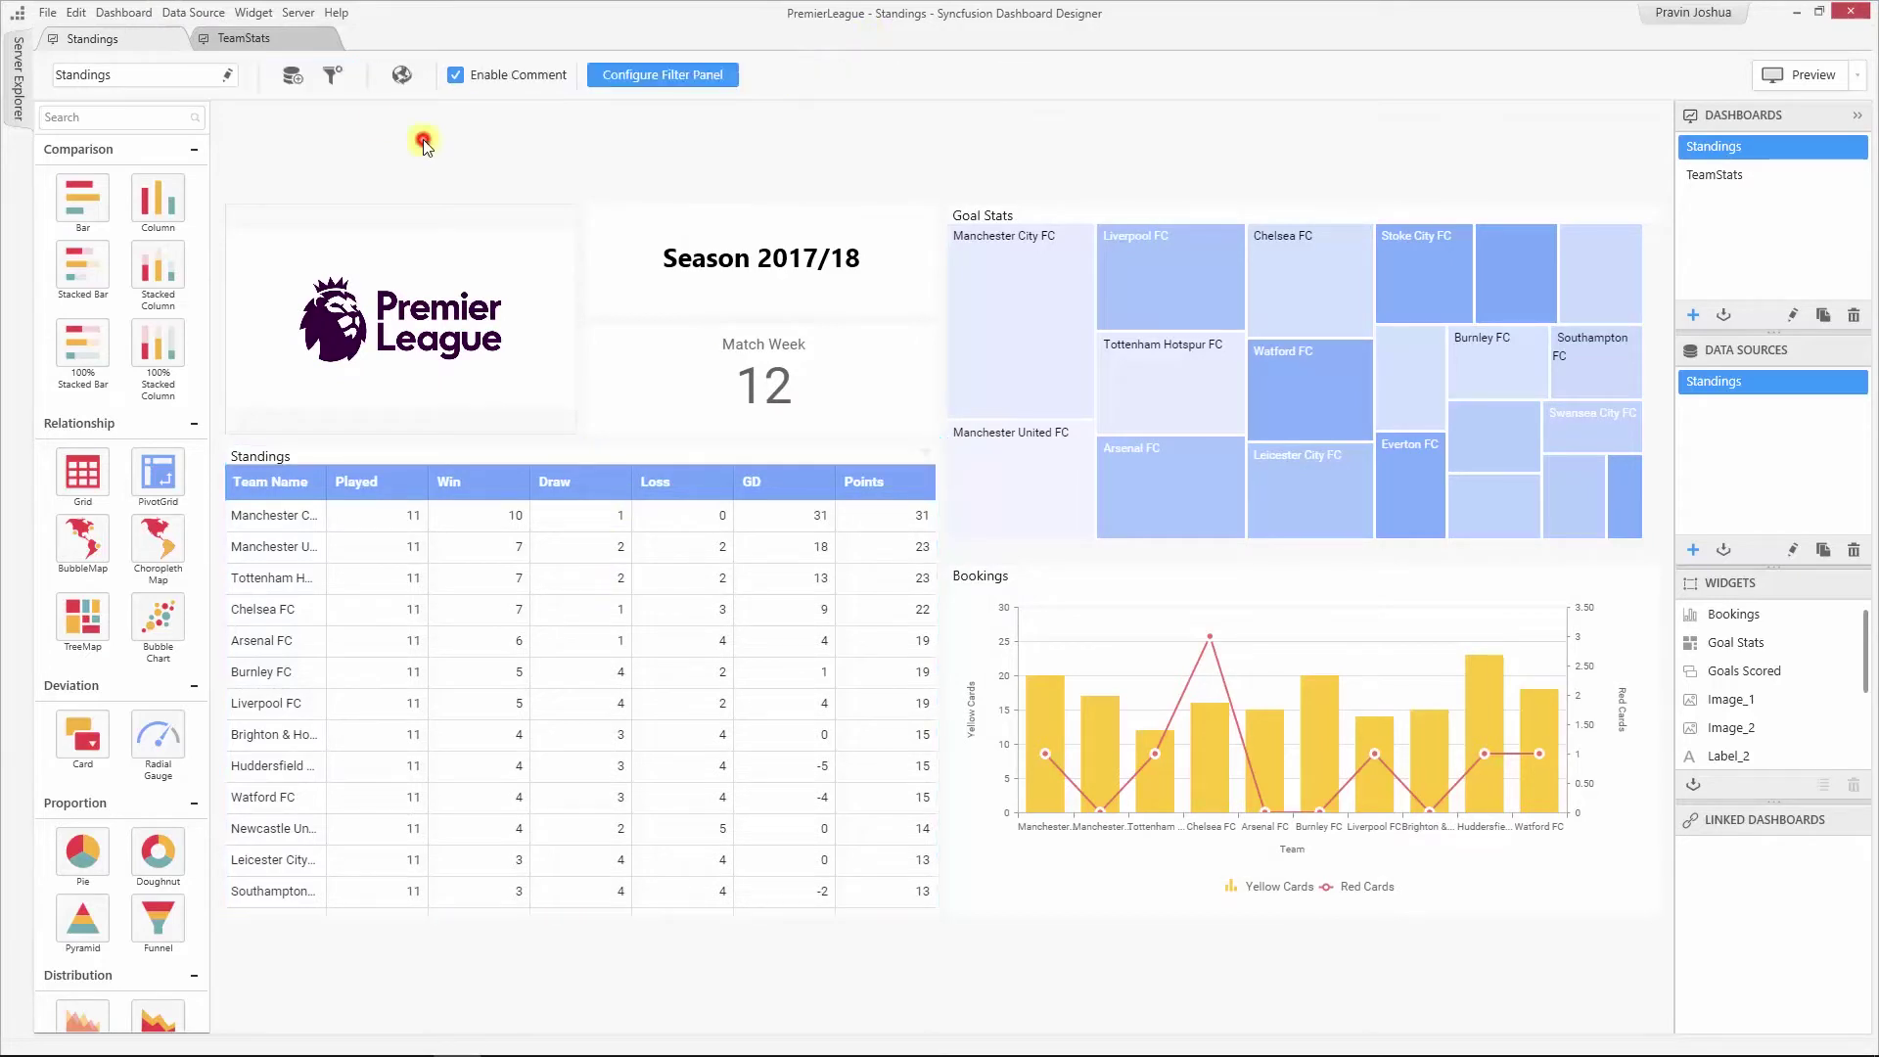
click(333, 79)
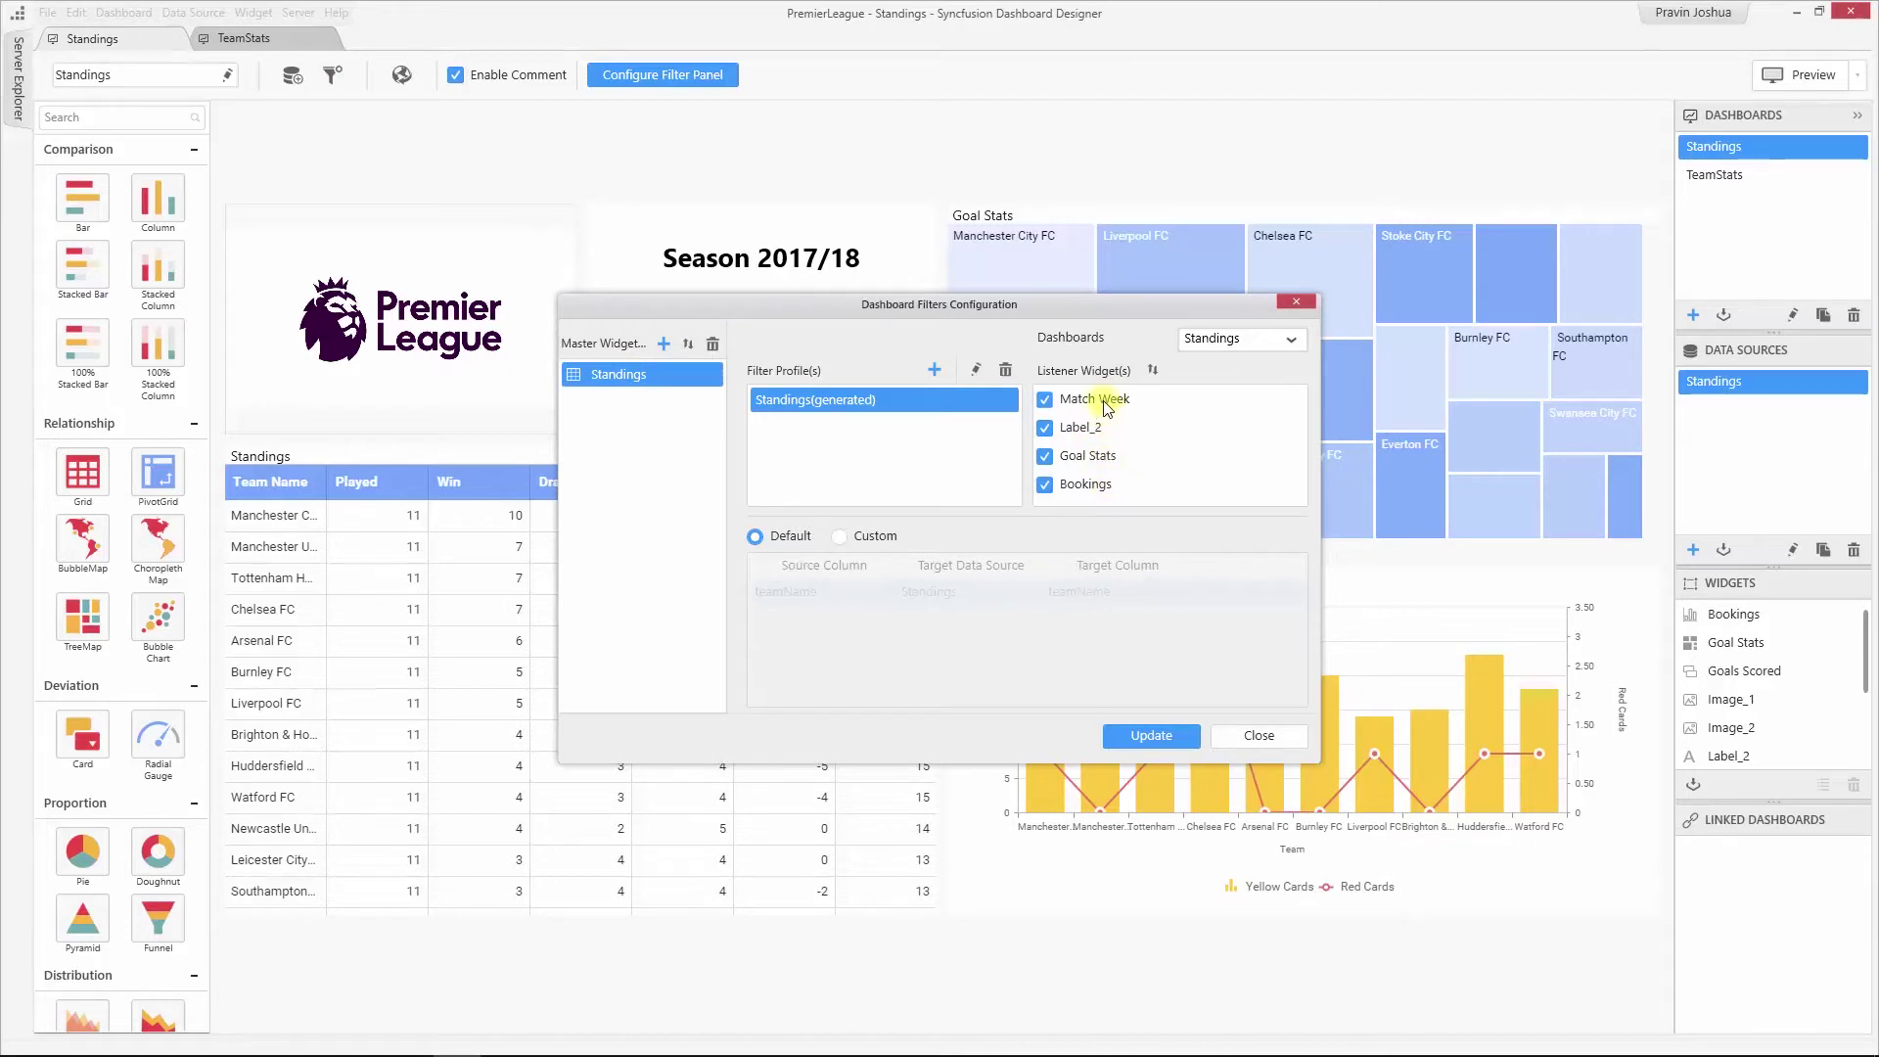
click(1151, 735)
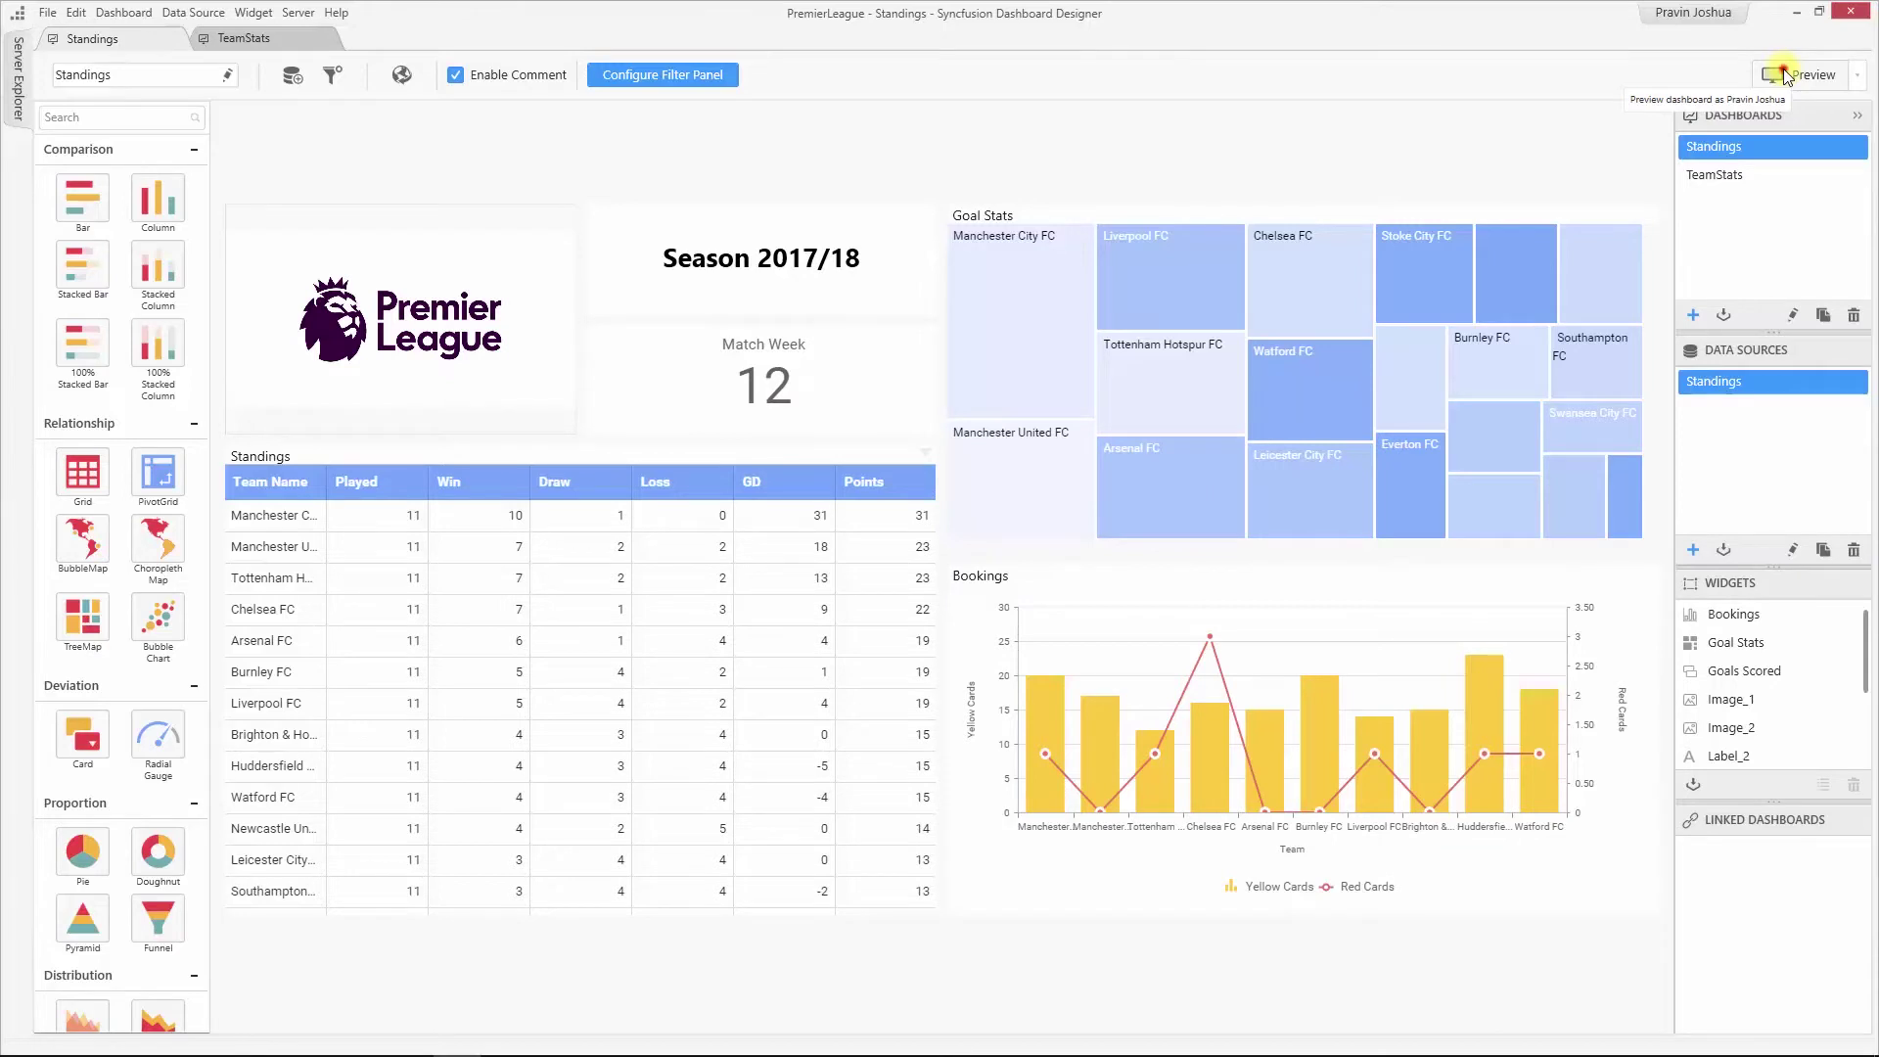
Preview the Standings dashboard and test the grid filtering with the Tottenham Hotspur and Burnley FC rows.
click(1783, 75)
click(226, 612)
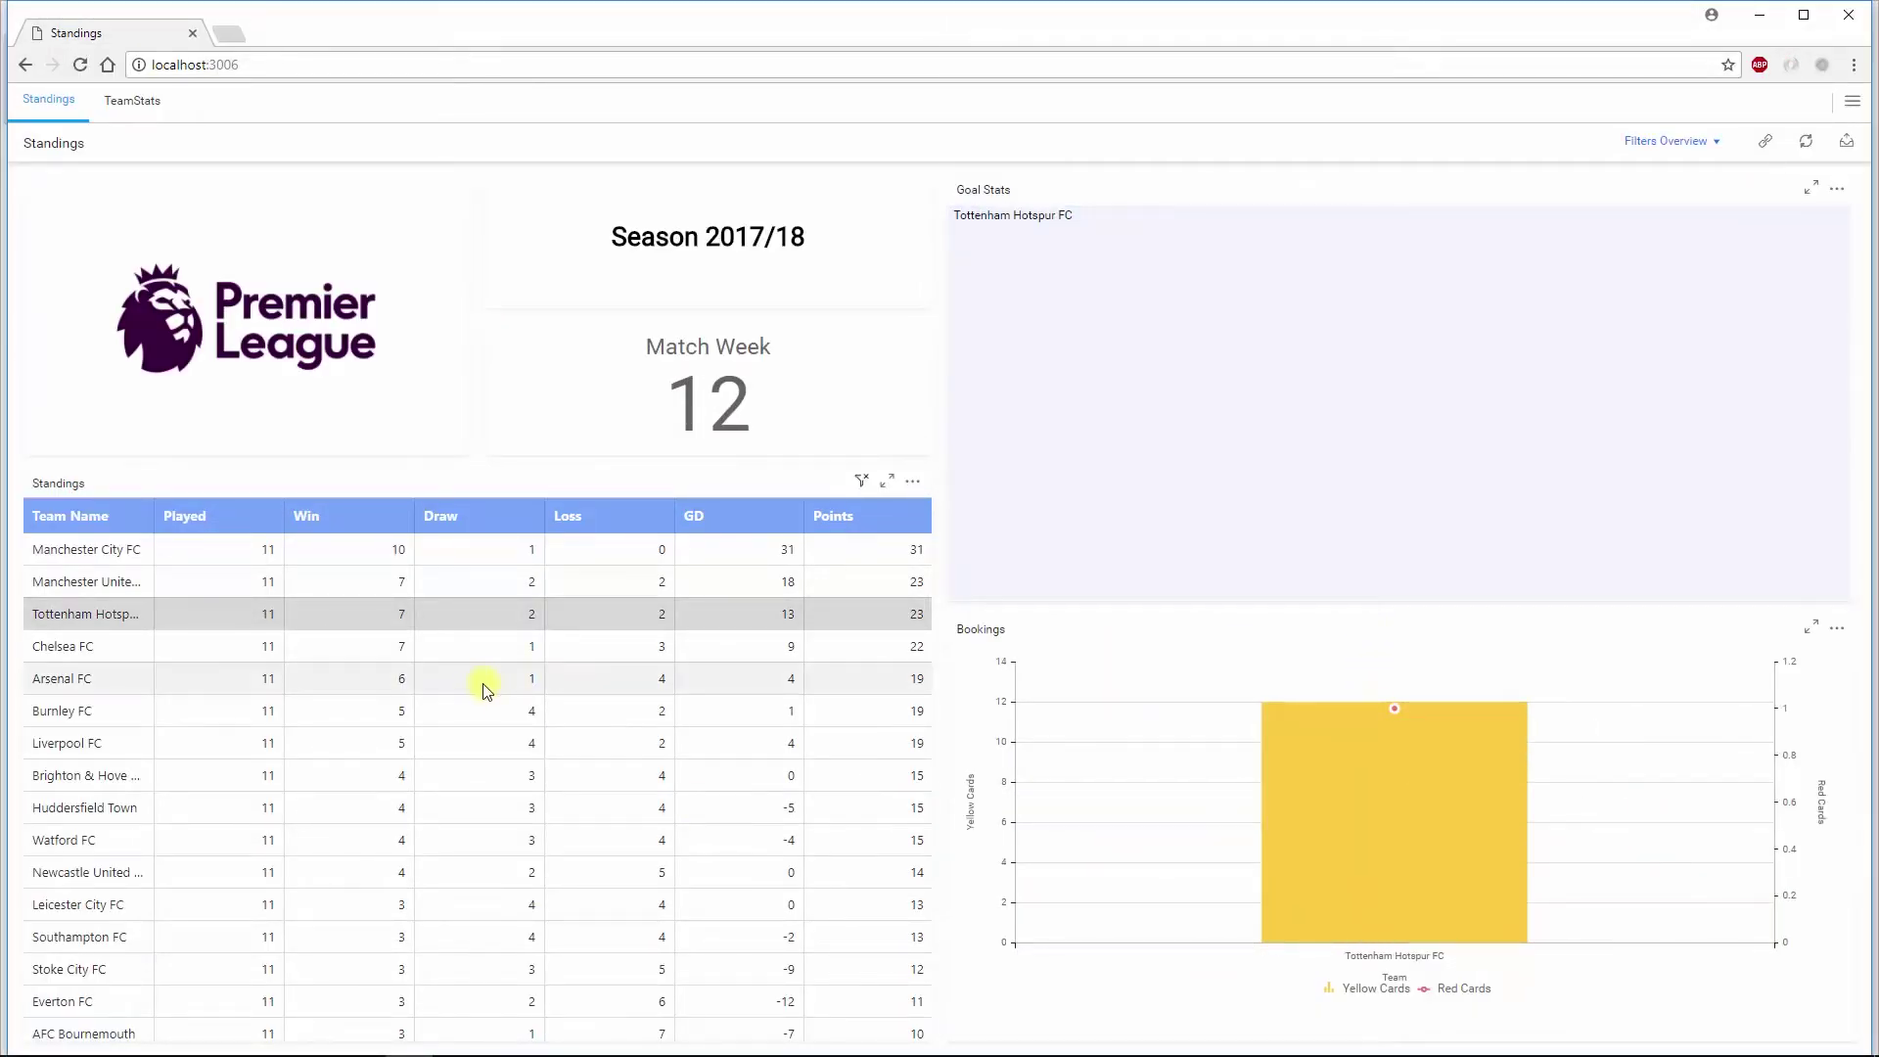
click(457, 710)
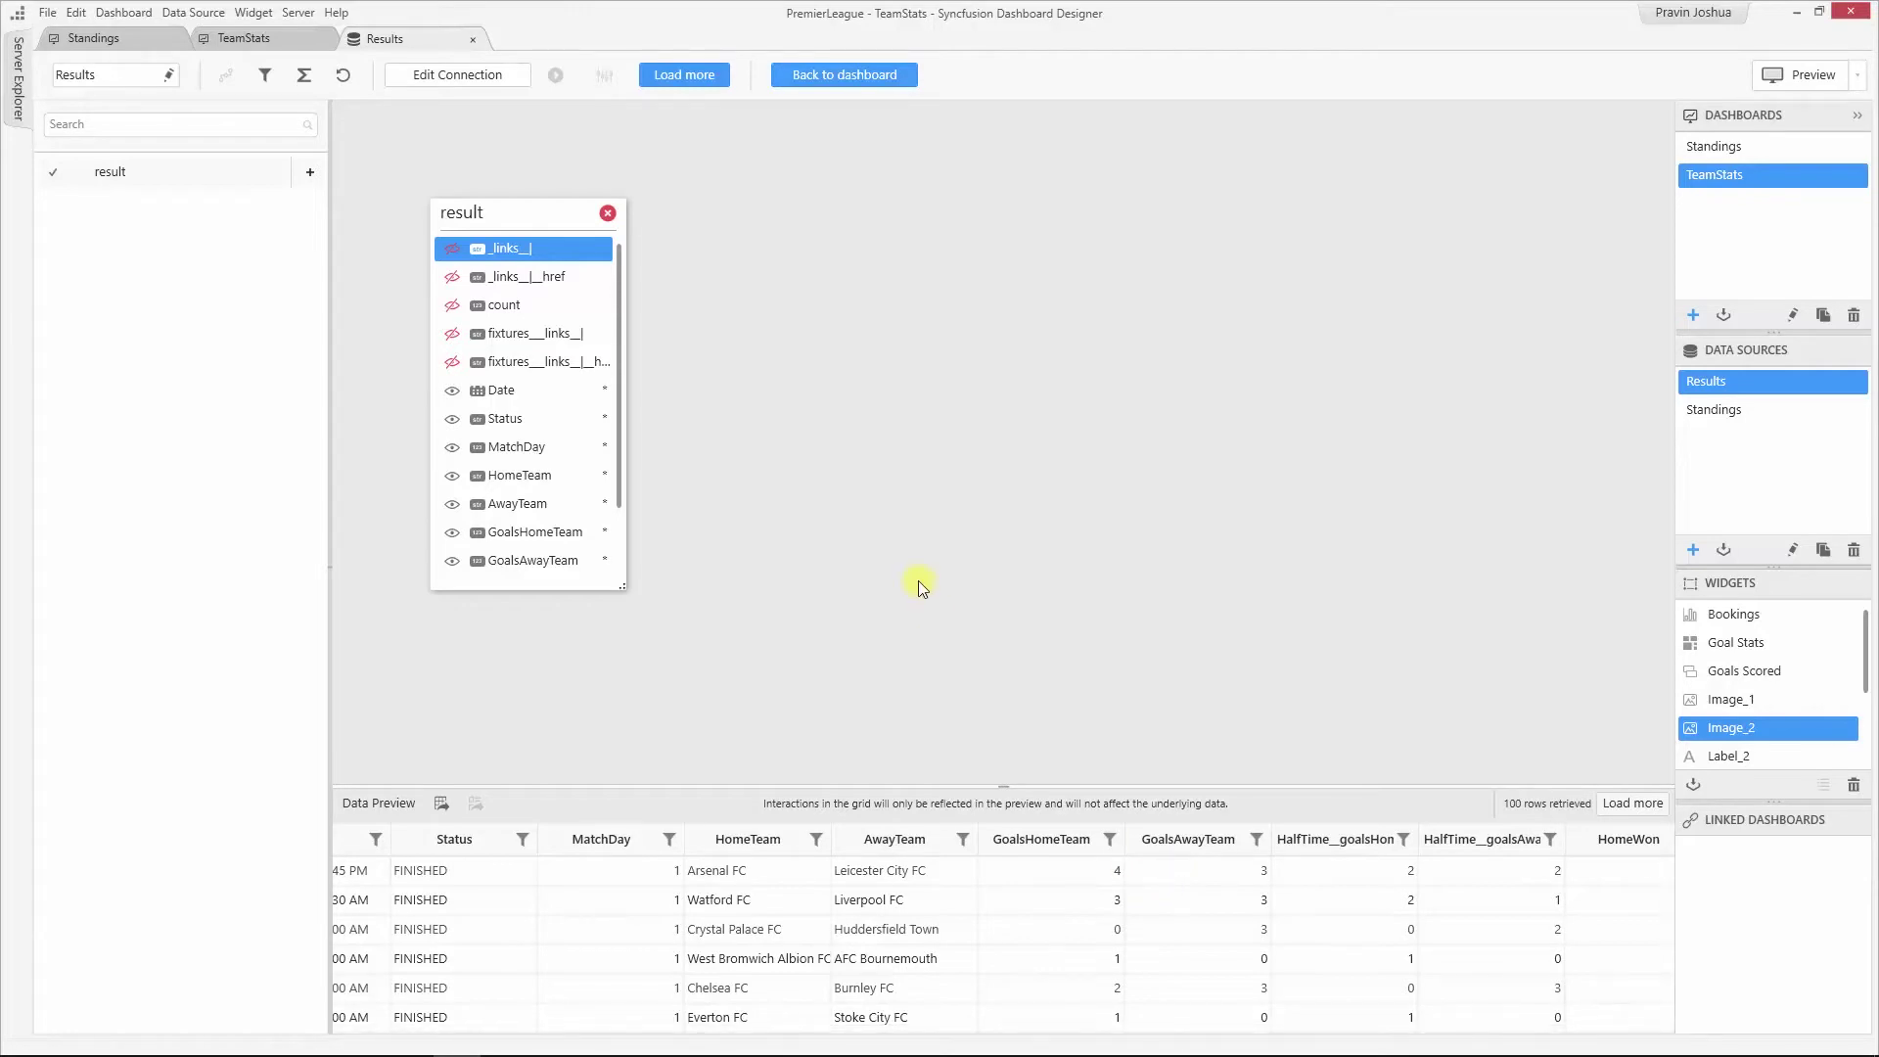
Add a Card widget to the first row of the TeamStats dashboard, beside the Team Name filter.
click(257, 39)
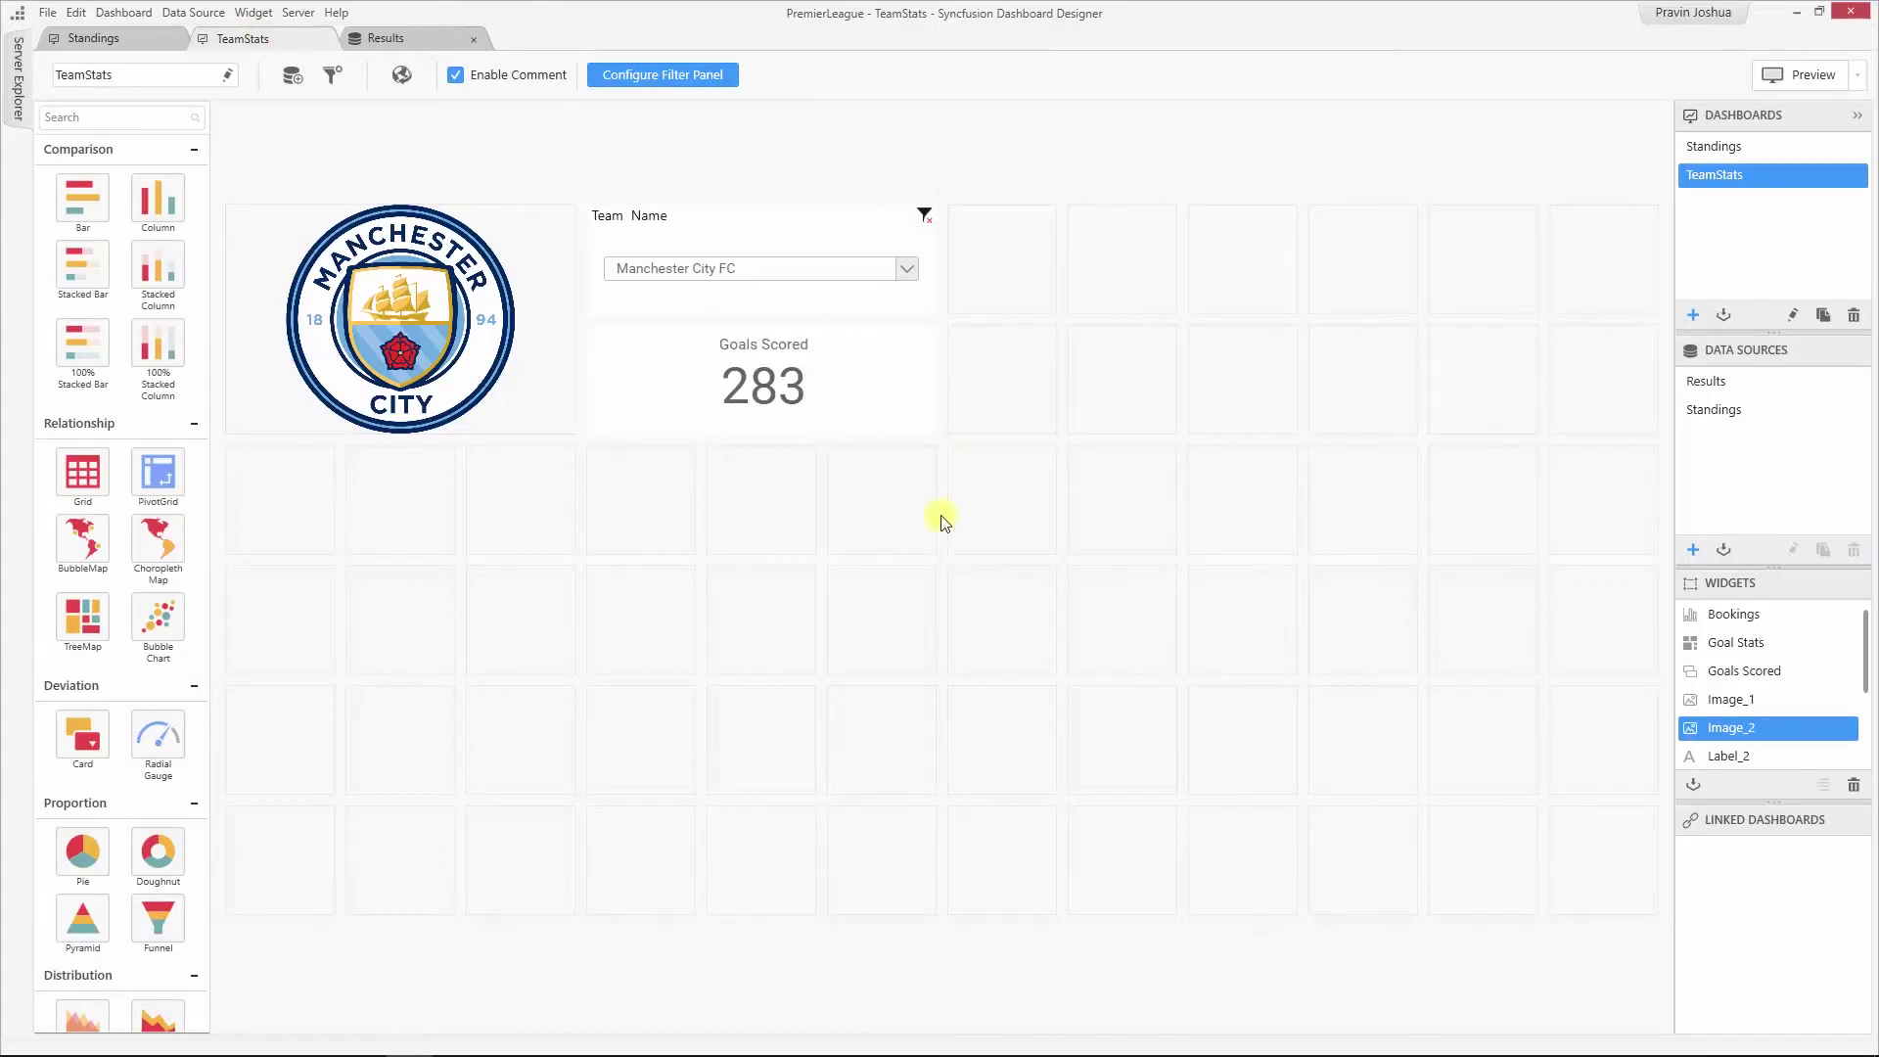
key(ctrl+v)
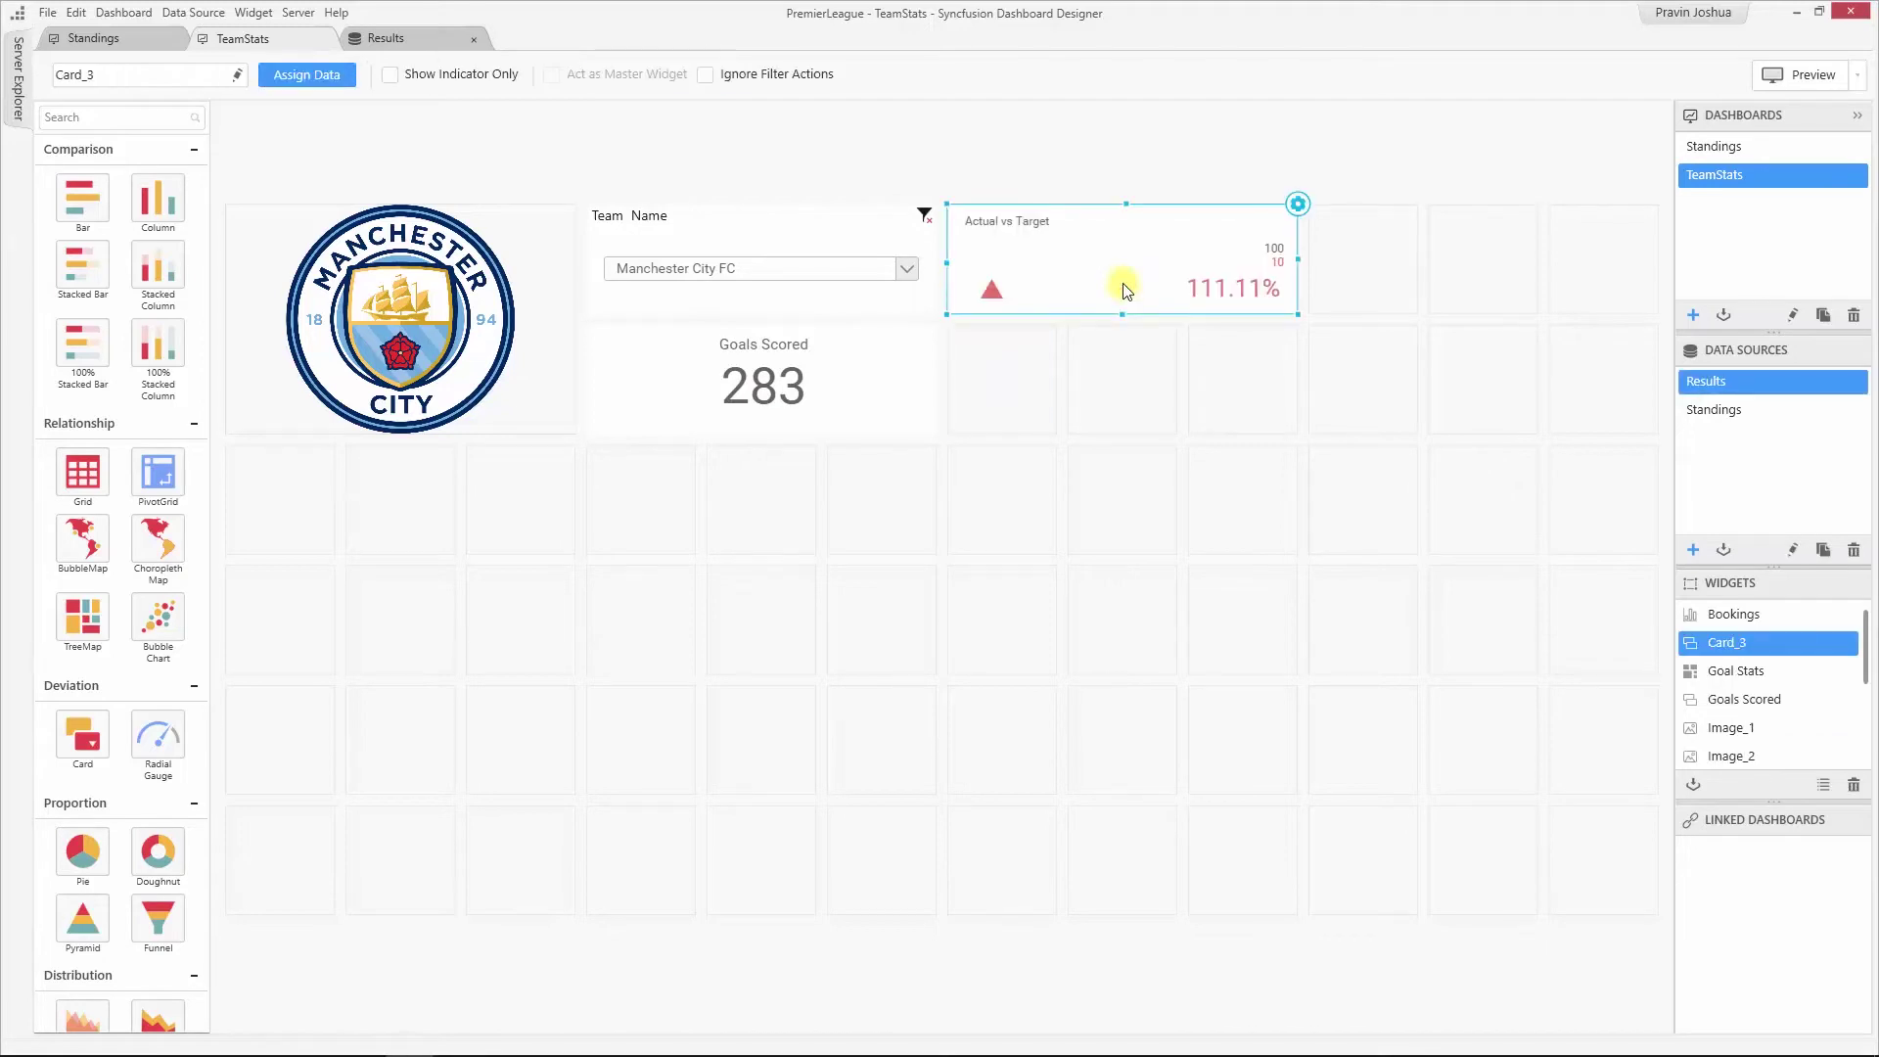
Filter the Results data preview so that HomeTeam includes only Manchester City FC.
click(411, 38)
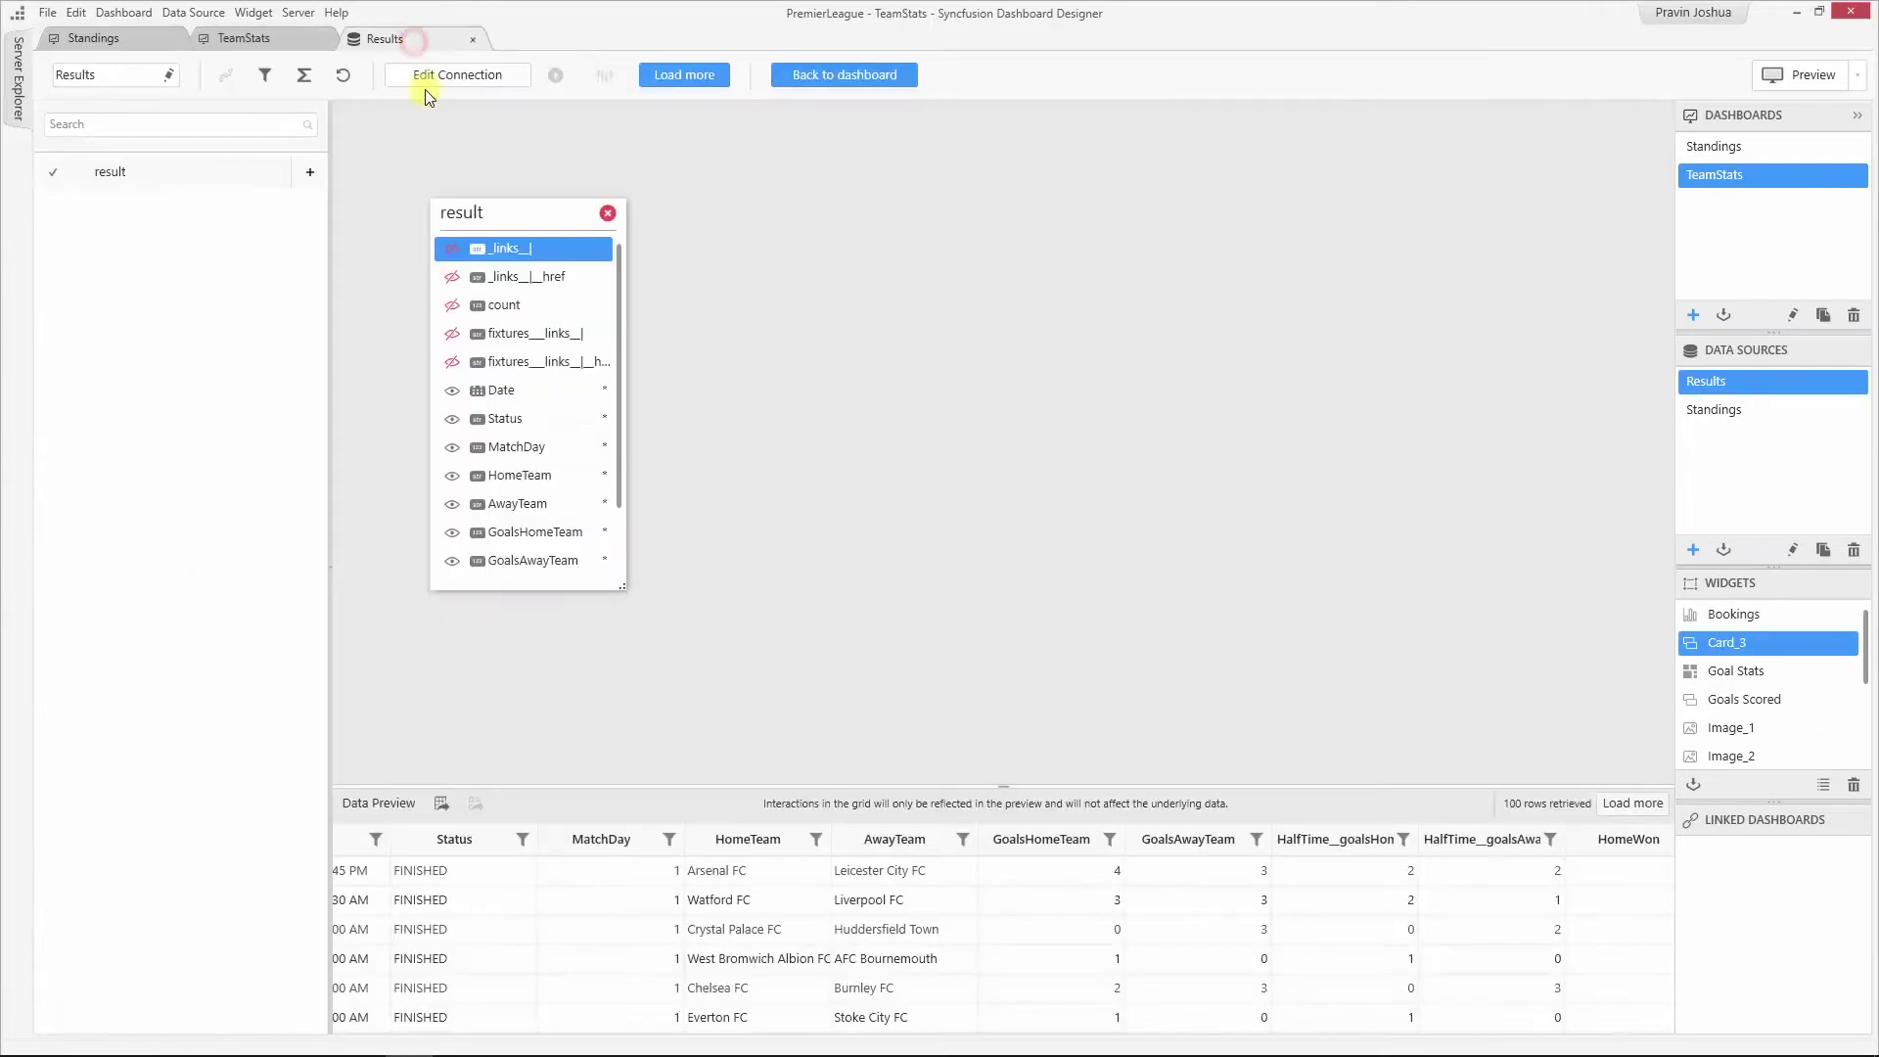
click(816, 839)
click(875, 579)
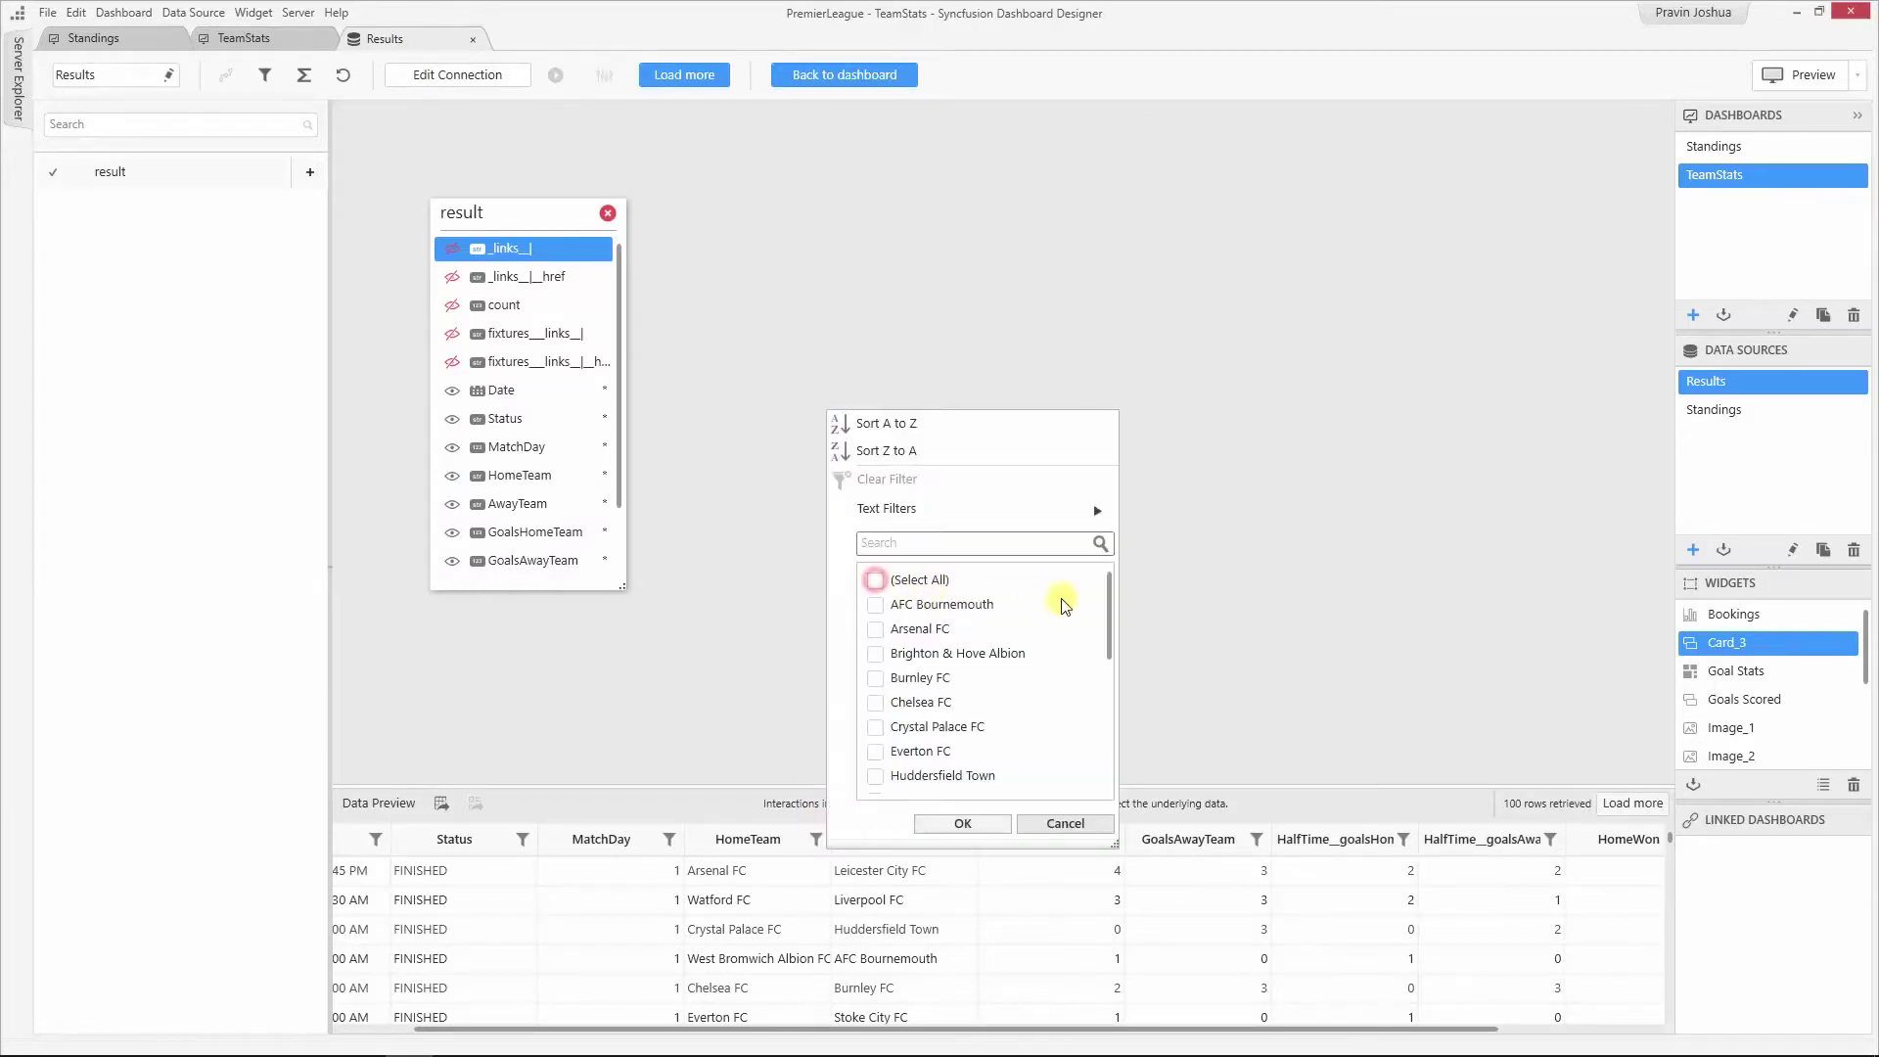
scroll(1112, 627, down, 2)
click(940, 726)
click(962, 823)
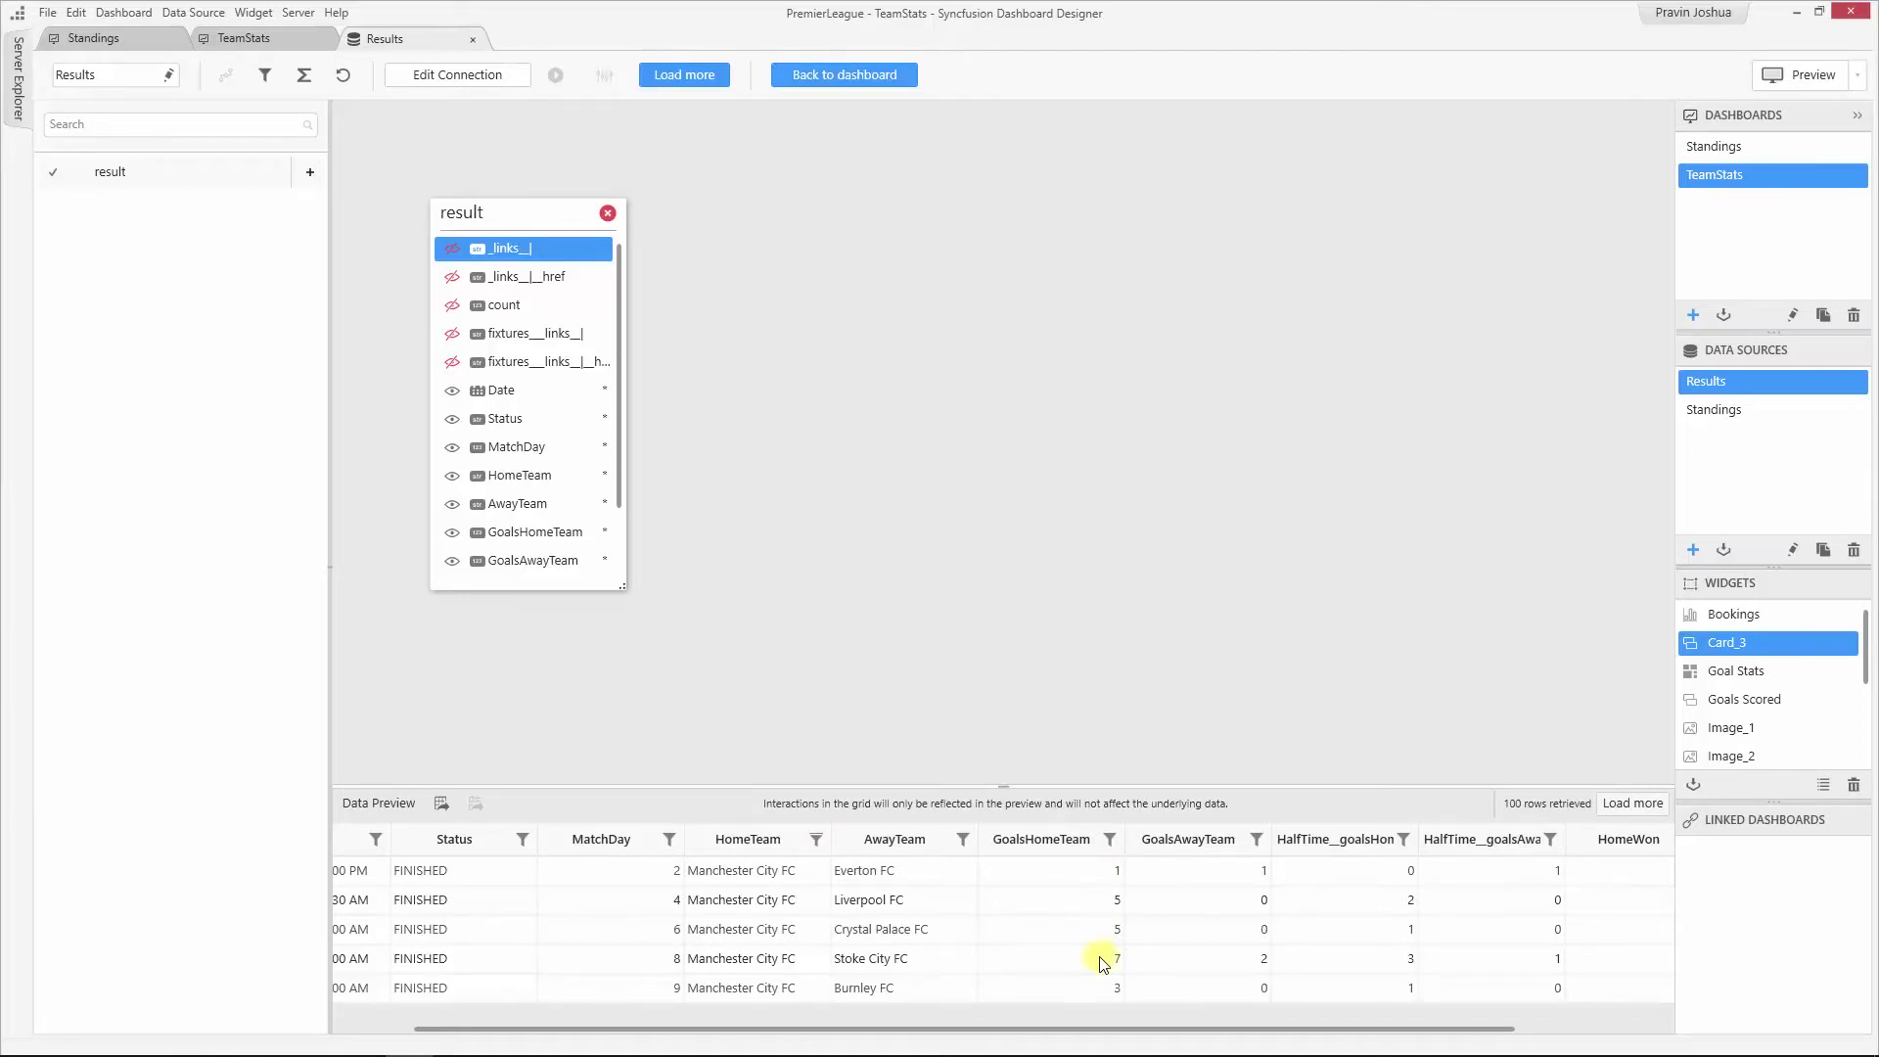
Assign GoalsHomeTeam from the Results data source as the actual value of the new card on the TeamStats dashboard.
click(252, 39)
double_click(1049, 274)
click(1296, 120)
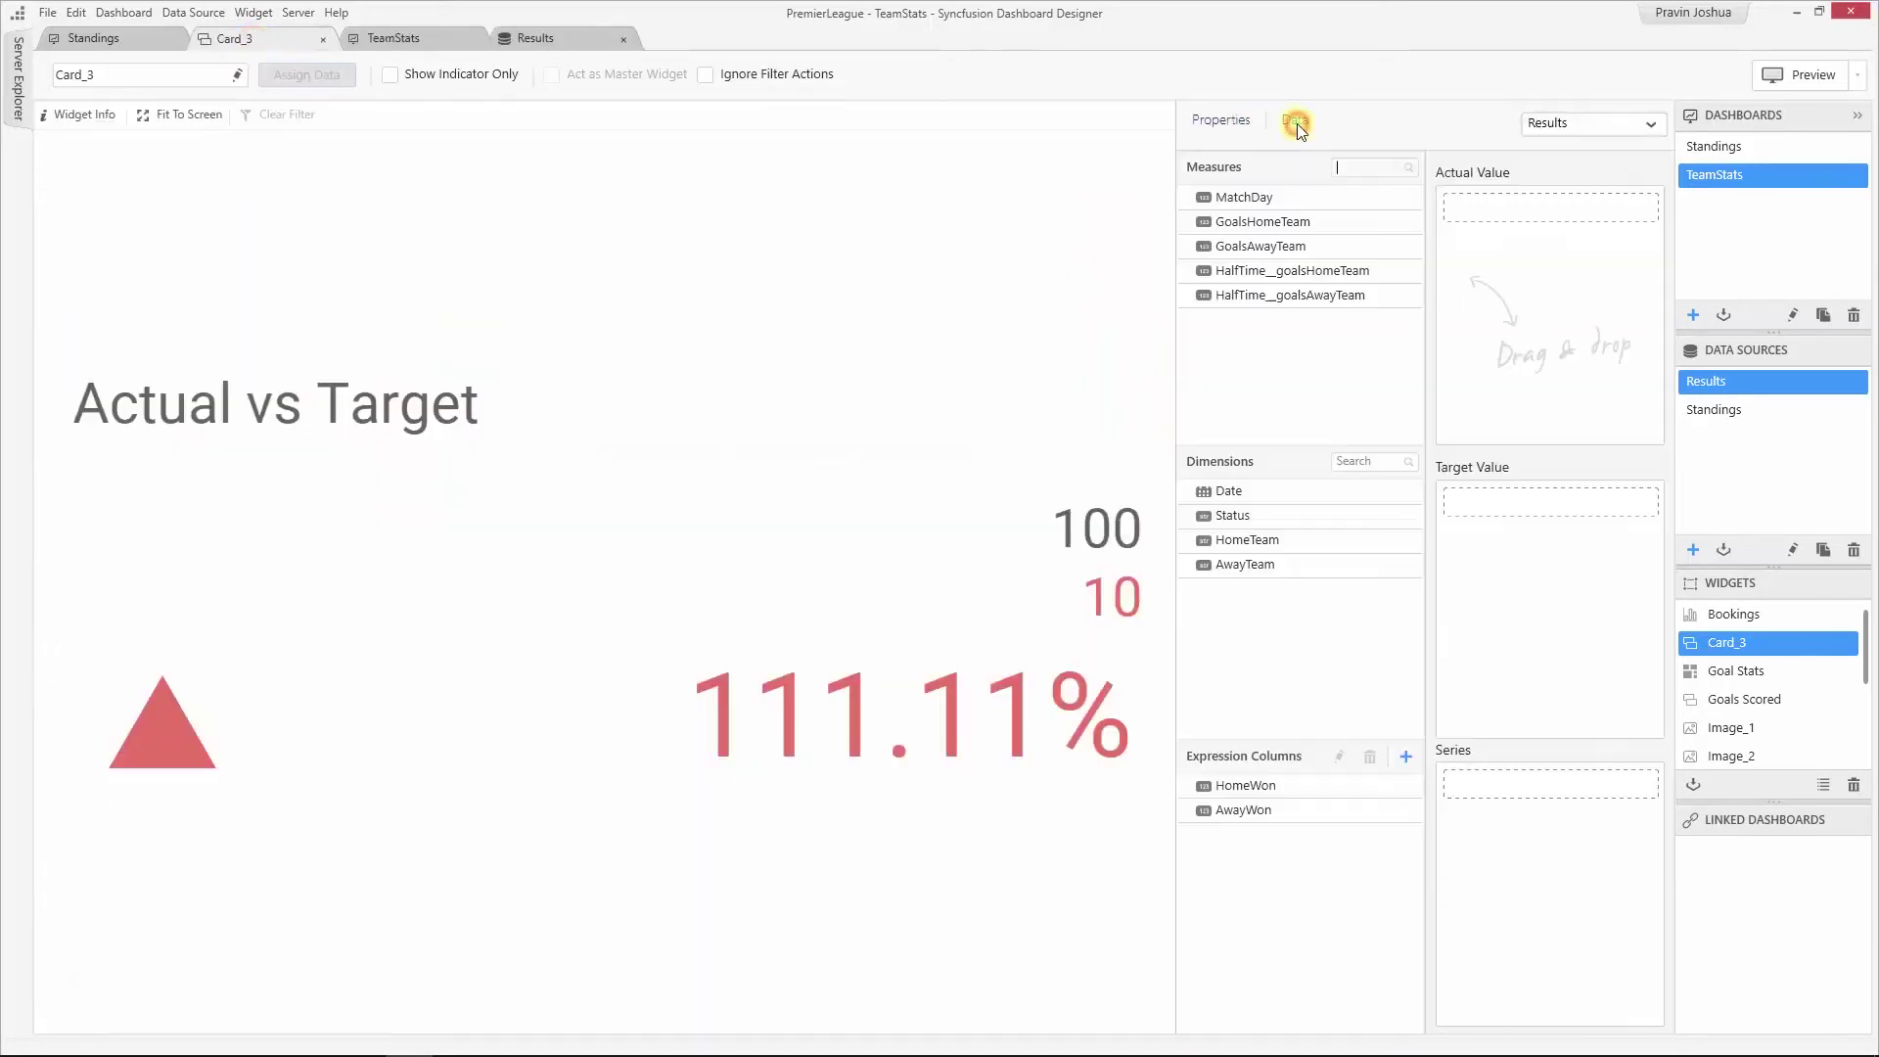
drag(1294, 225, 1502, 253)
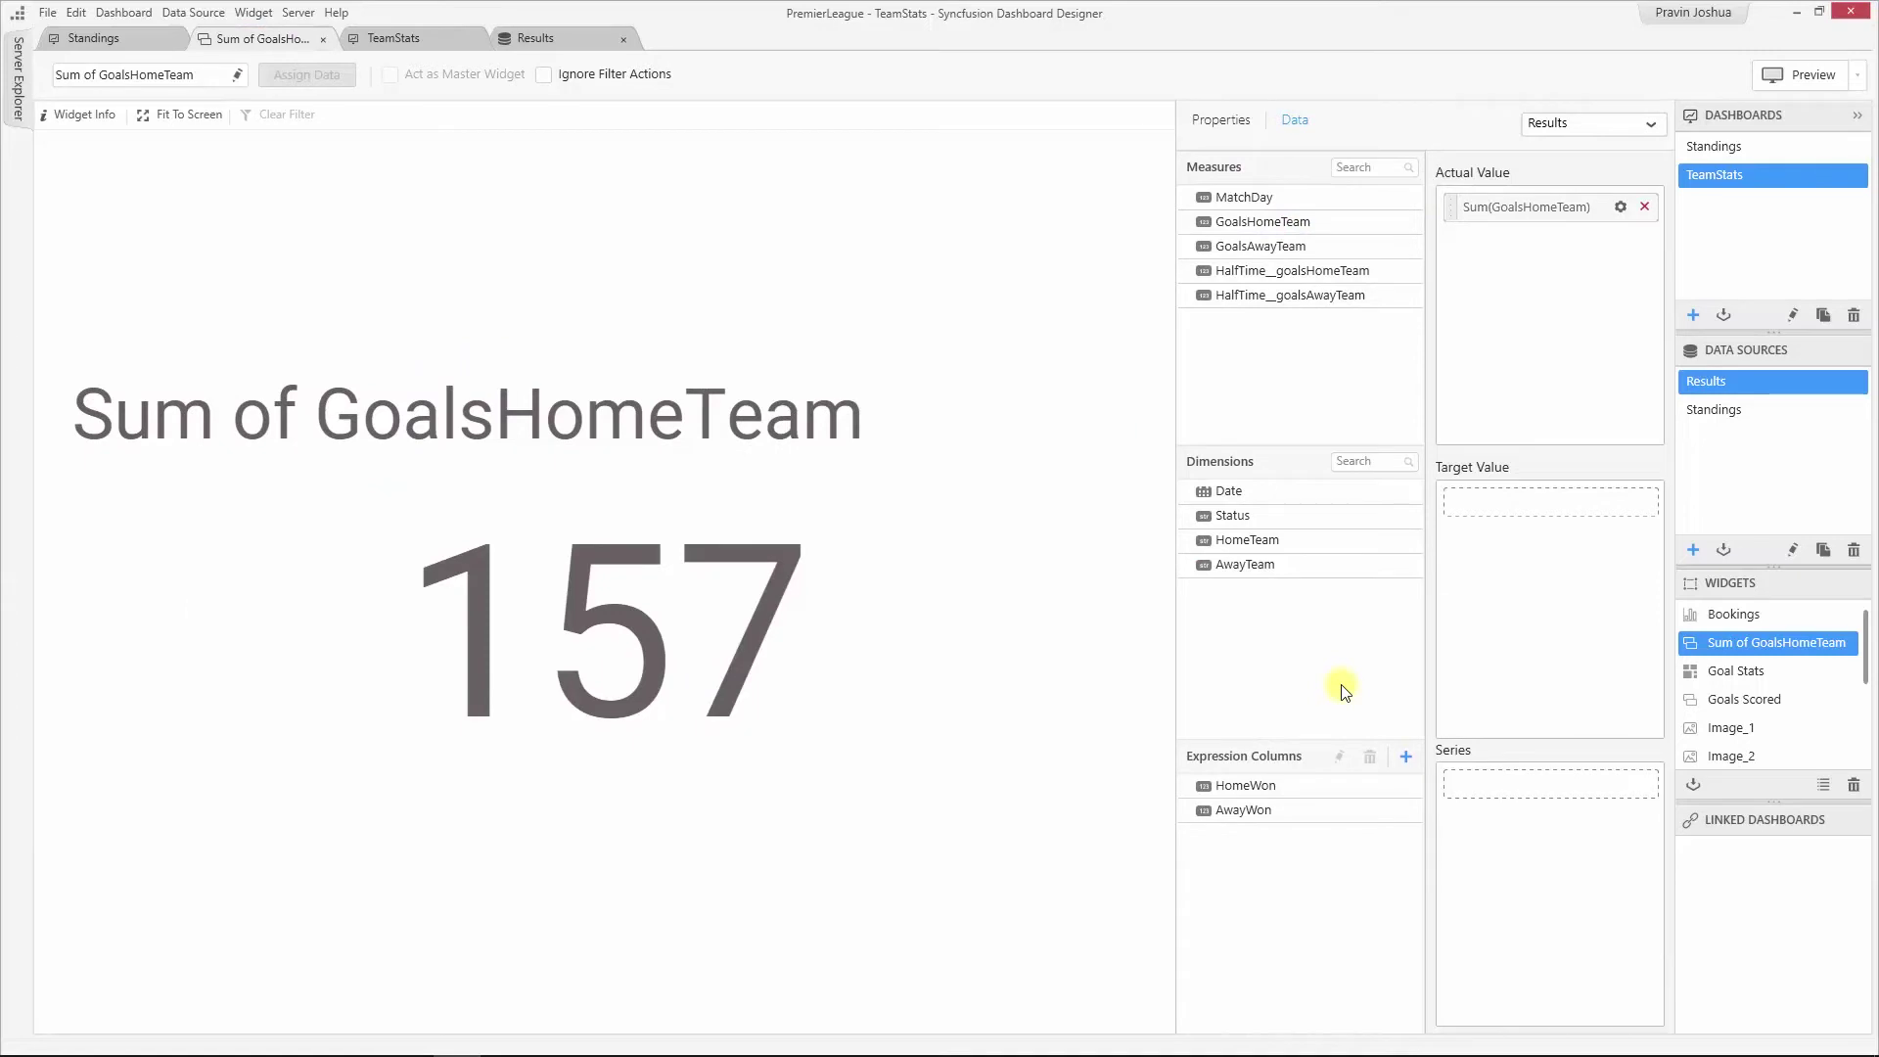
Set the card's heading to "Home Goals" and align its title to the center.
click(1221, 120)
click(1354, 197)
text(Home Goals)
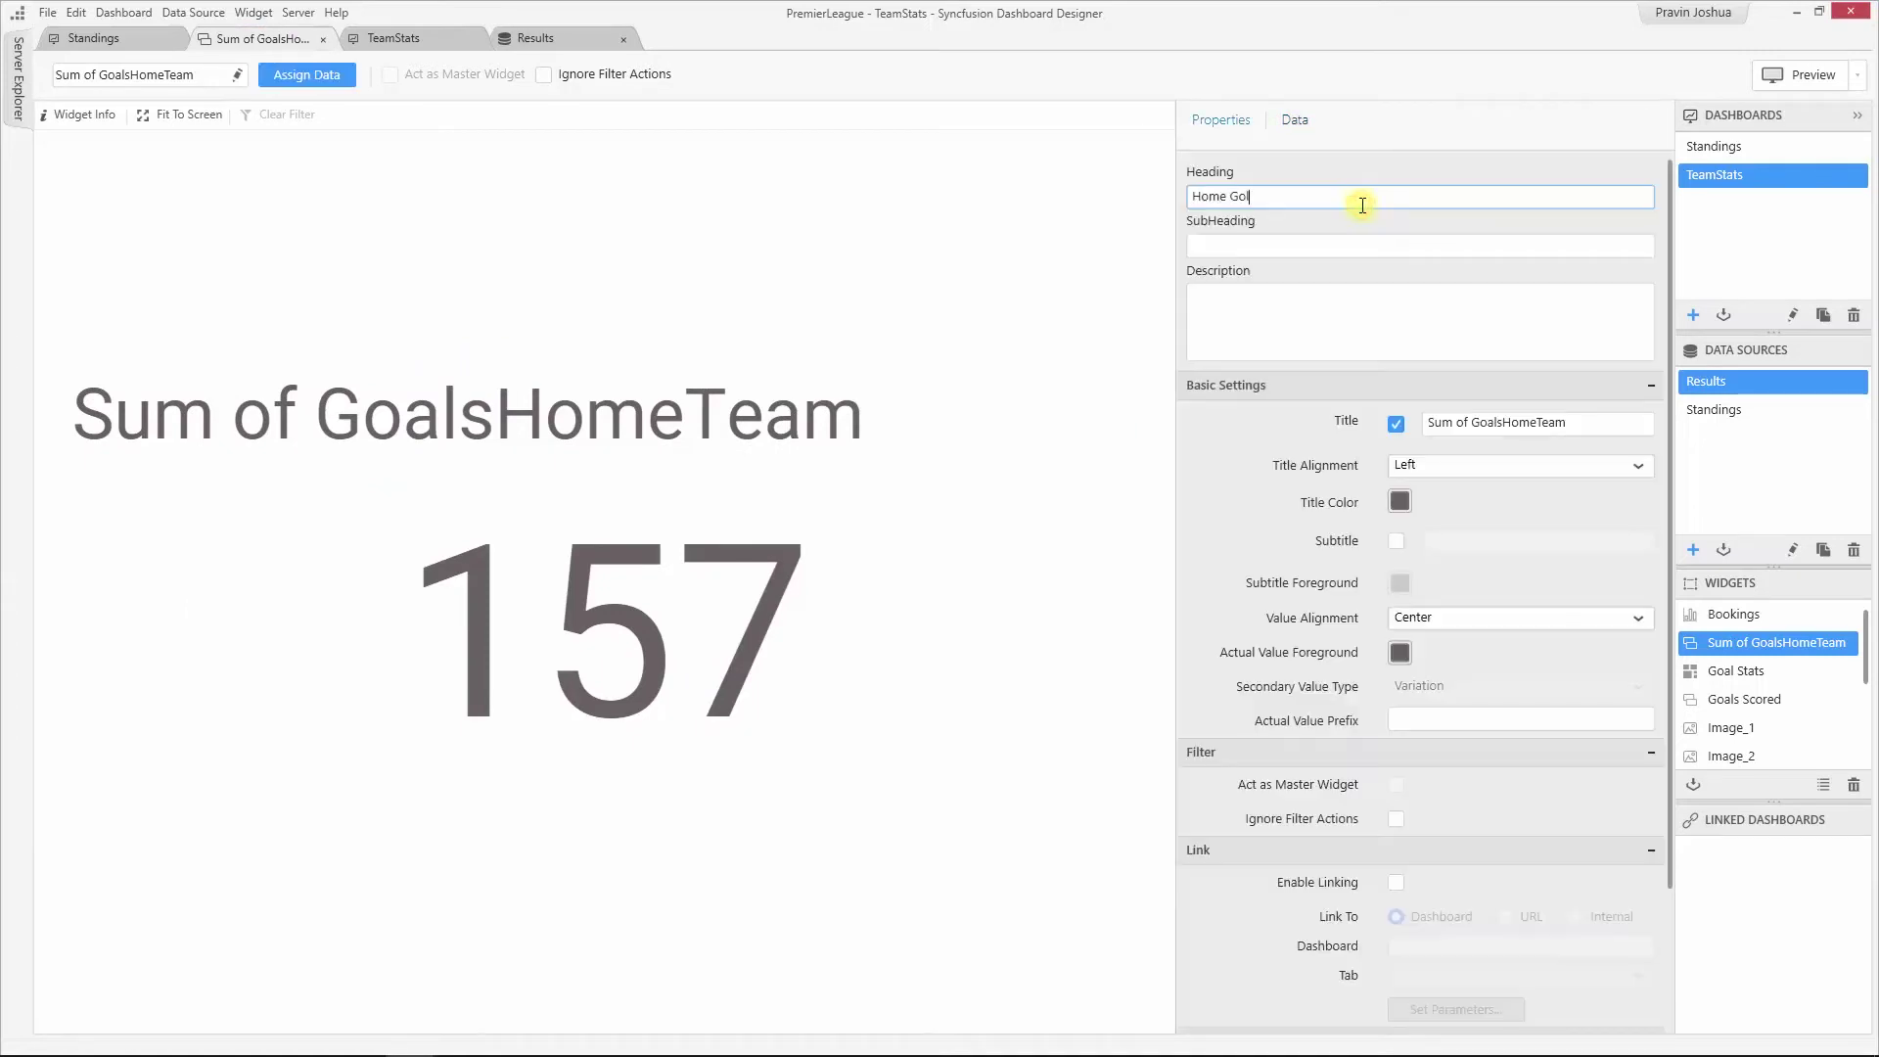
click(1403, 471)
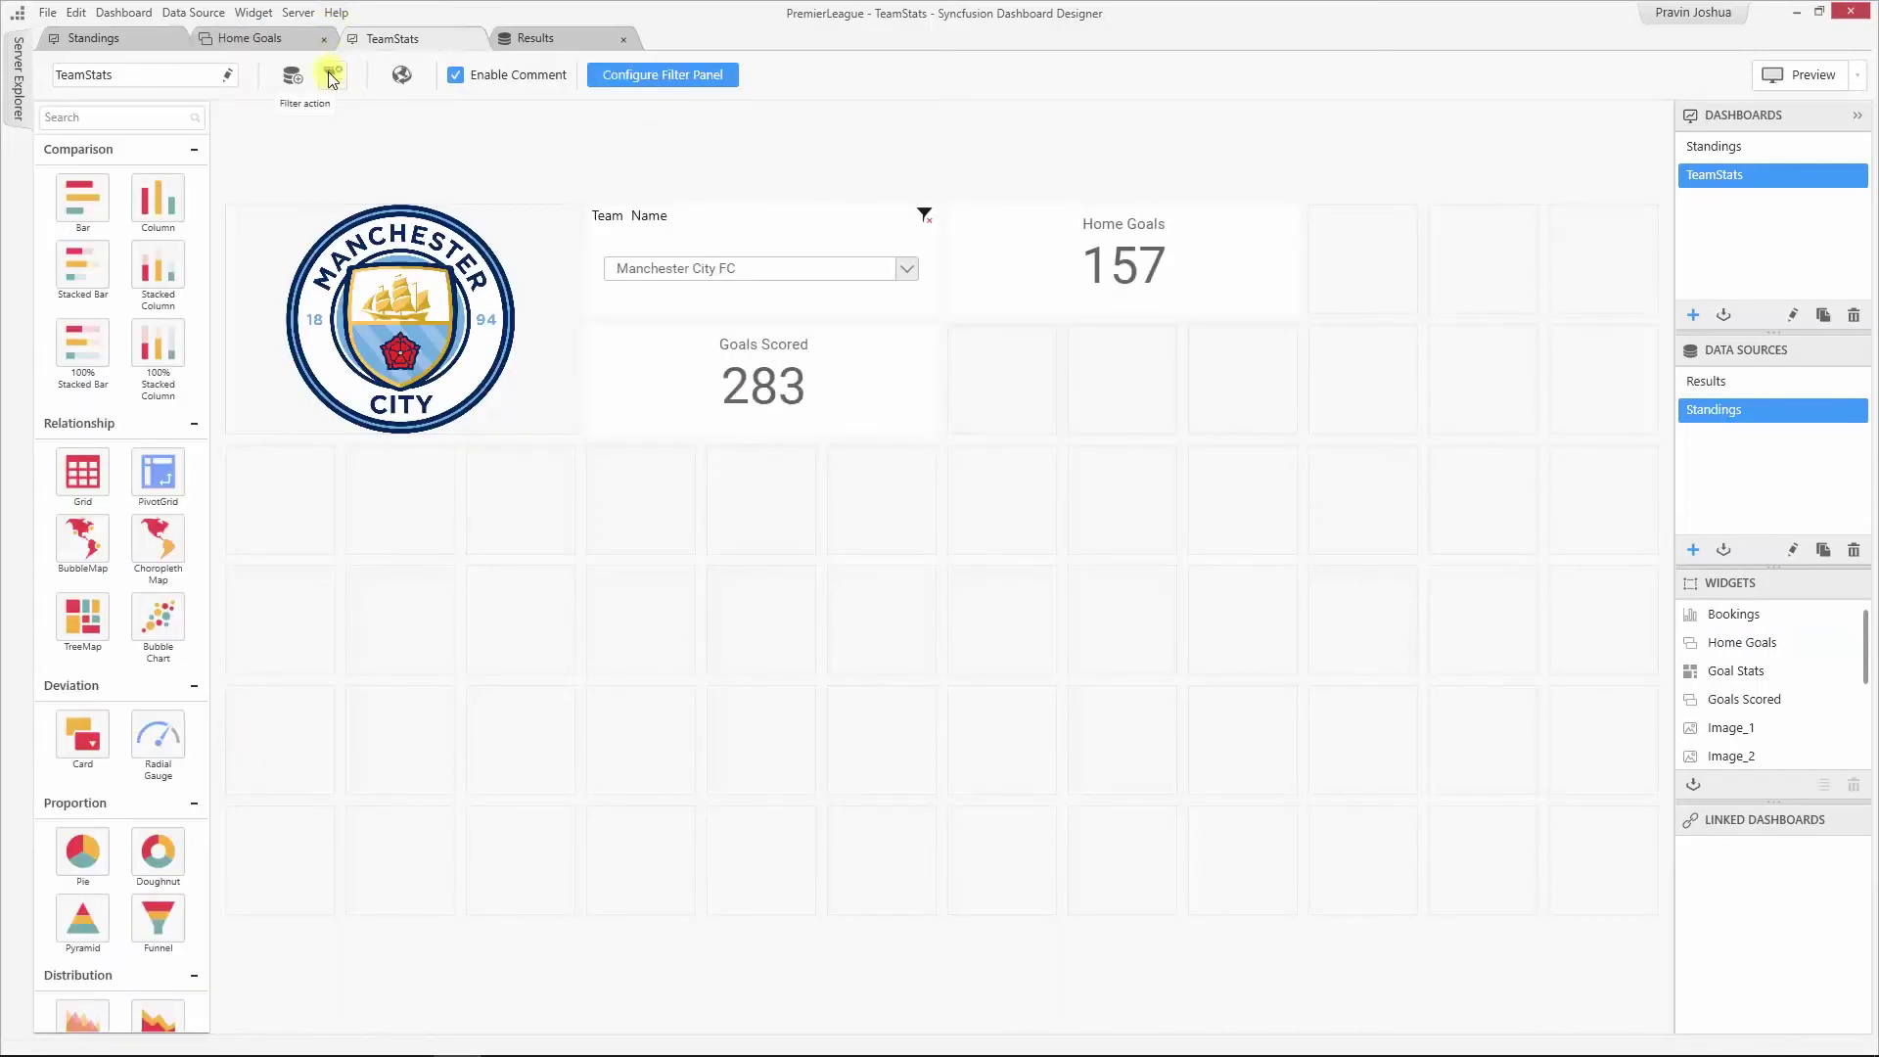
Add a custom column mapping to the Team Name filter profile, linking source column teamName to HomeTeam in the Results data source.
click(332, 78)
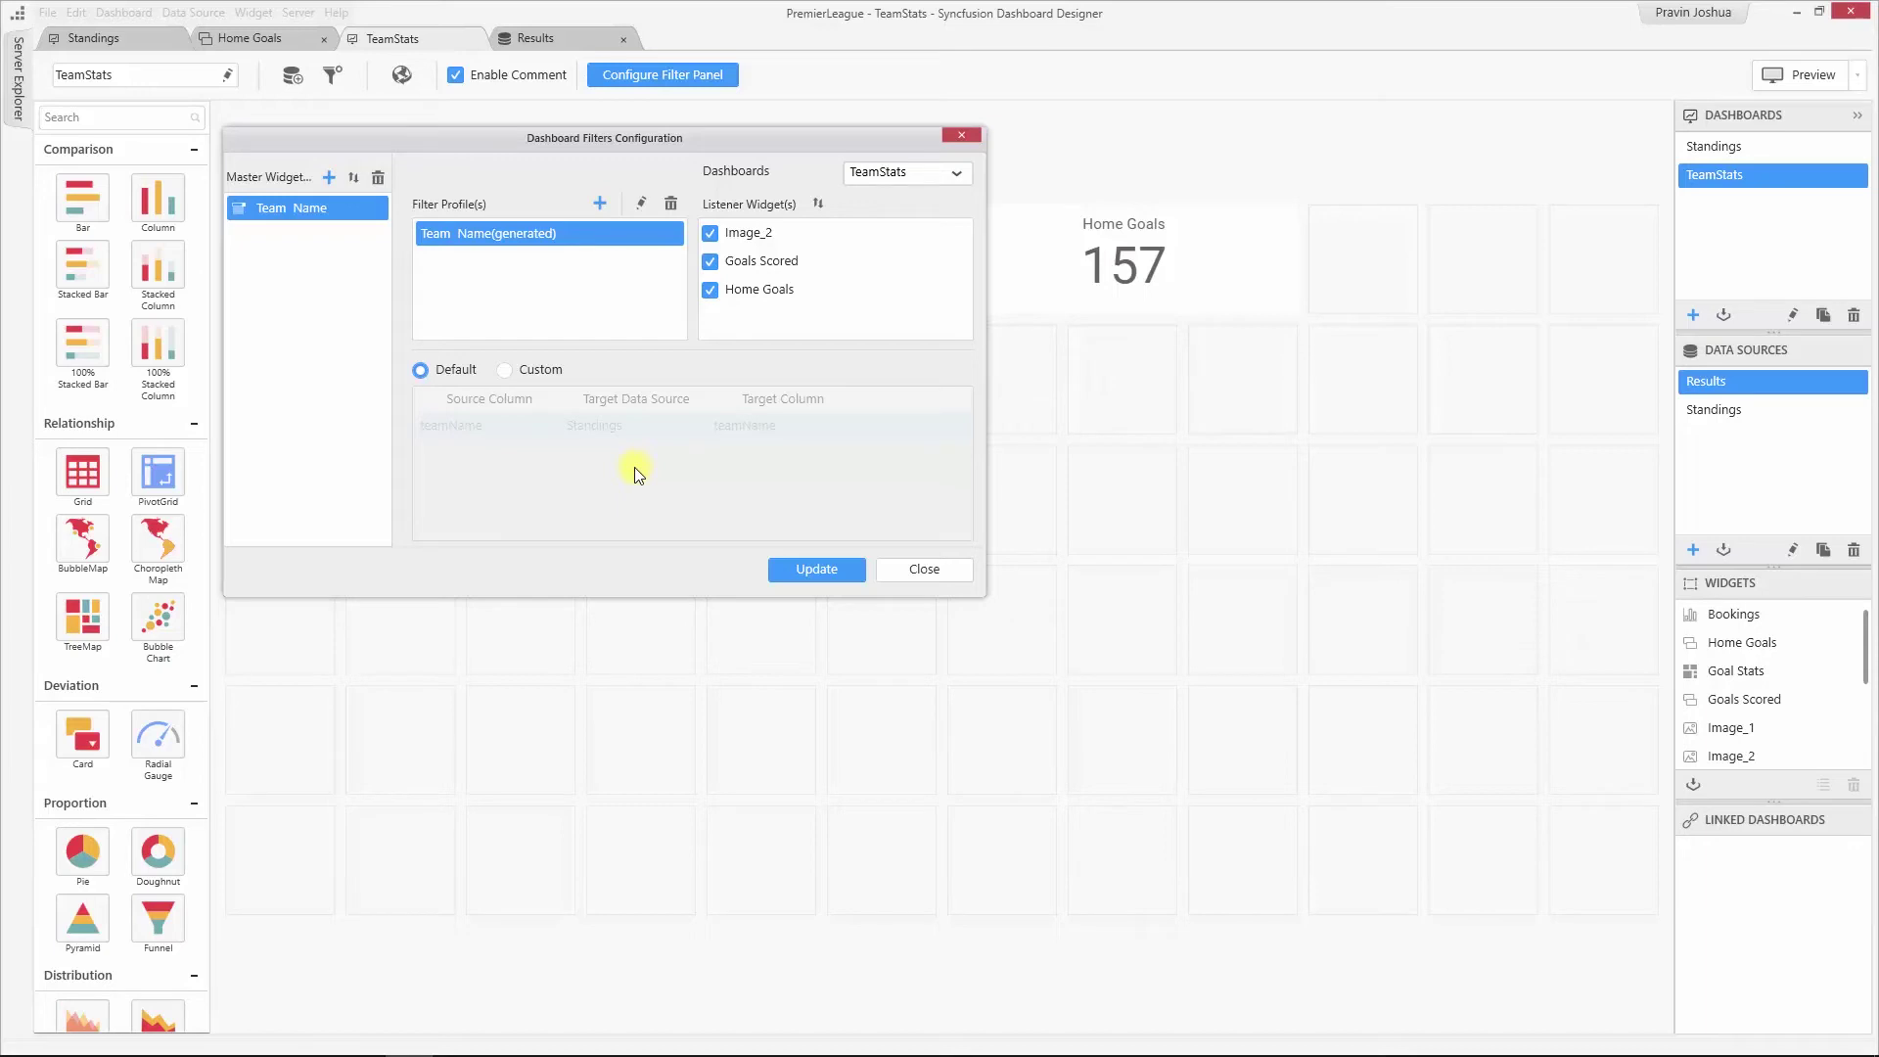
click(506, 371)
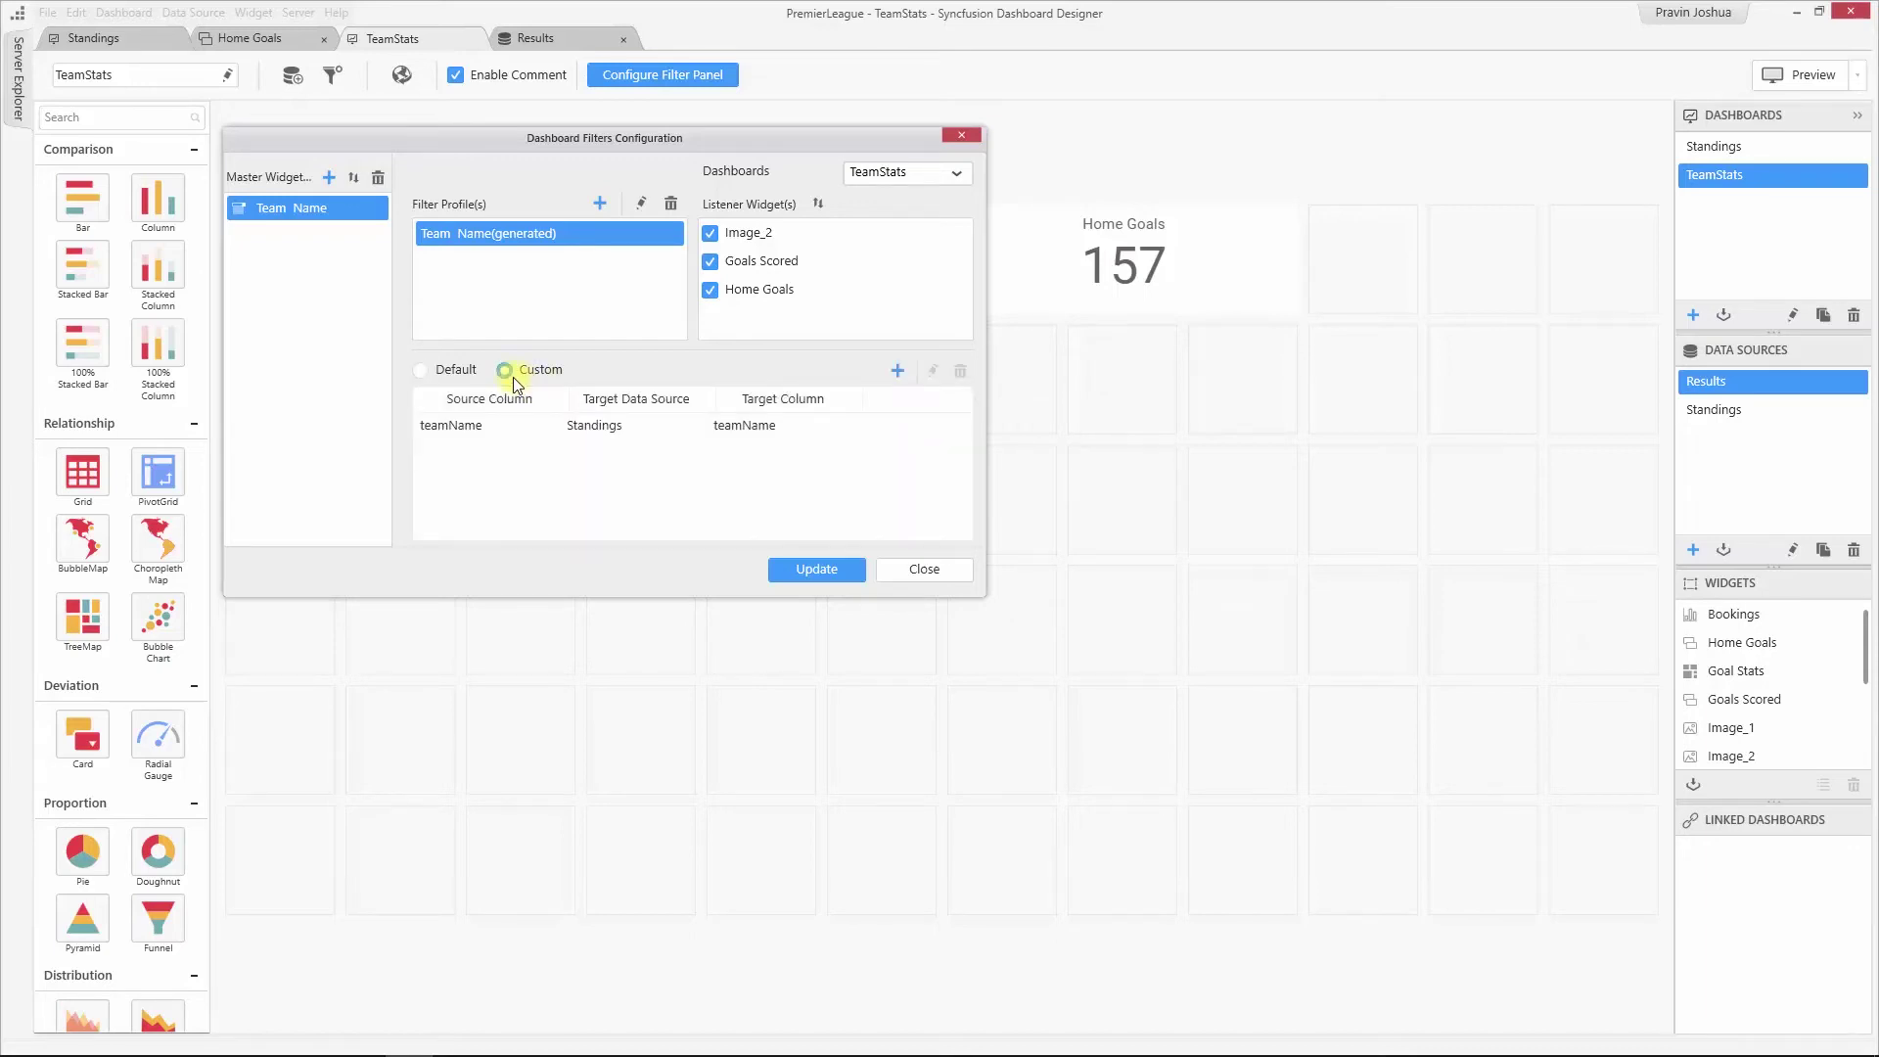
click(895, 372)
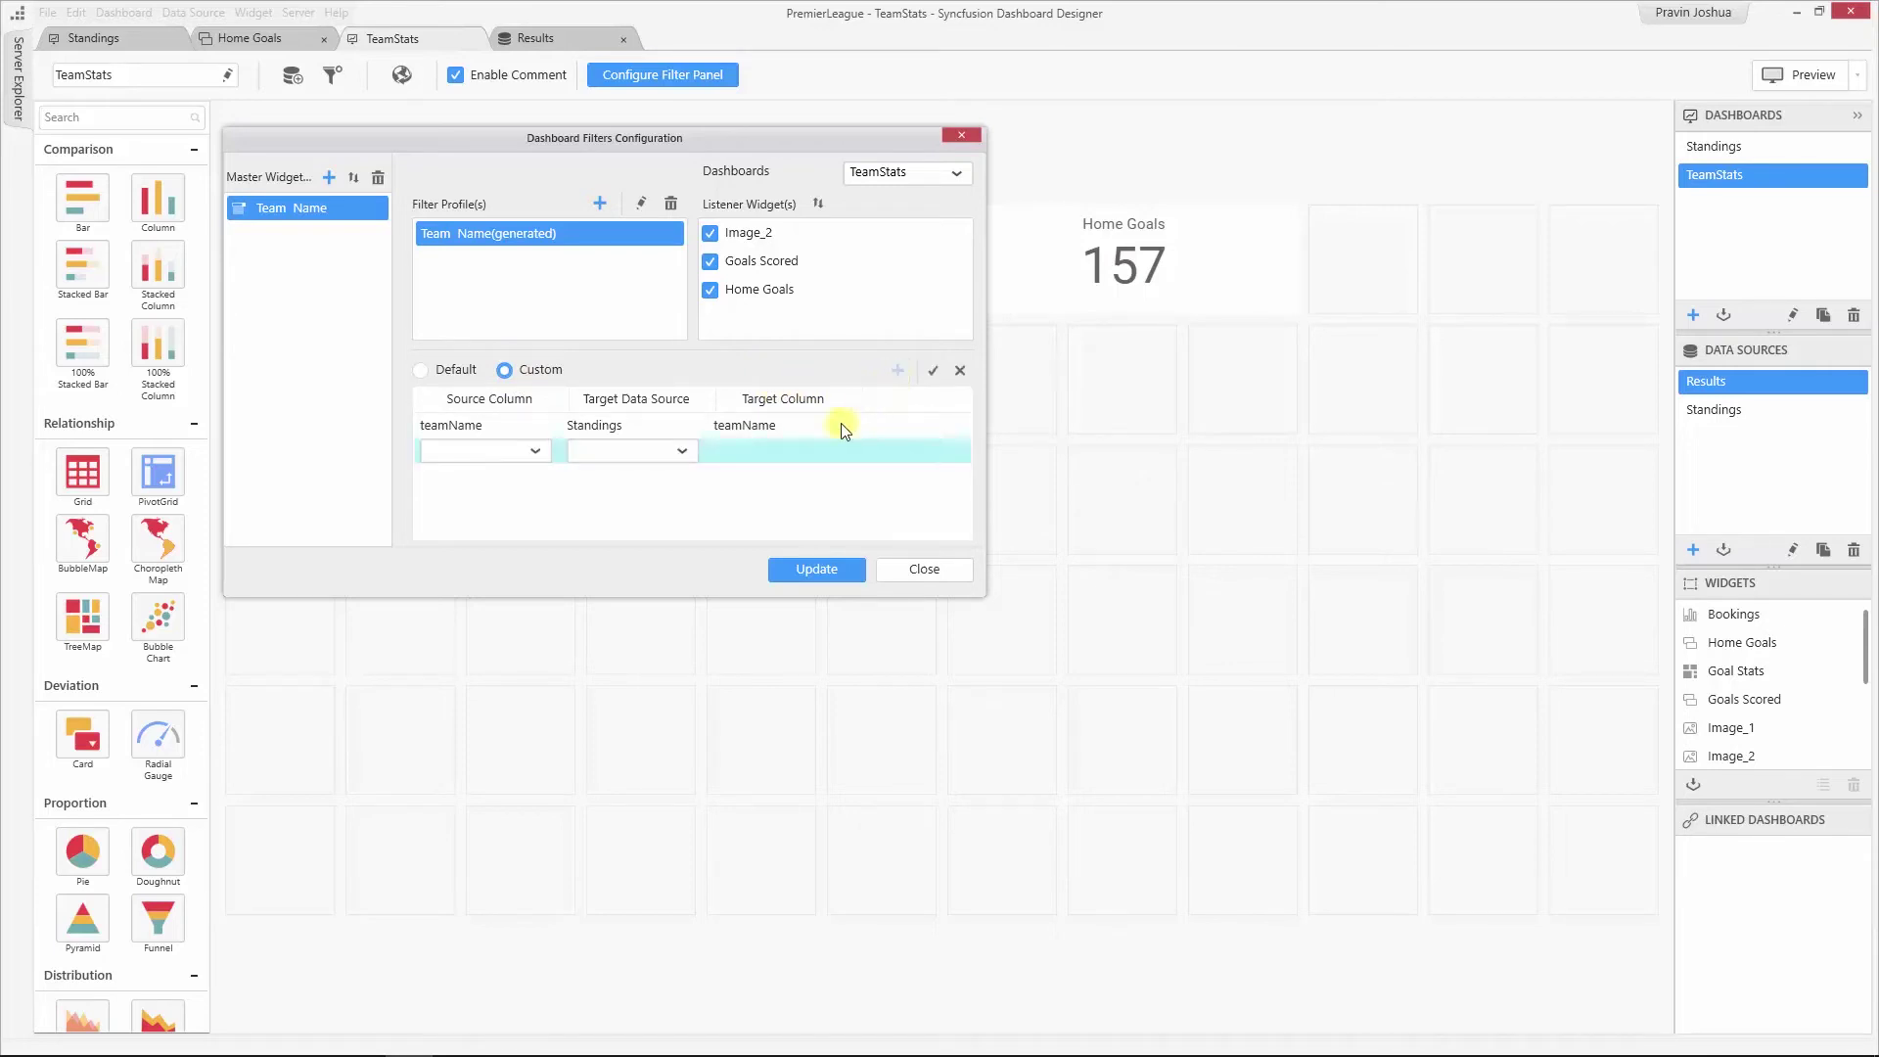
click(537, 453)
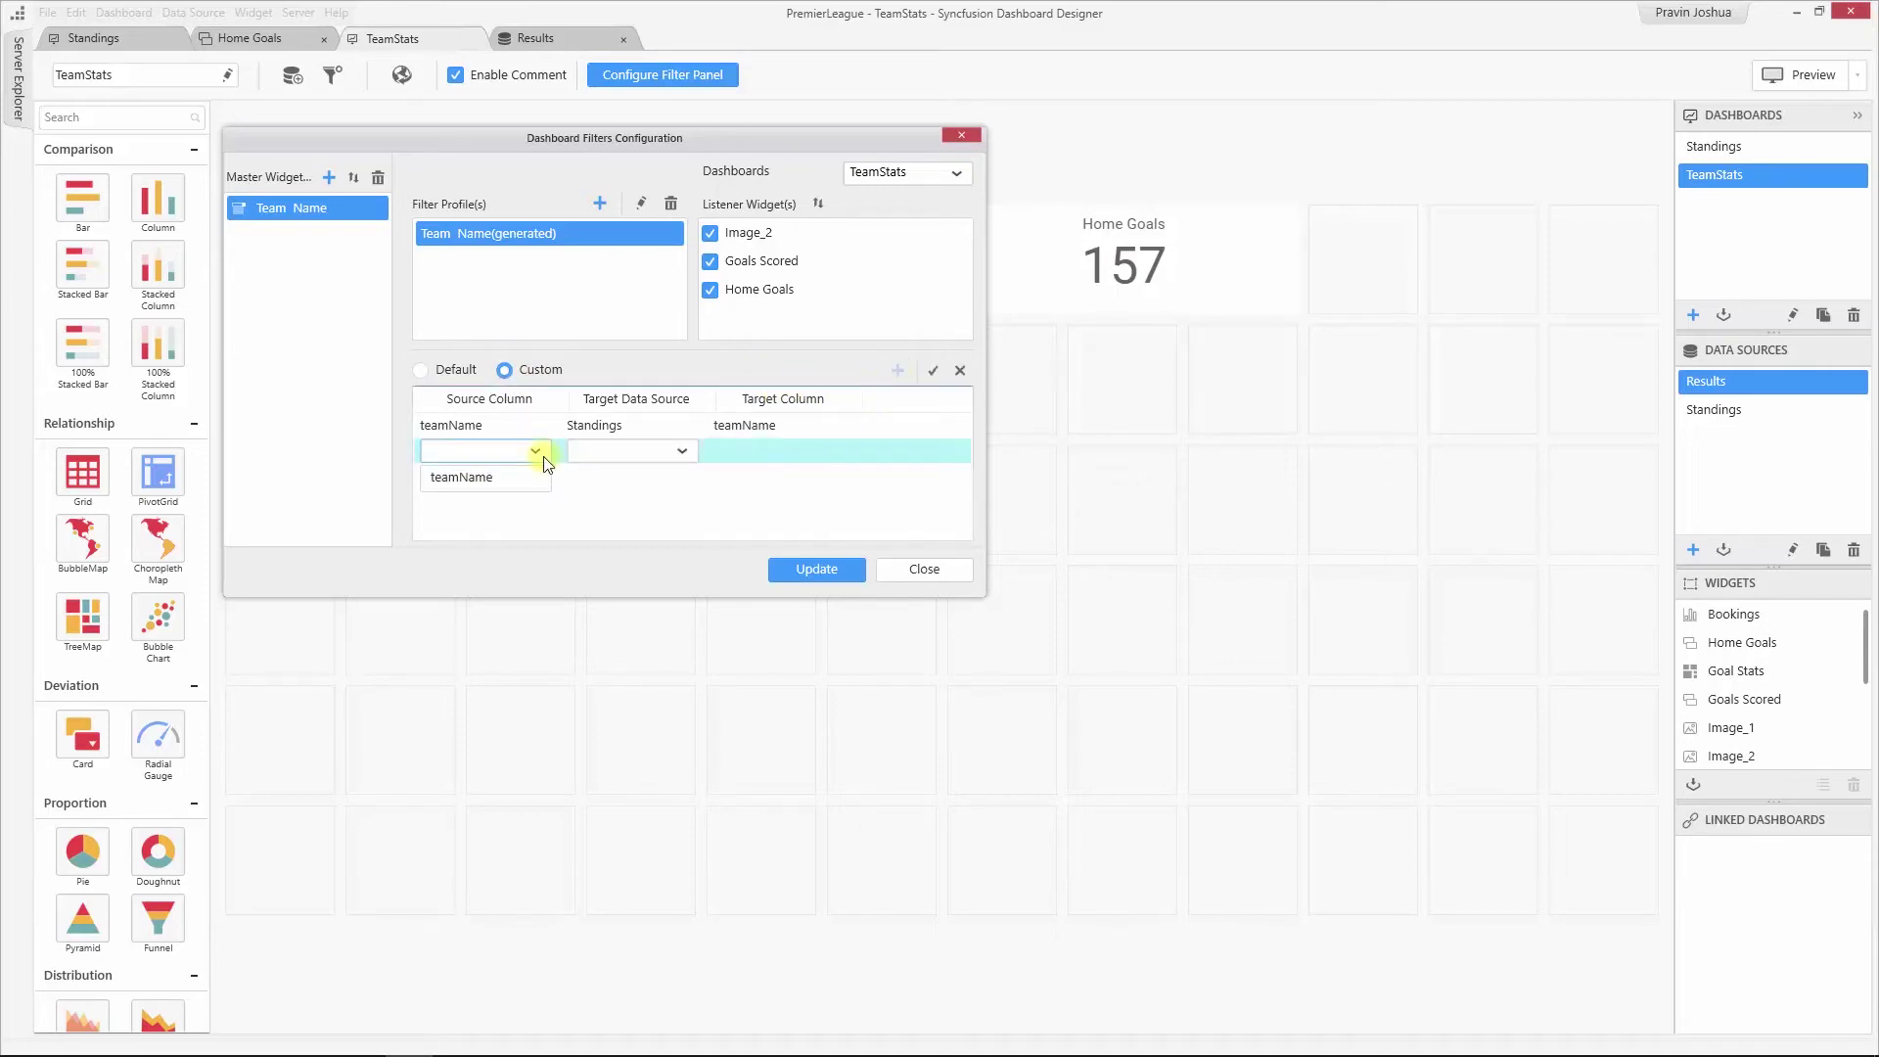
click(499, 480)
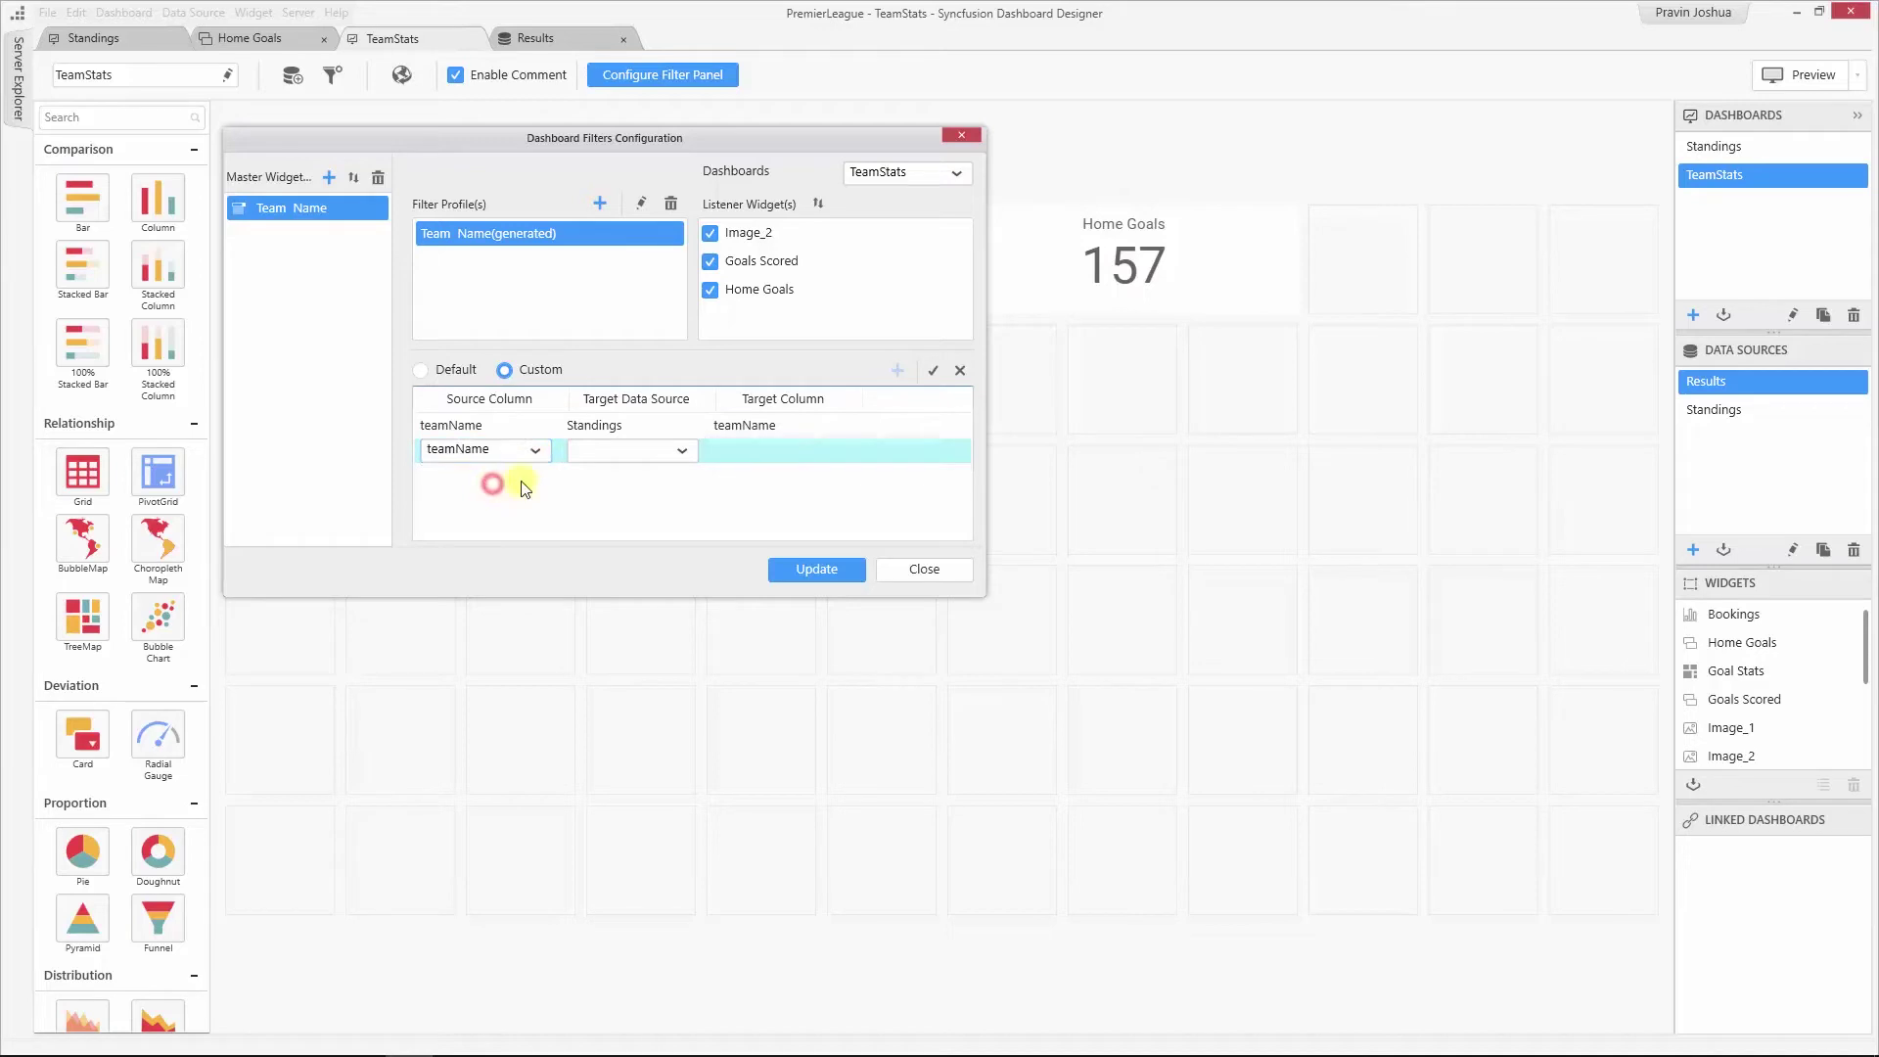
click(685, 453)
click(648, 505)
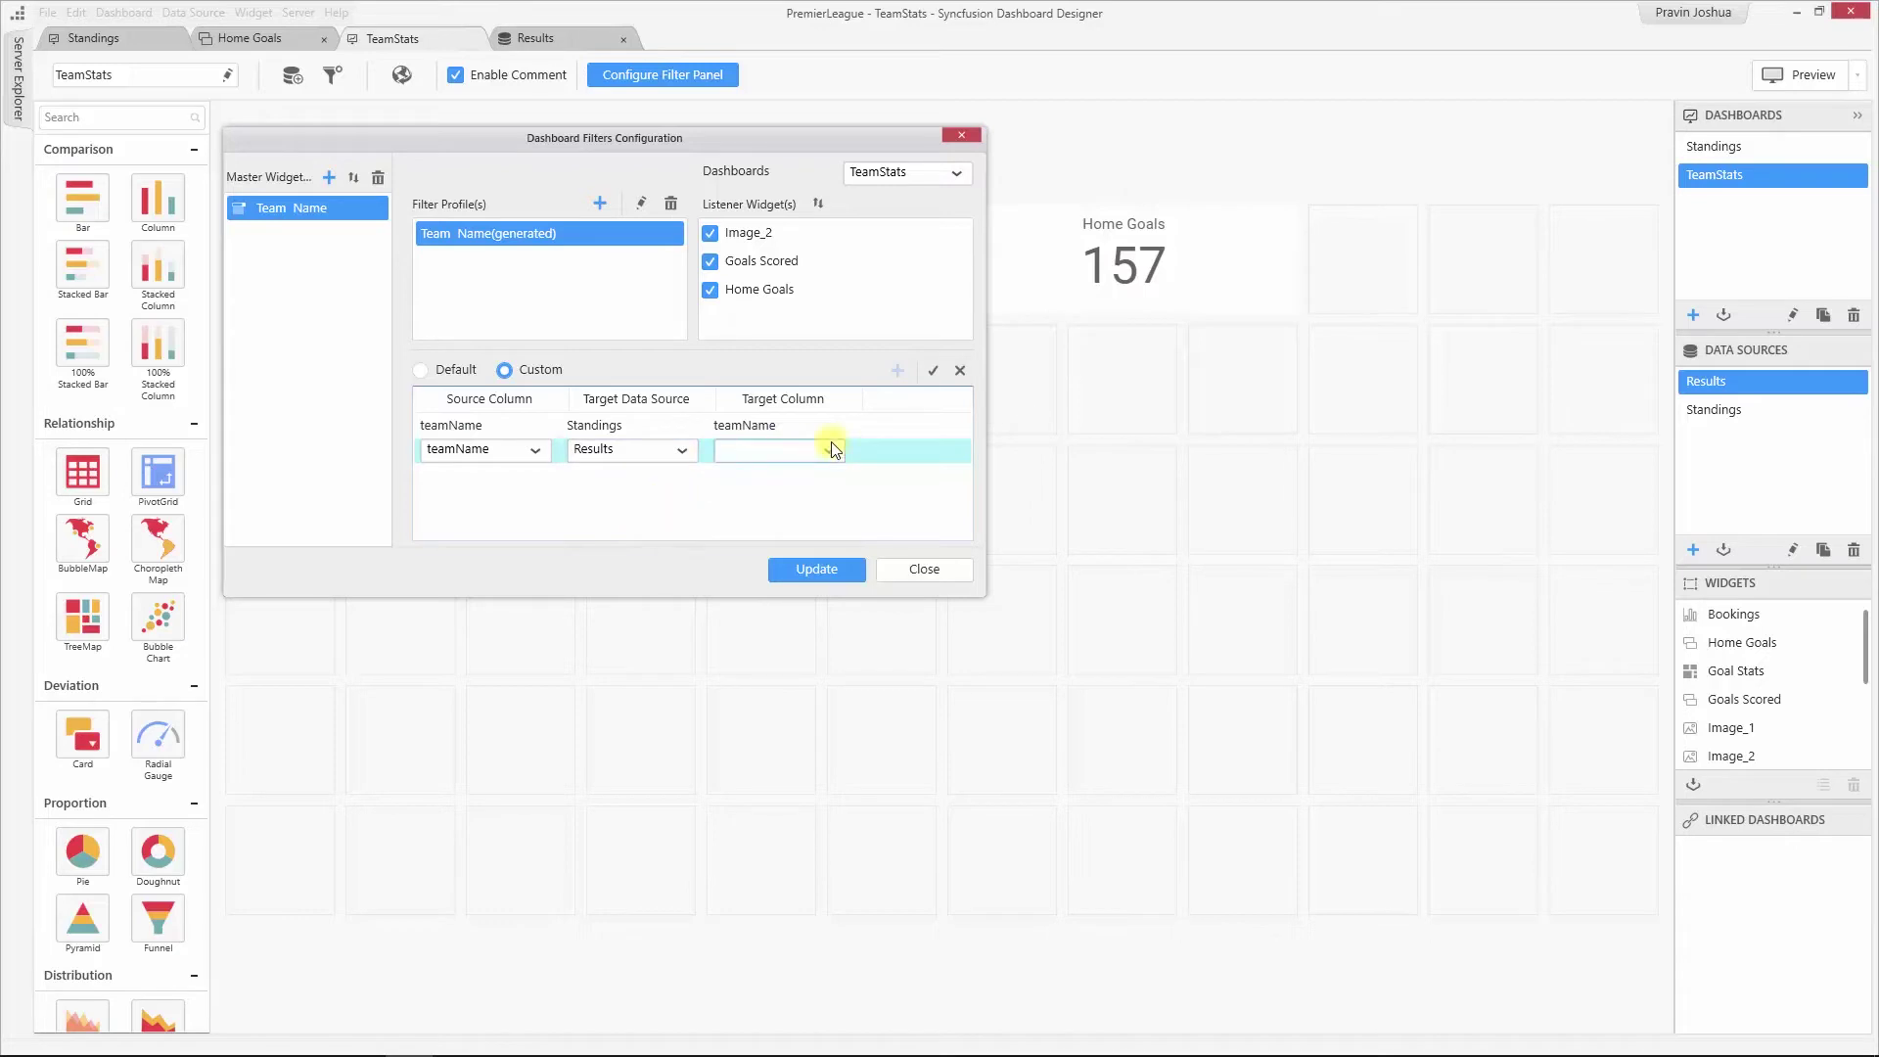
click(828, 451)
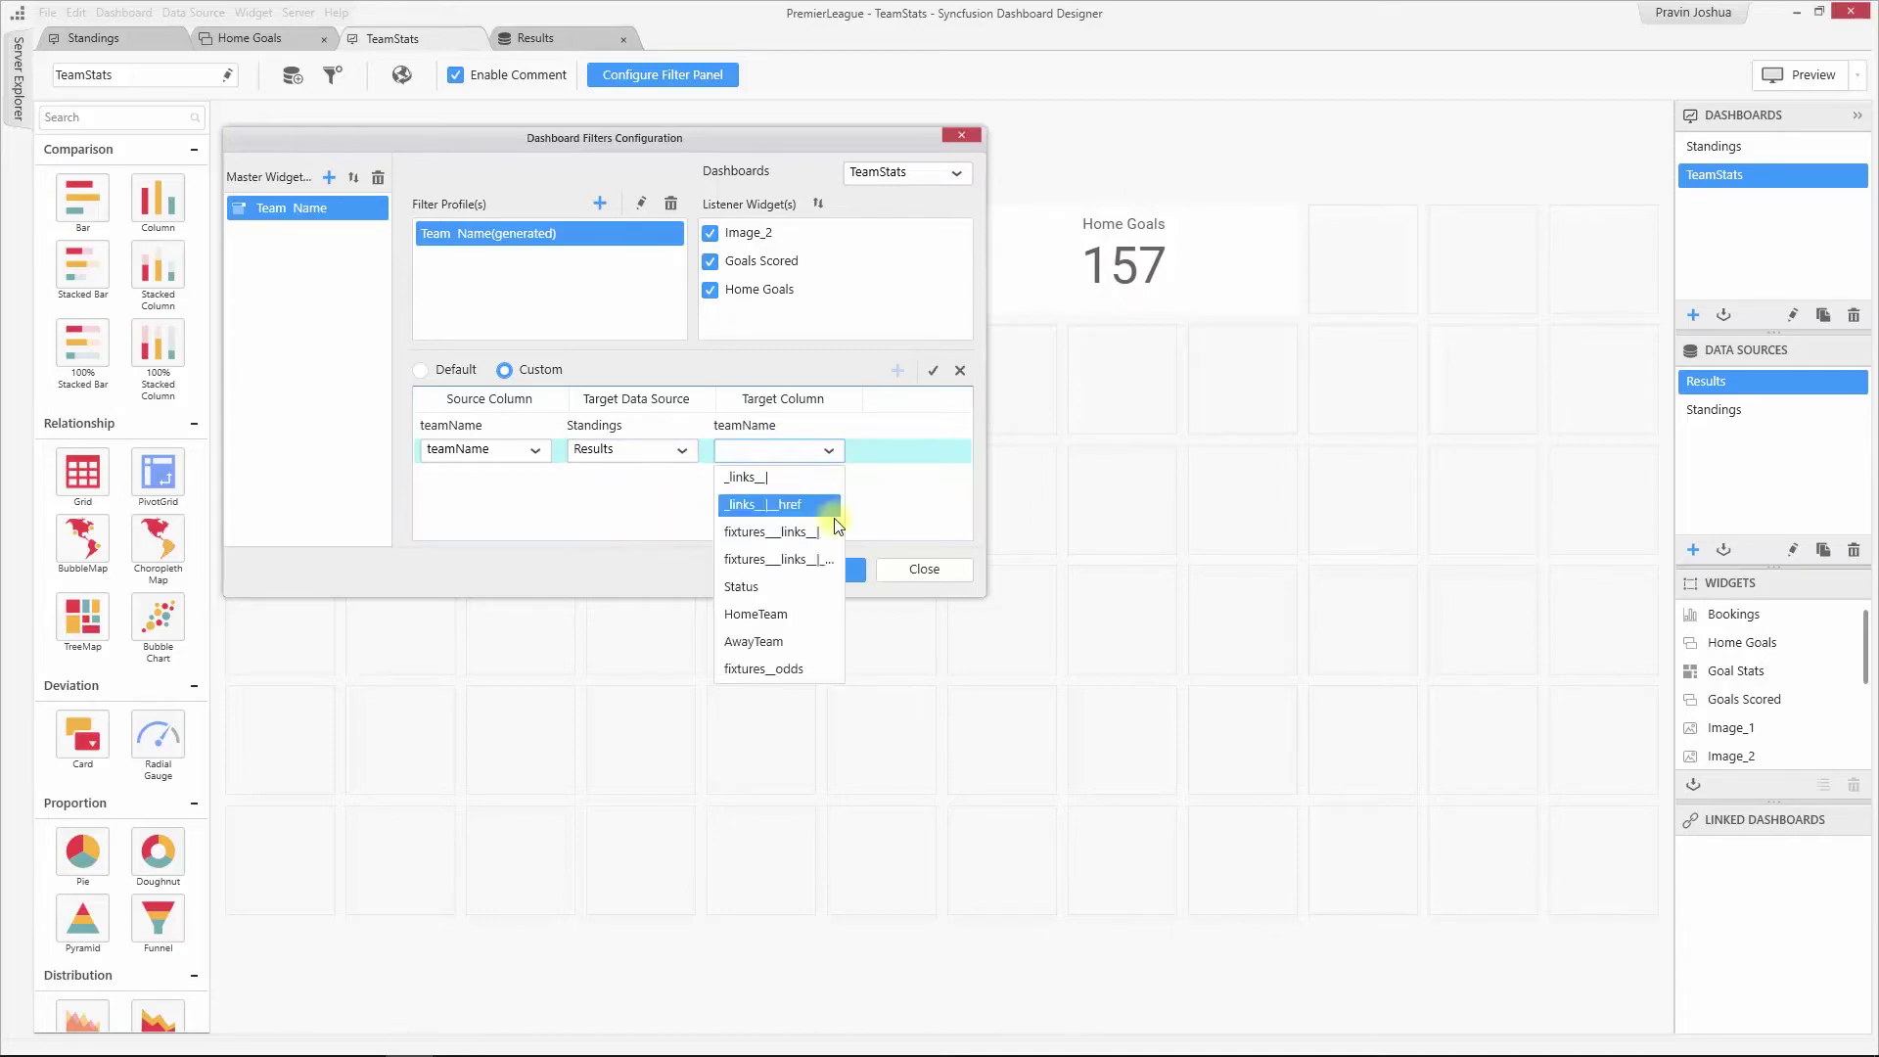
click(832, 614)
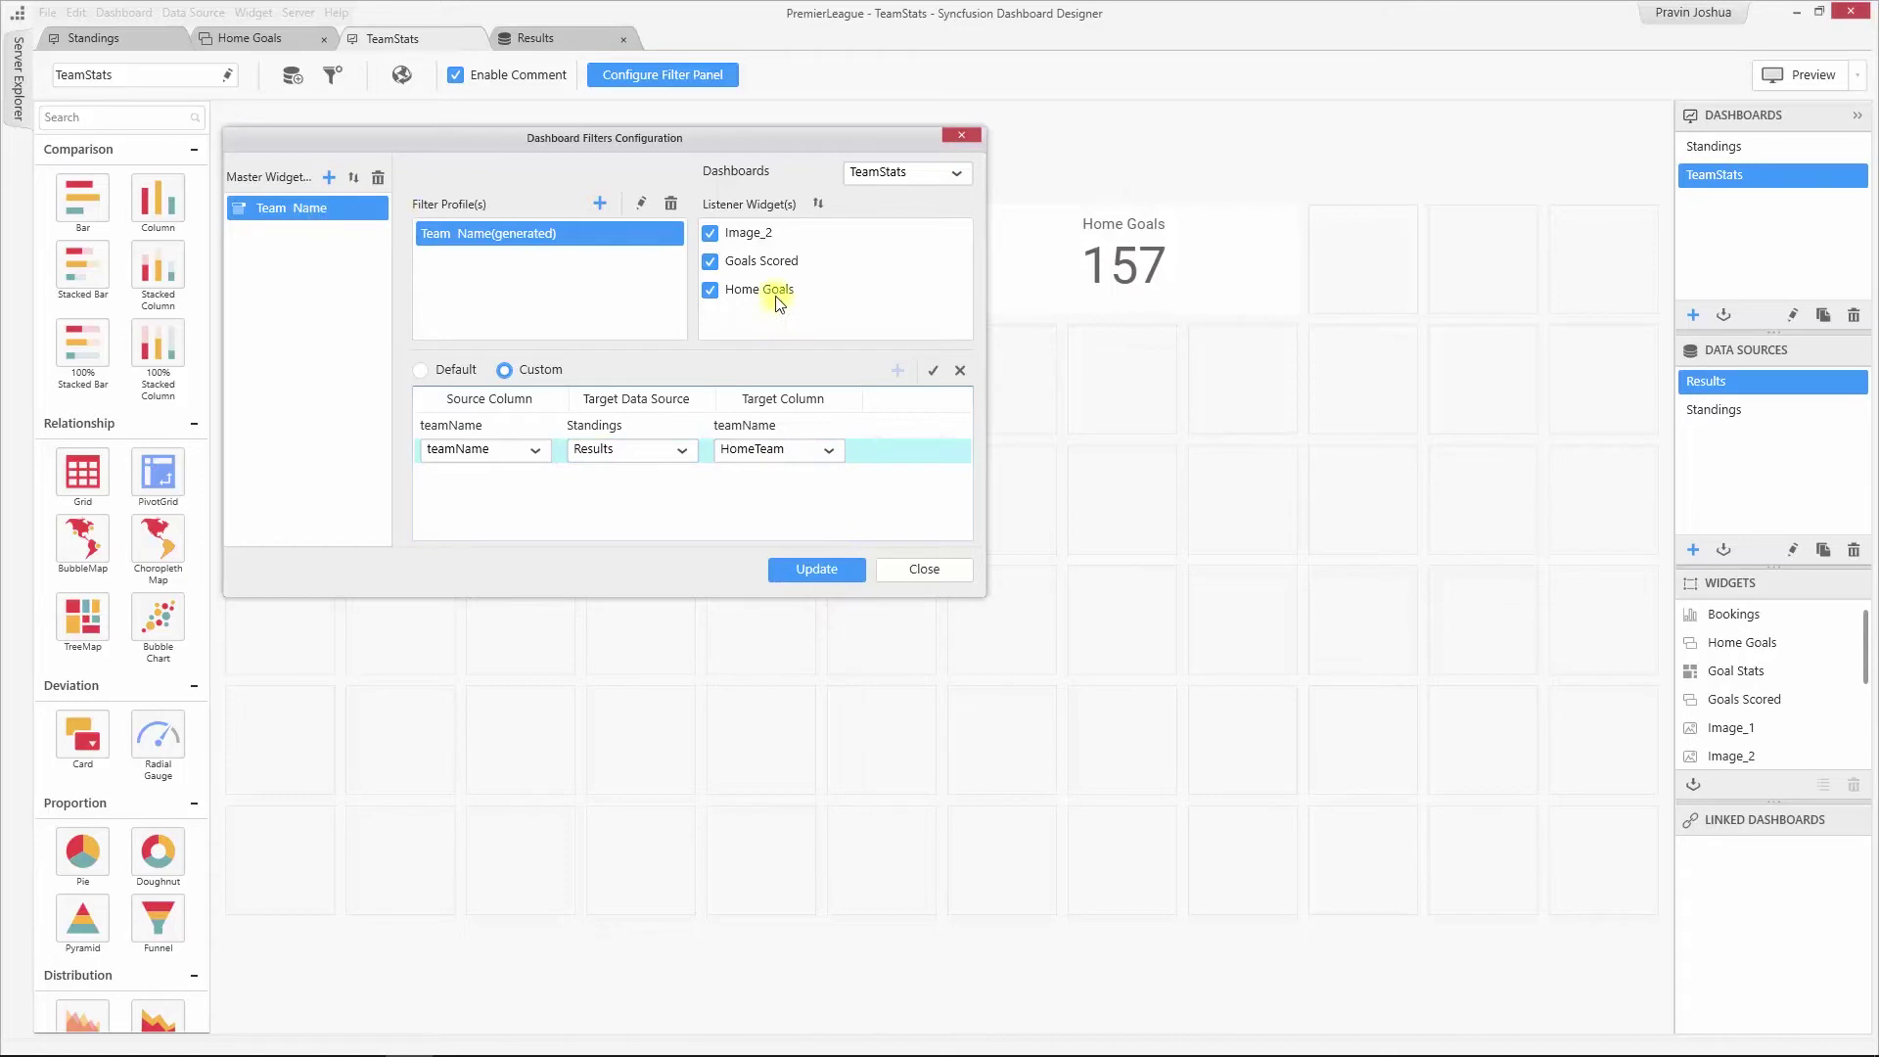
click(931, 370)
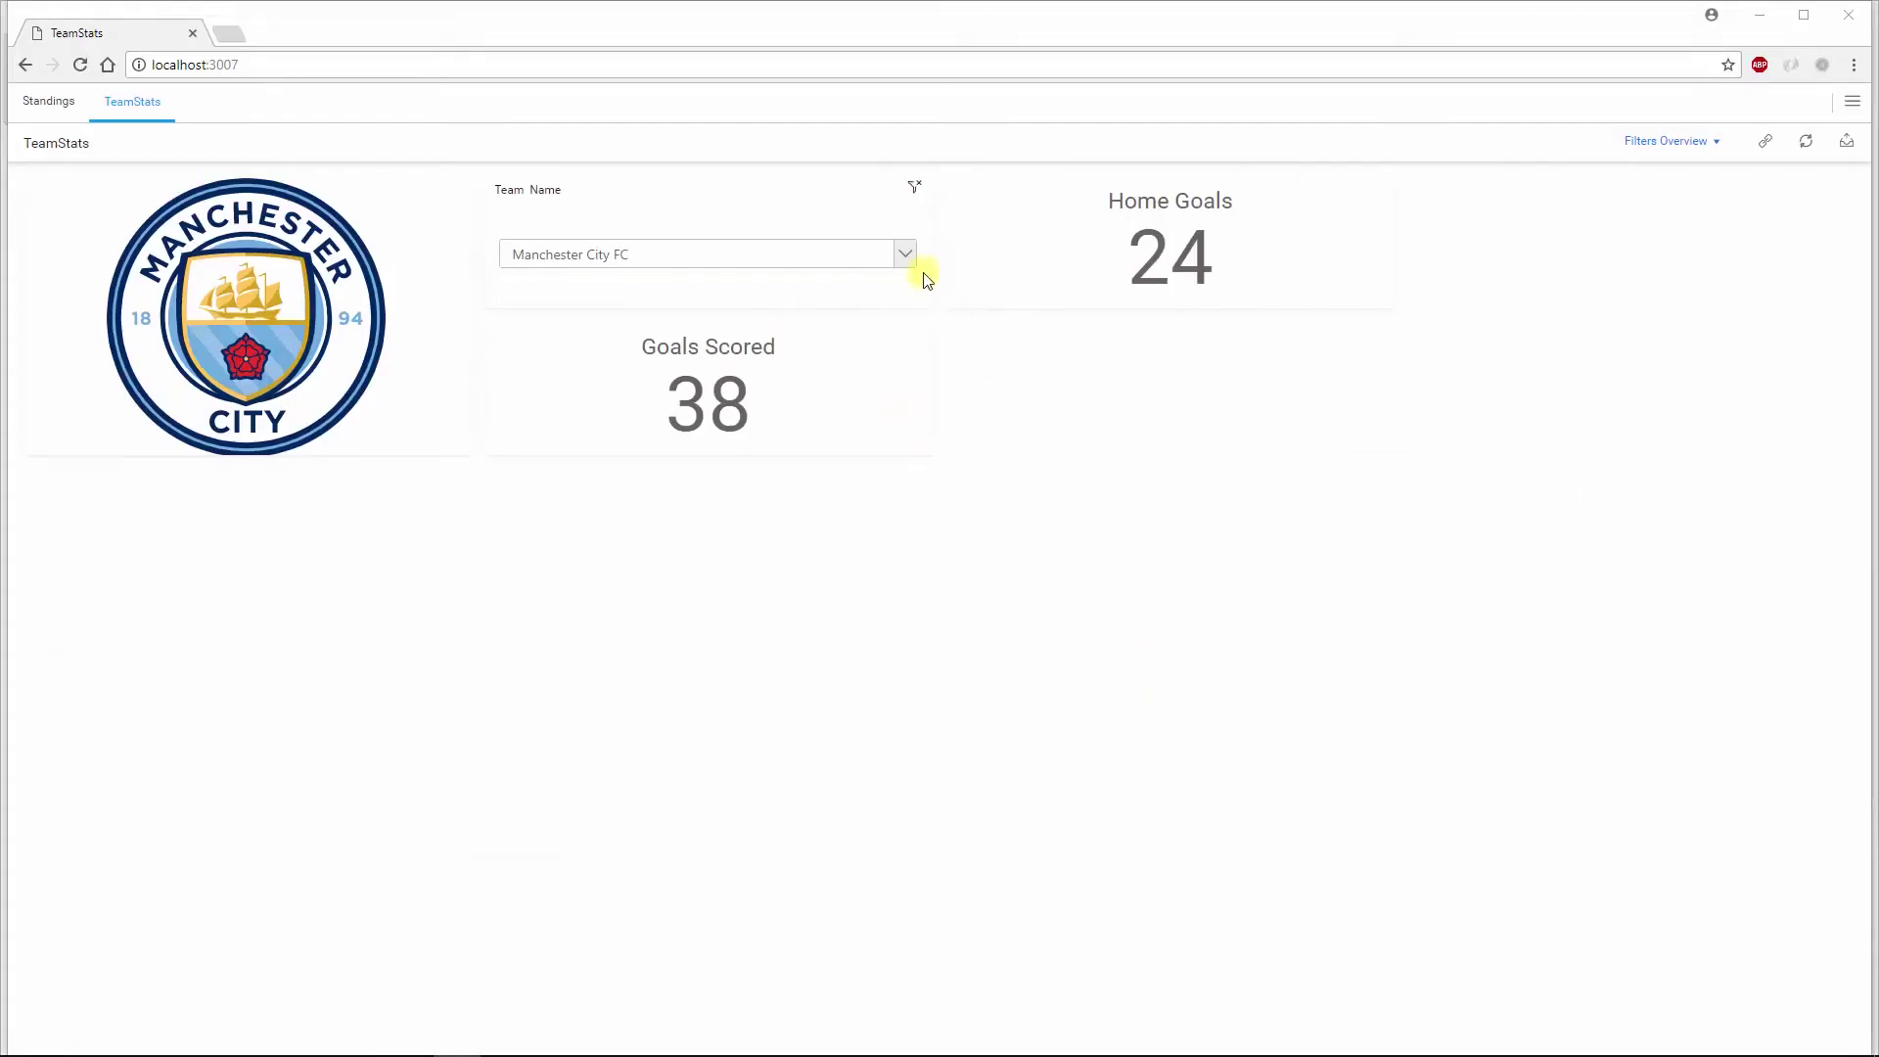
Preview the TeamStats dashboard and test the Team Name filter by choosing a team from its list.
click(906, 256)
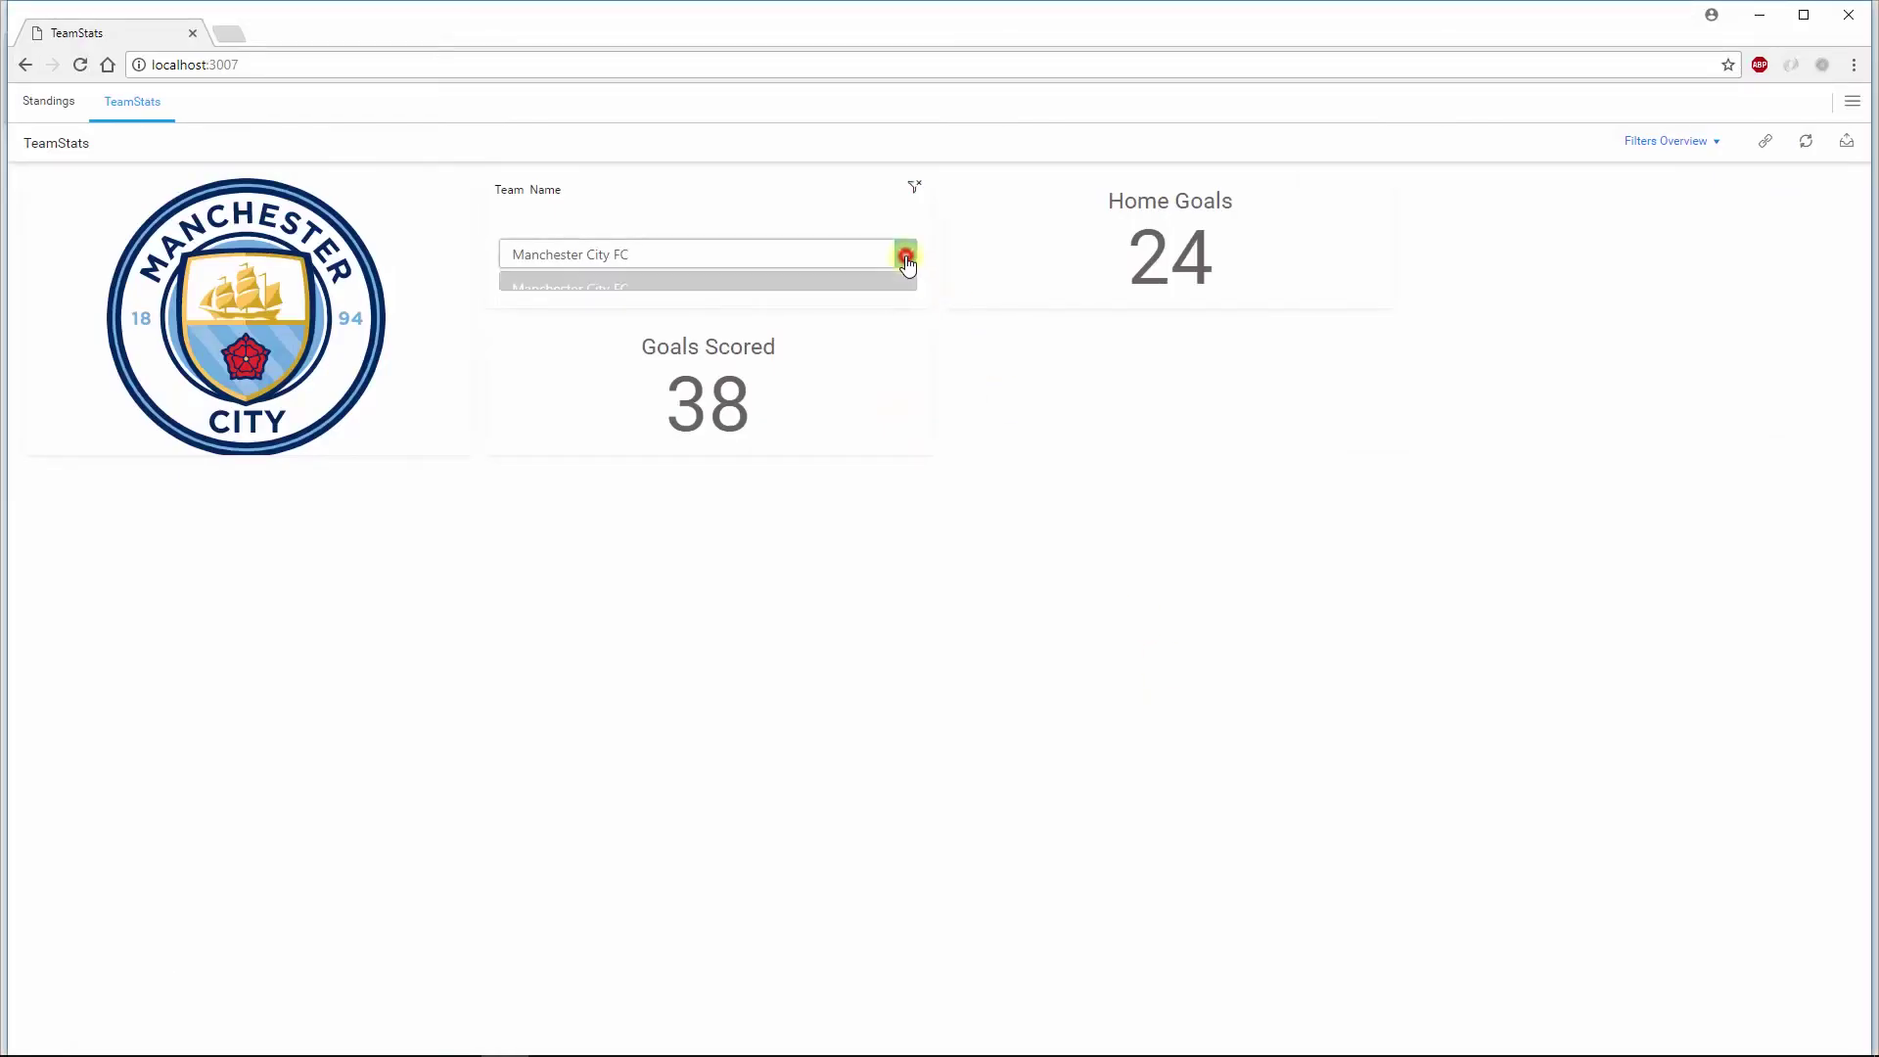
click(851, 316)
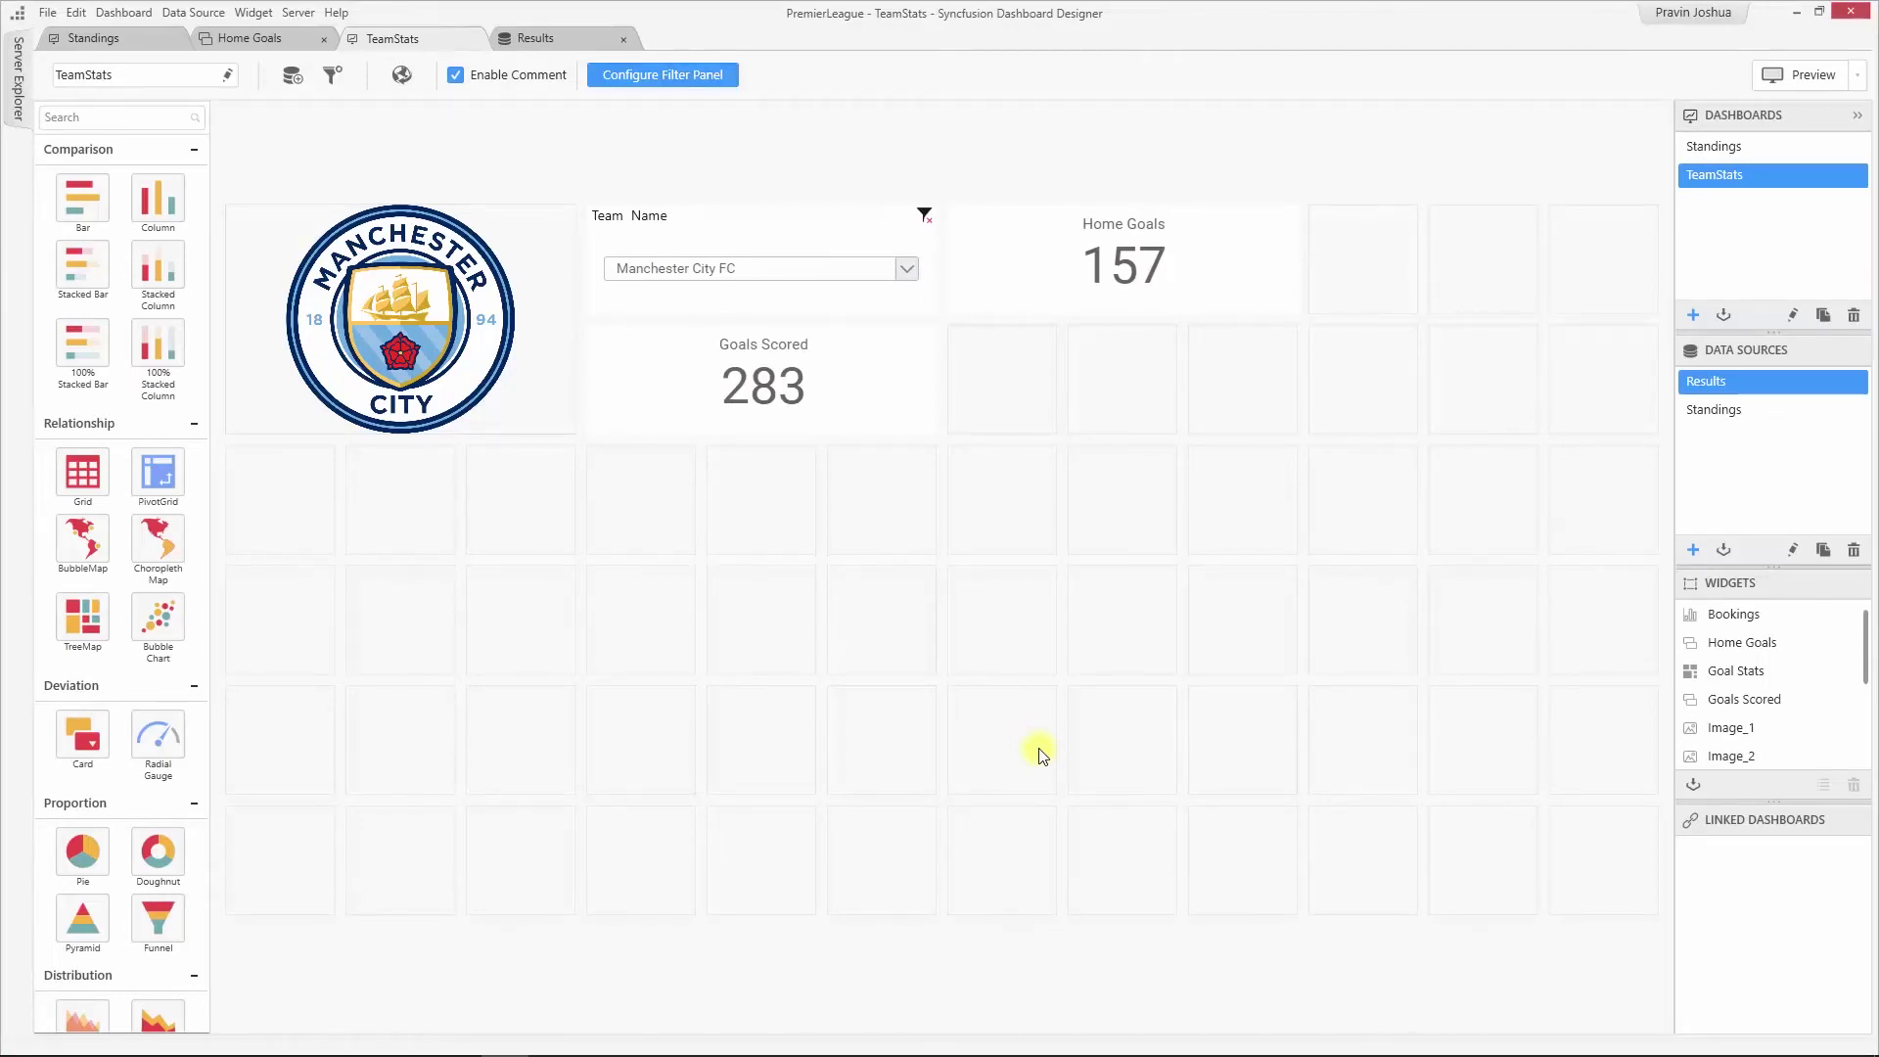
Add a Card widget below Home Goals and filter the Results data preview so that AwayTeam includes only Manchester City FC.
drag(85, 724, 983, 408)
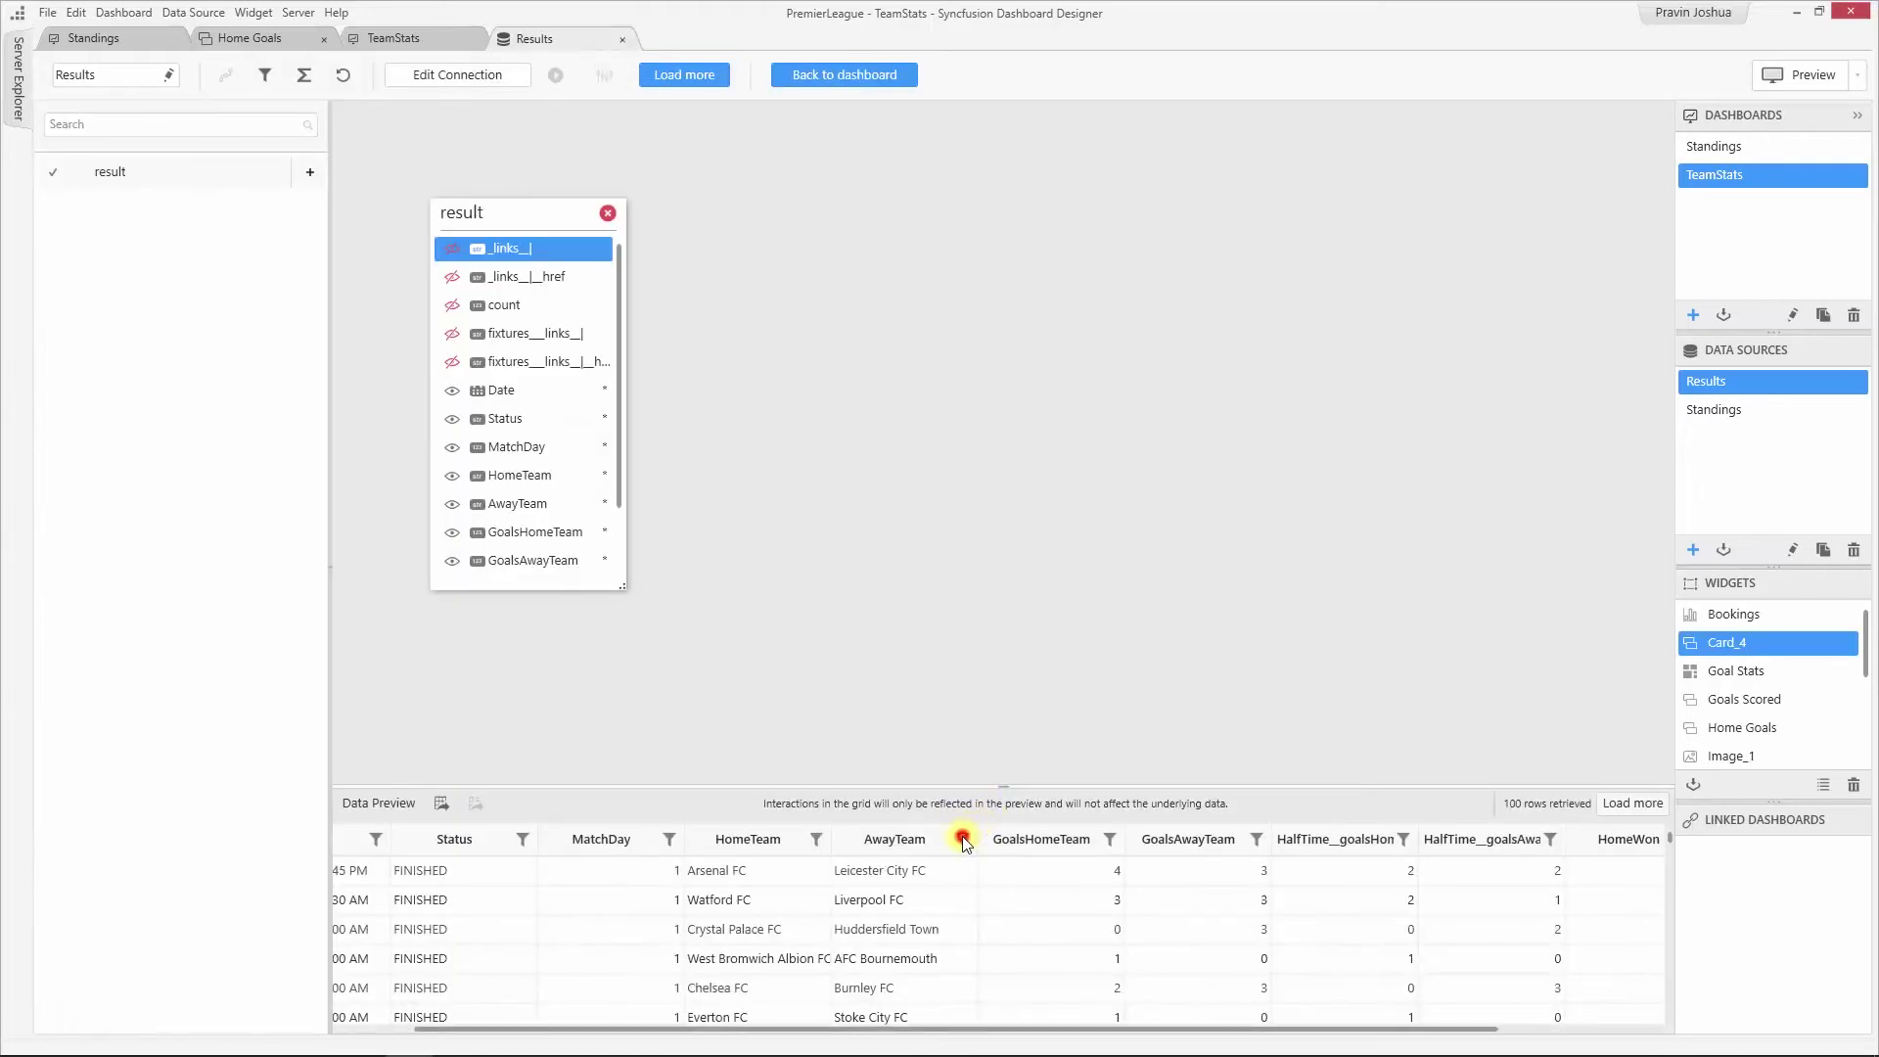
click(963, 839)
click(1023, 582)
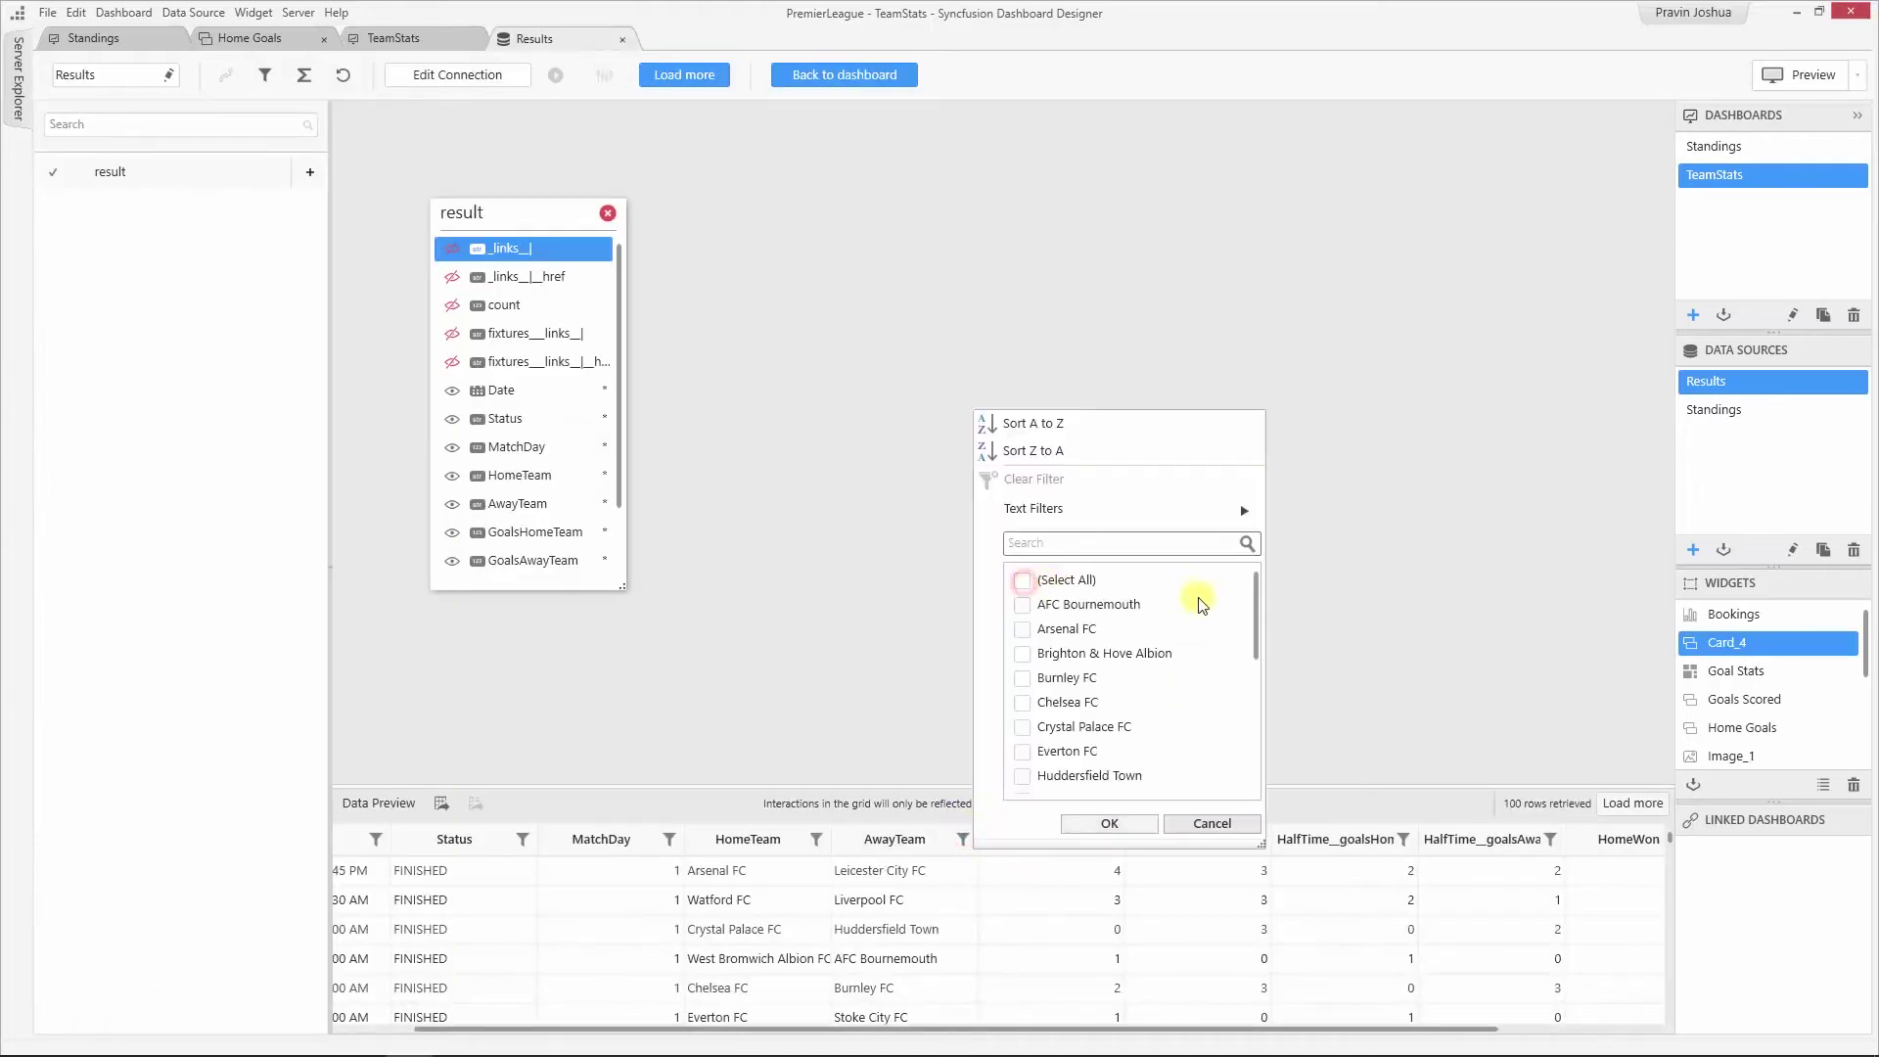
drag(1256, 642, 1259, 725)
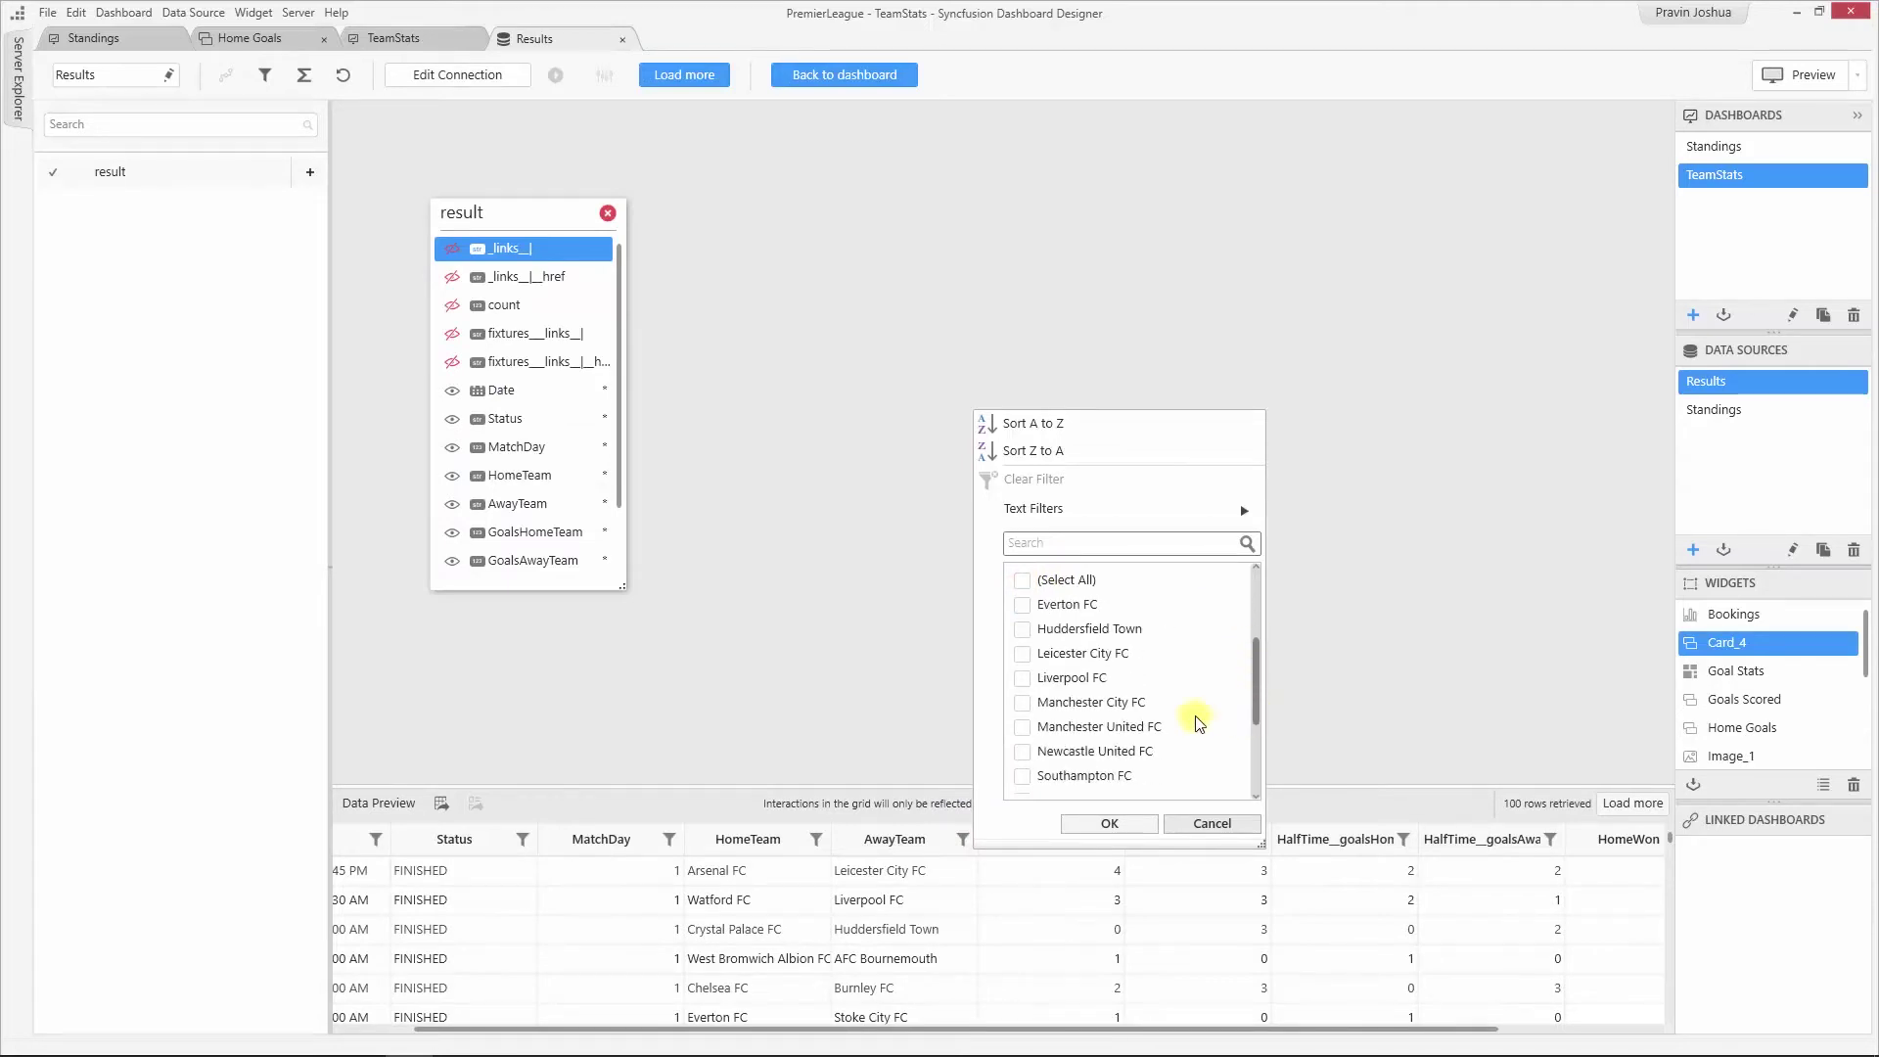
click(1086, 714)
click(1109, 823)
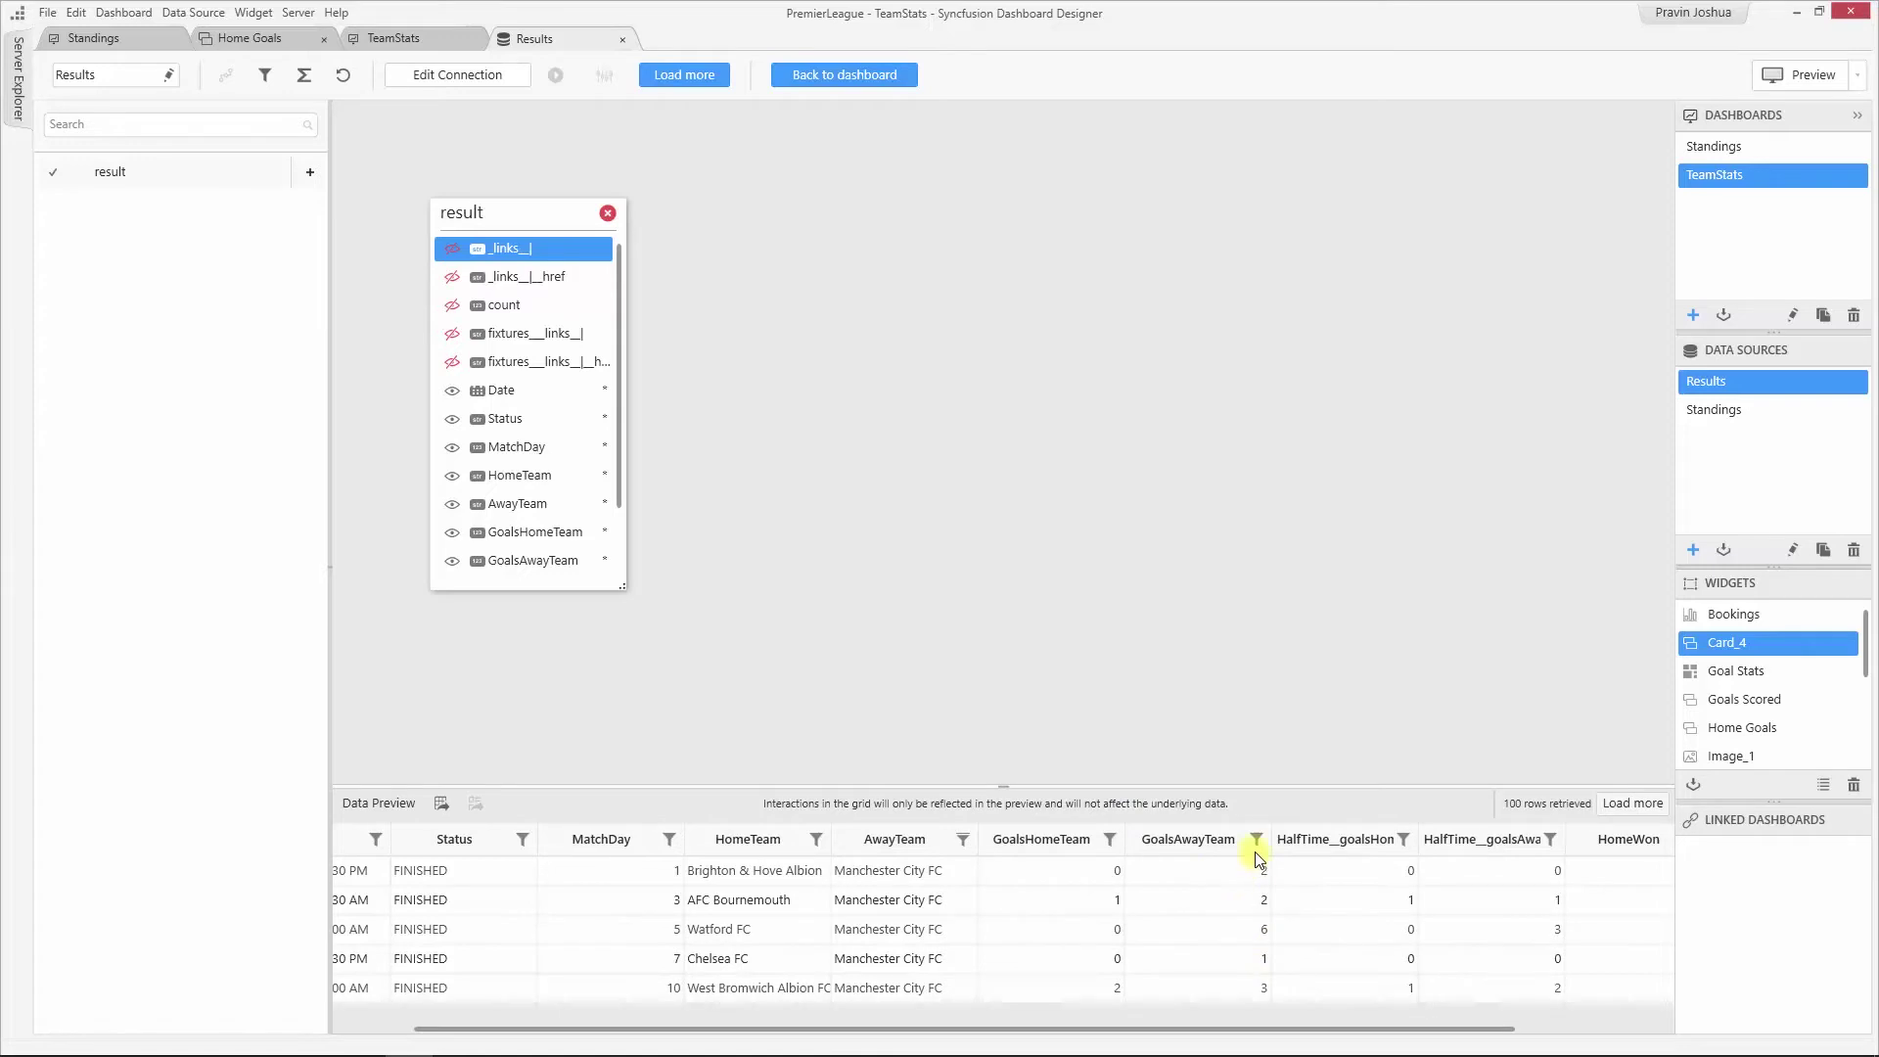
Assign GoalsAwayTeam as the actual value of the new card below Home Goals and open the card's properties.
click(1297, 324)
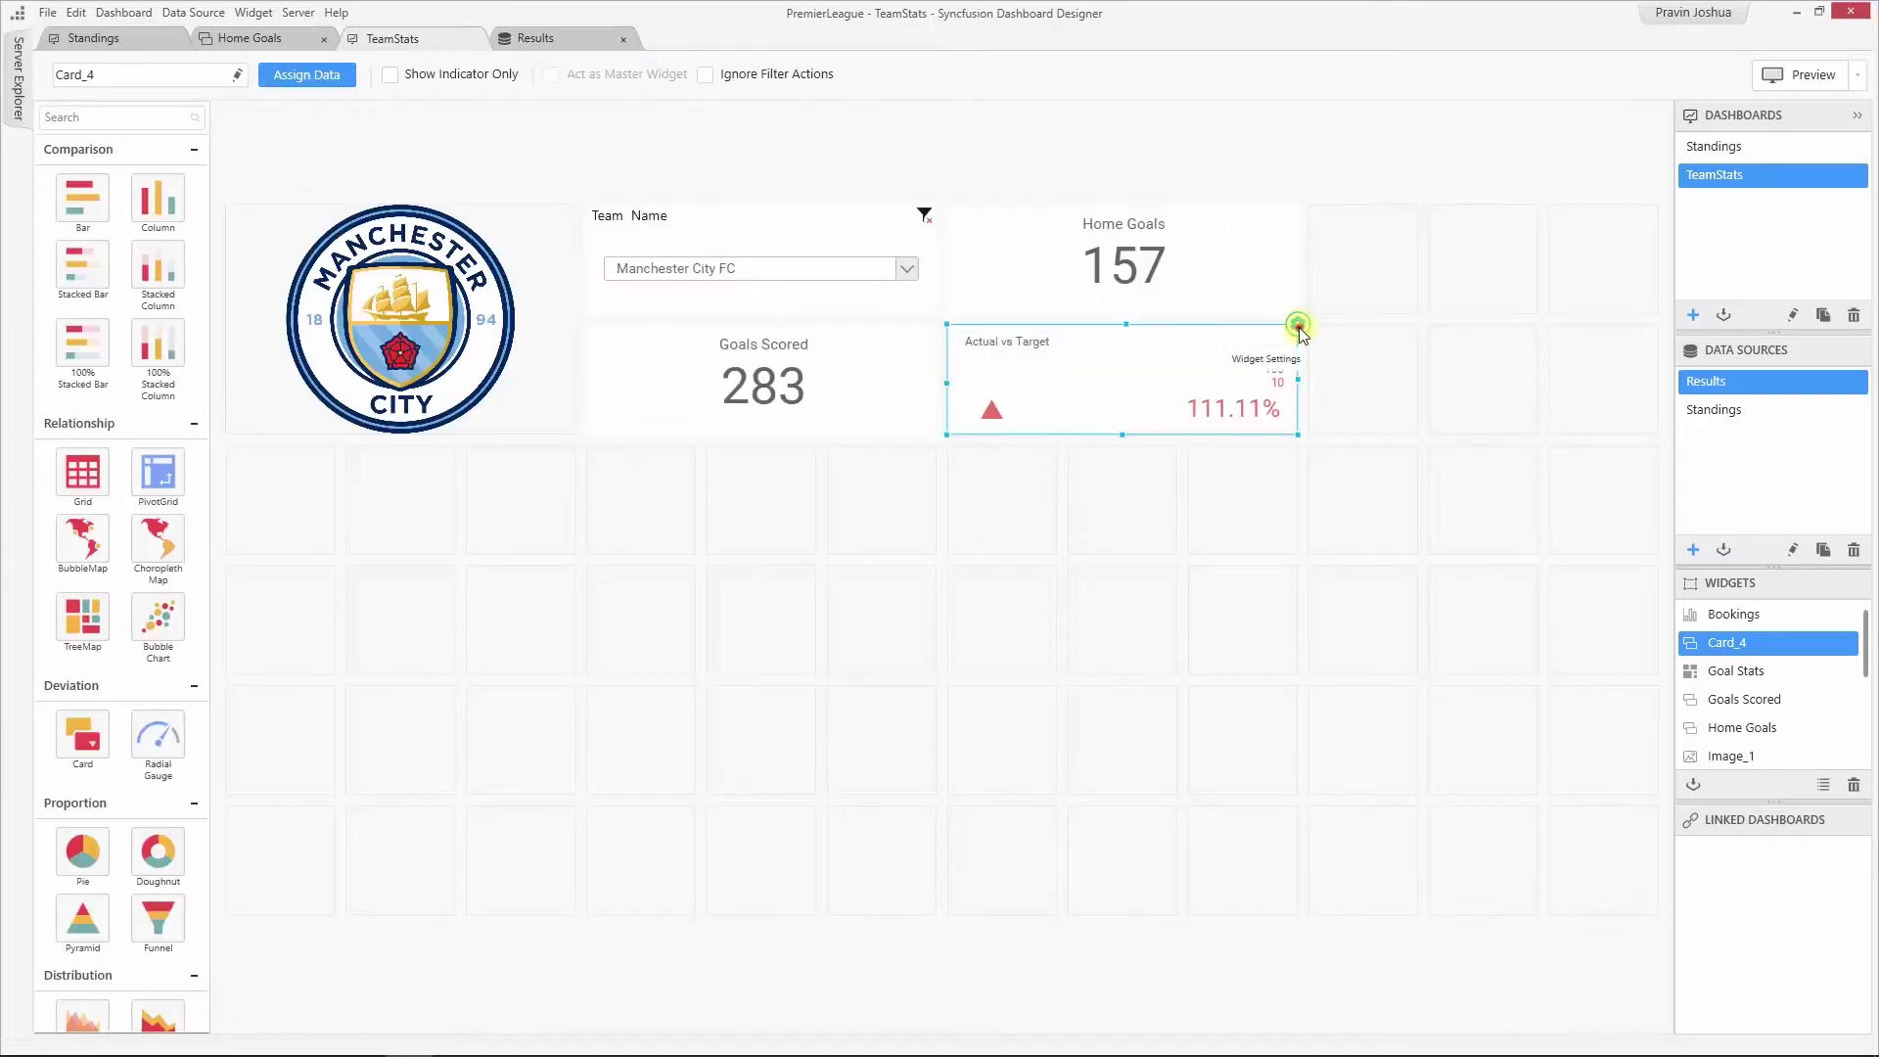
click(1298, 325)
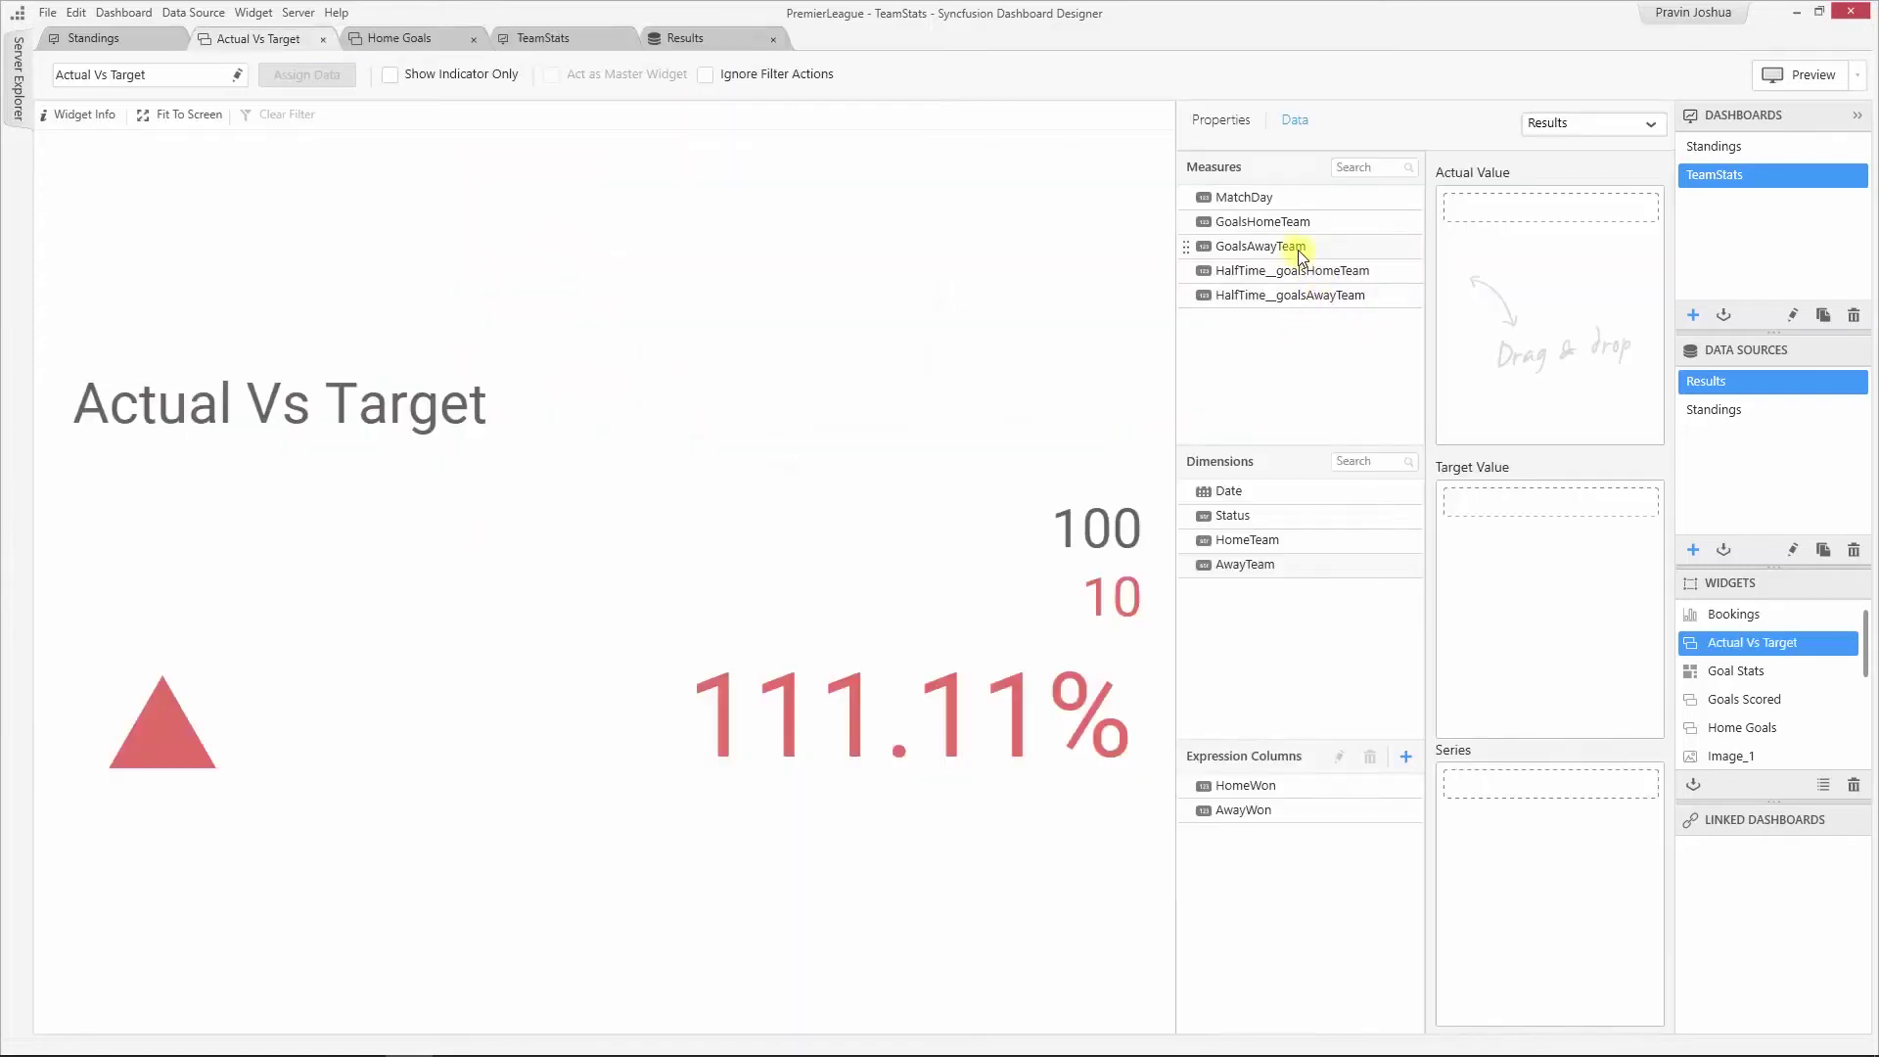
drag(1298, 251, 1556, 245)
click(1223, 122)
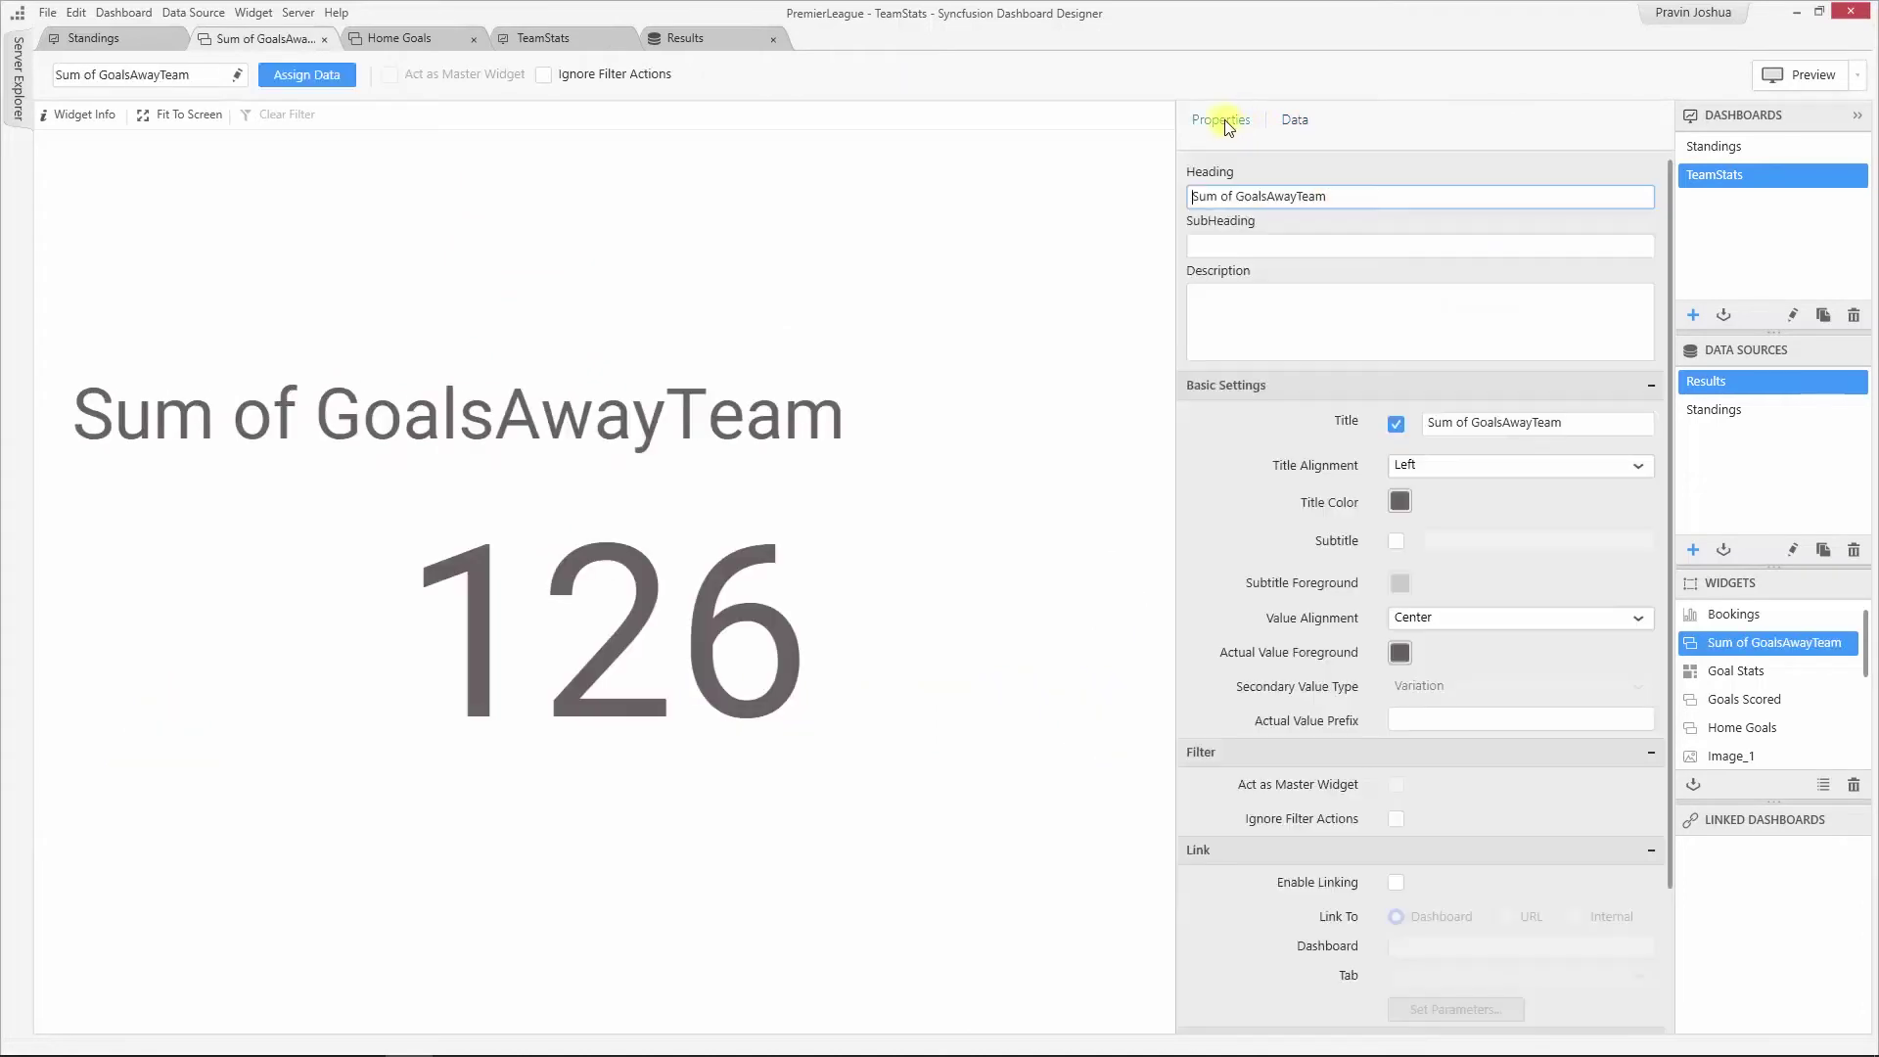
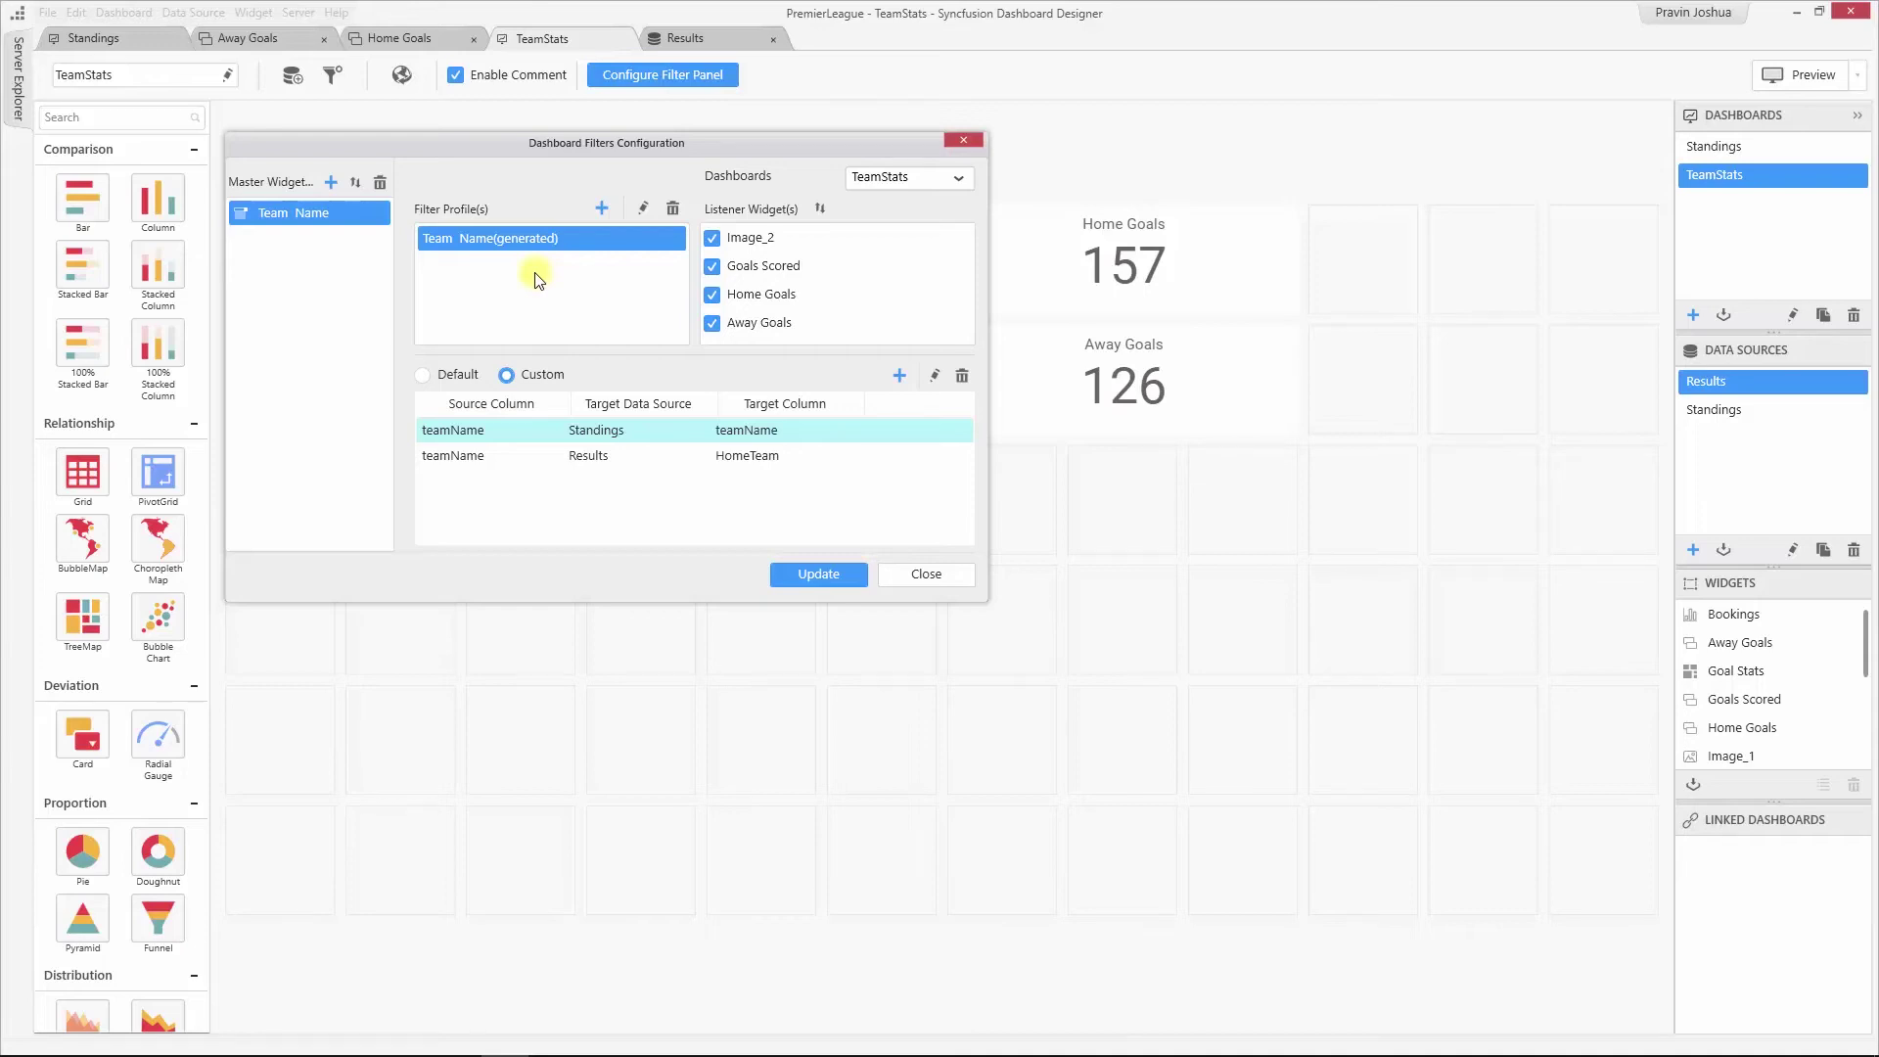
Rename the generated Team Name filter profile to "Home" and exclude Away Goals from its listener widgets.
click(638, 196)
text(Home)
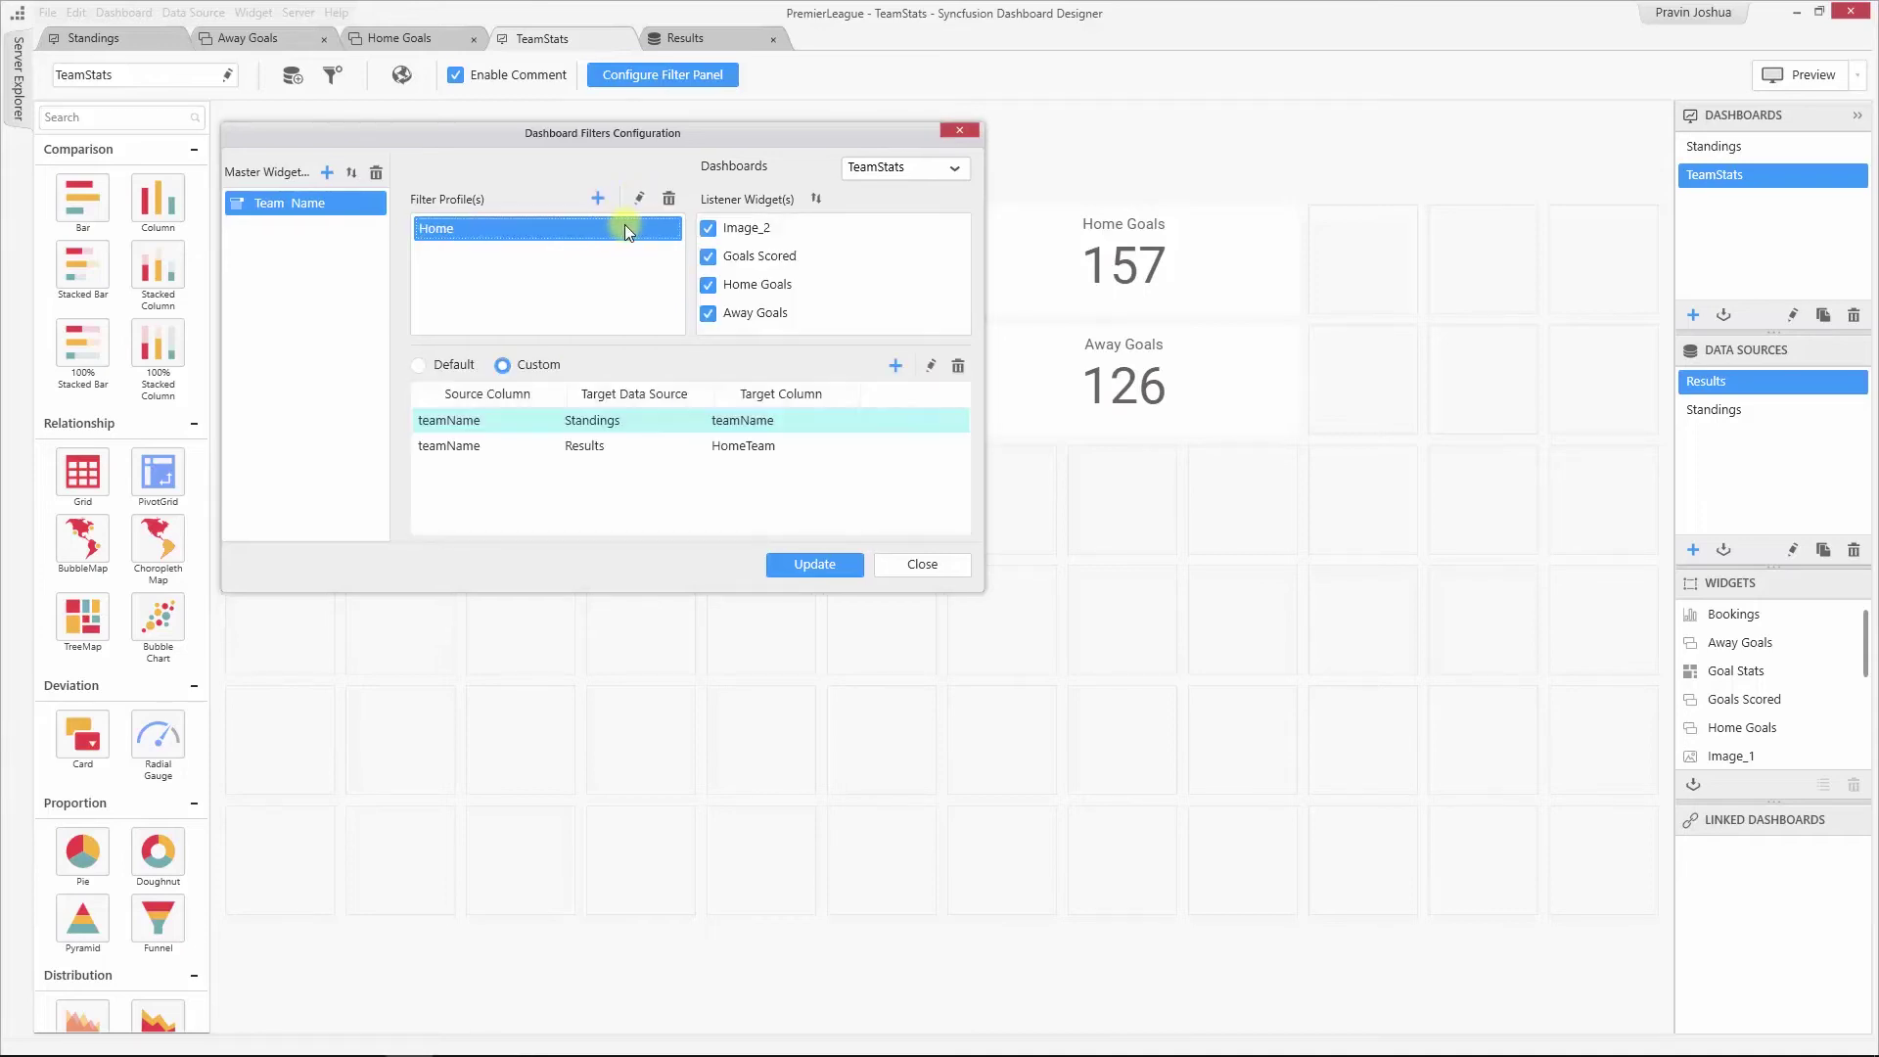
click(710, 314)
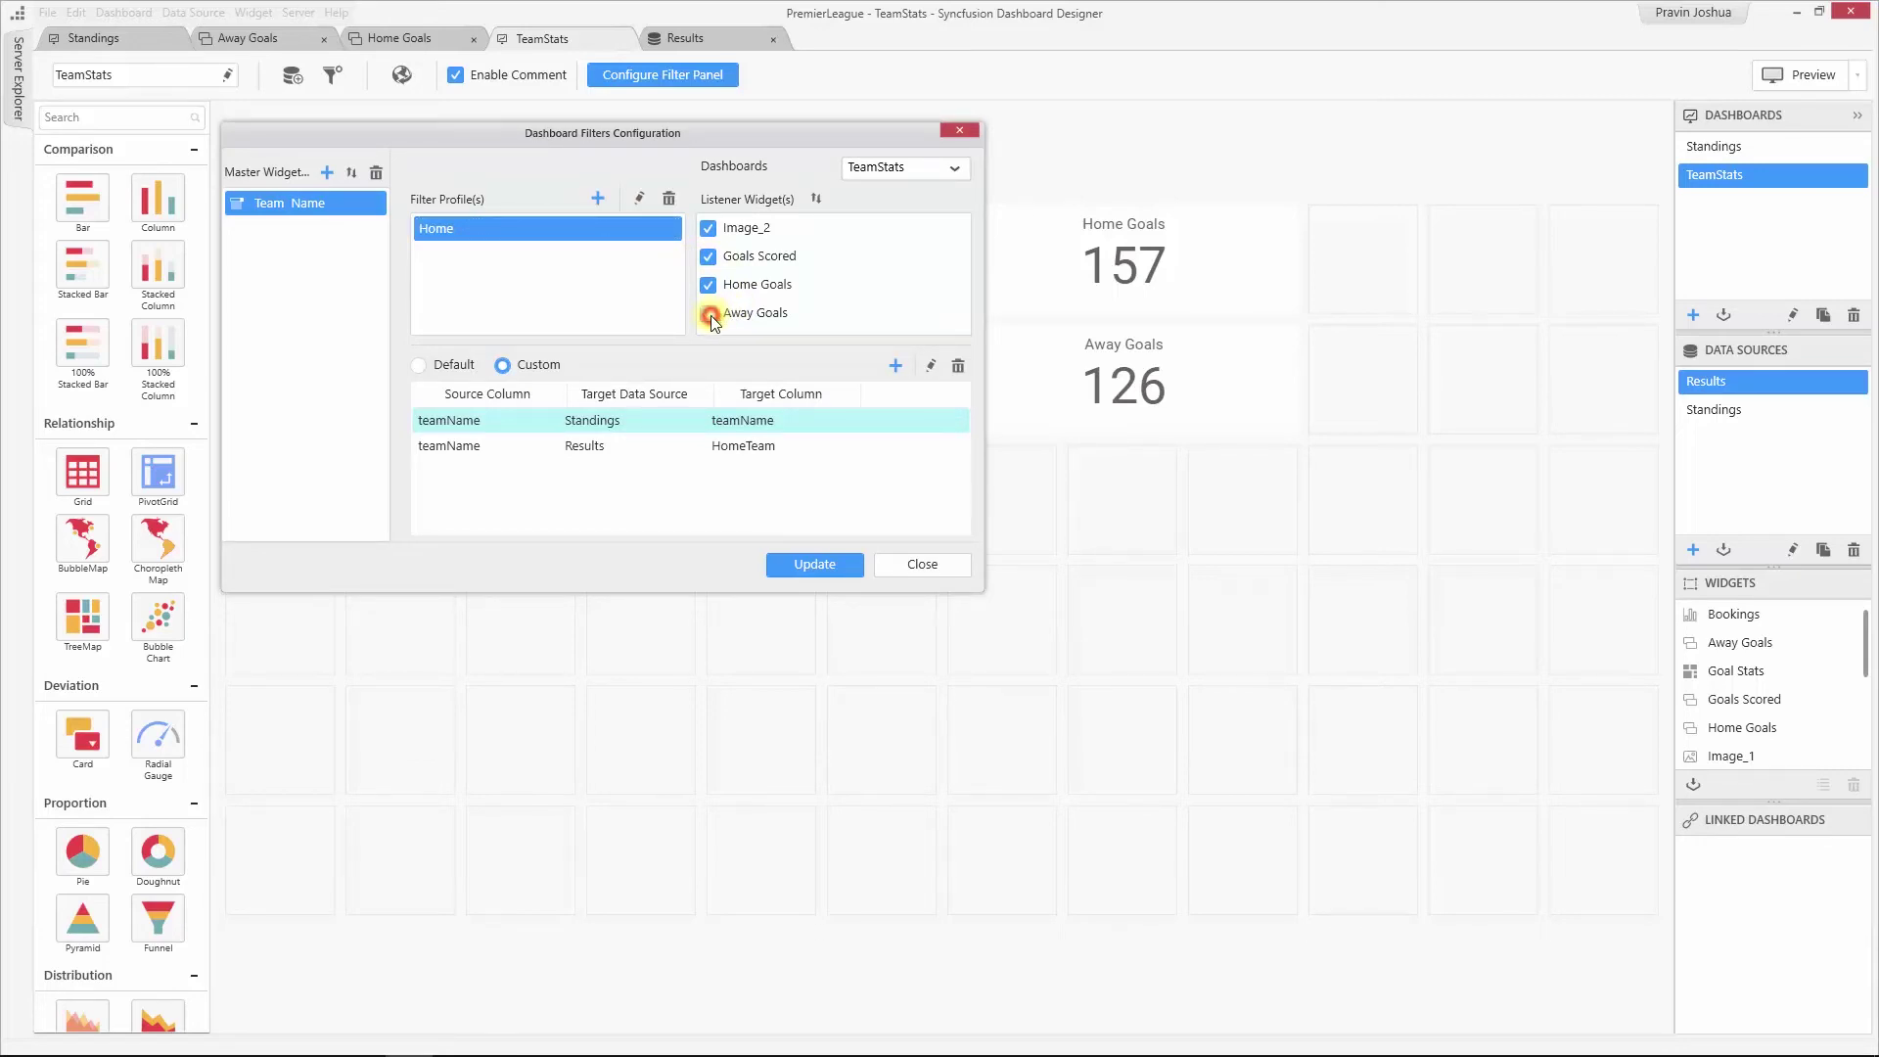
Add a filter profile named "Away" with Away Goals as its only listener widget.
click(600, 200)
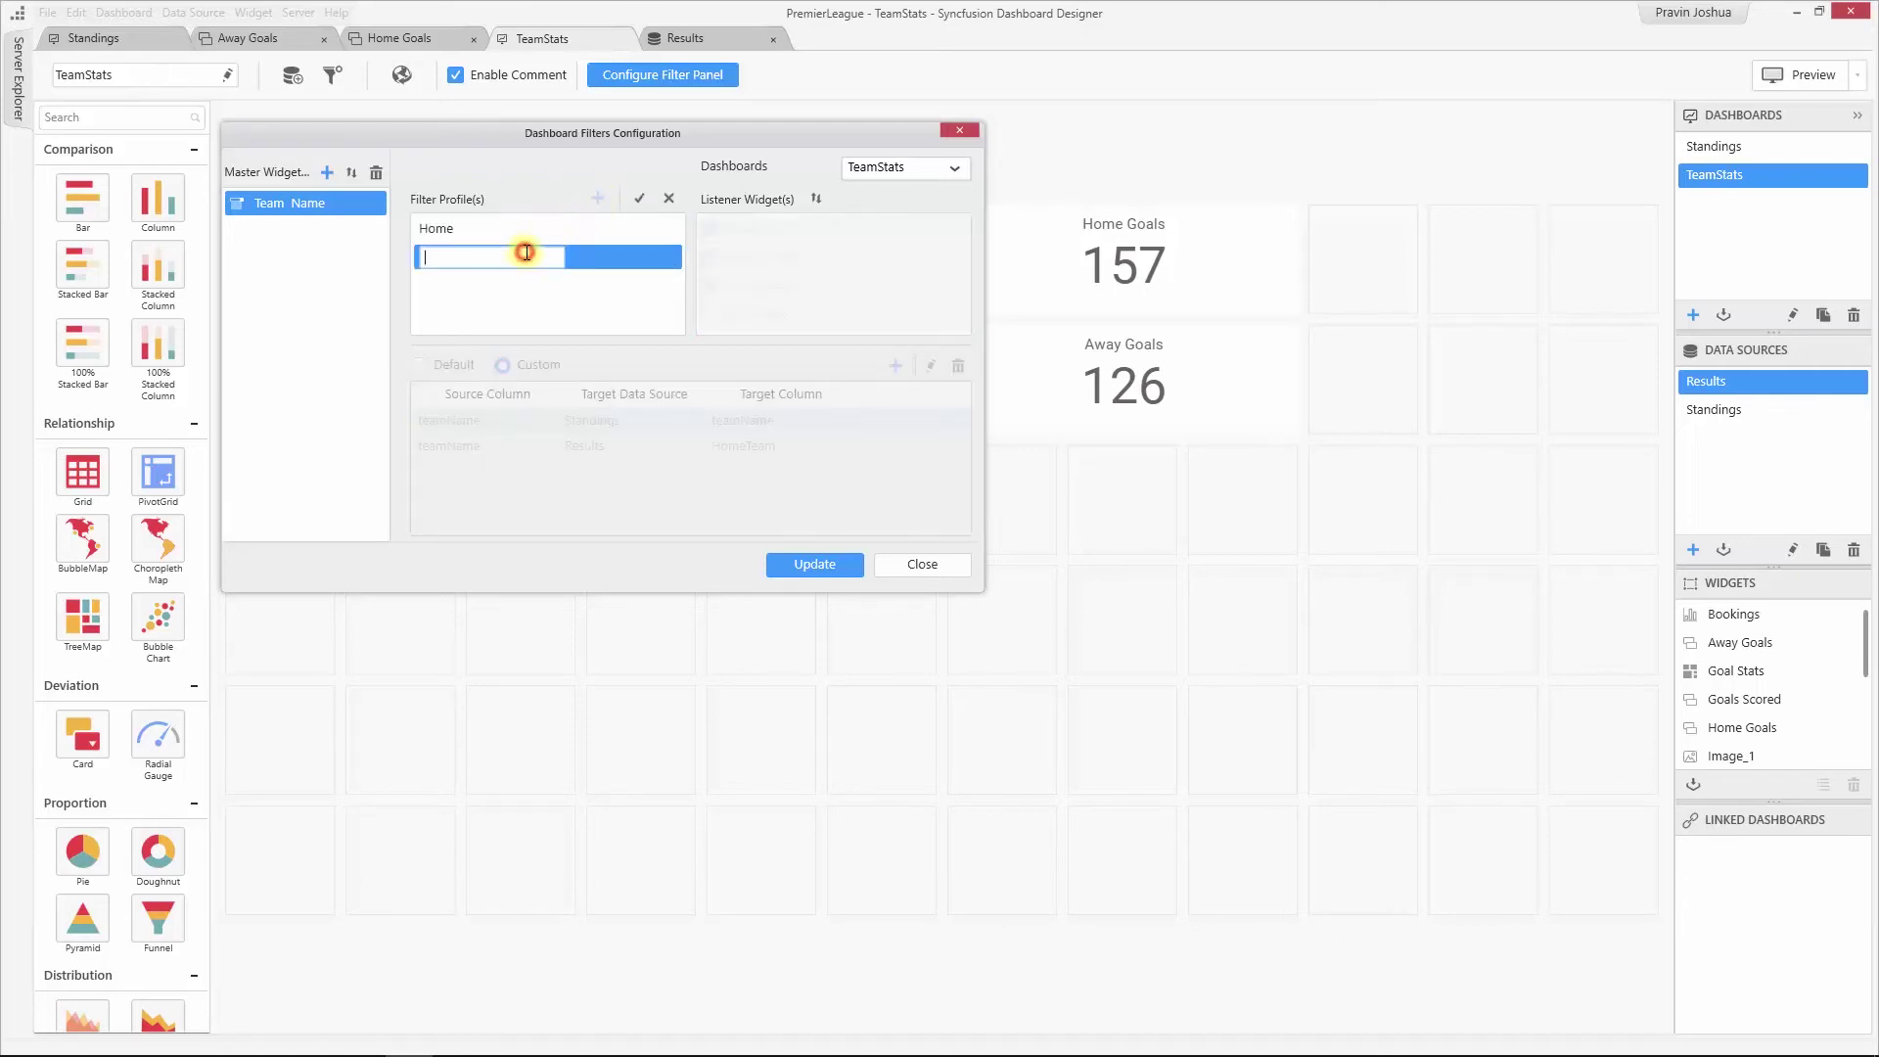
text(Away)
key(Return)
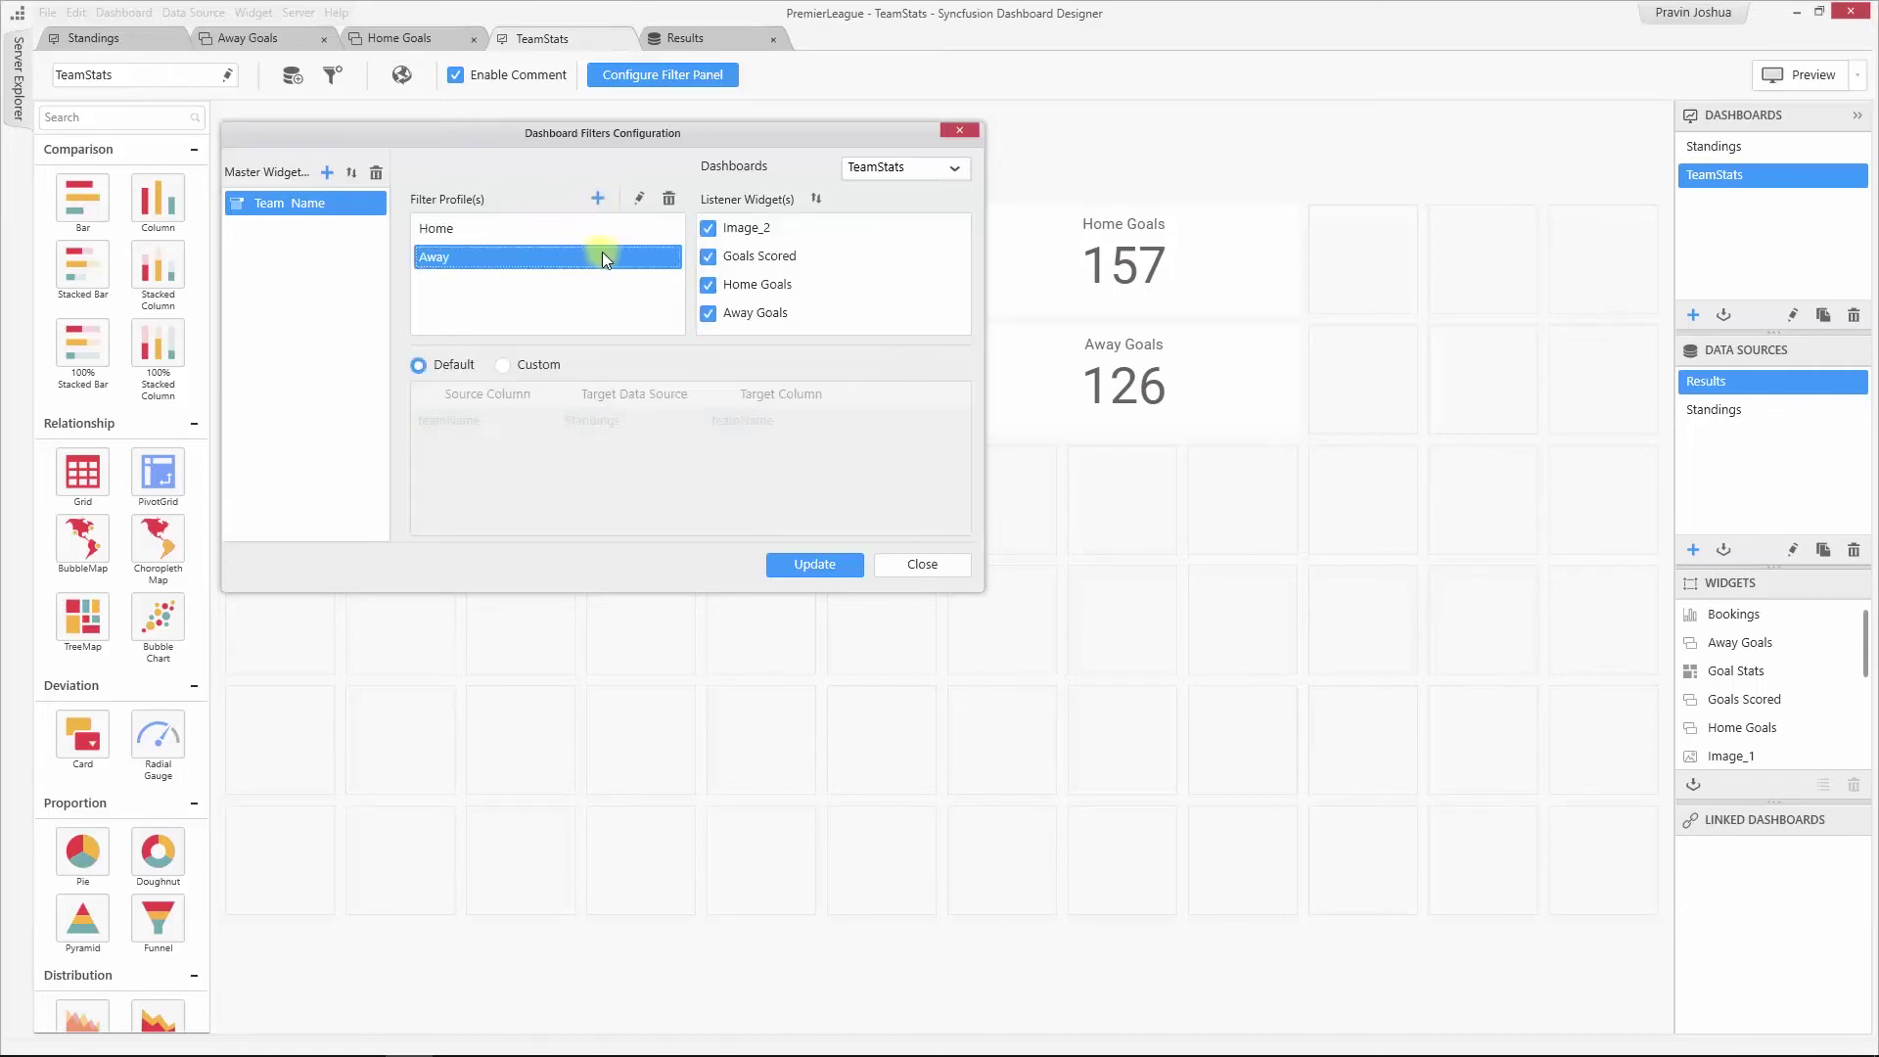
click(708, 229)
click(708, 256)
click(707, 285)
Give the Away profile a custom mapping from source column teamName to AwayTeam in the Results data source.
click(502, 365)
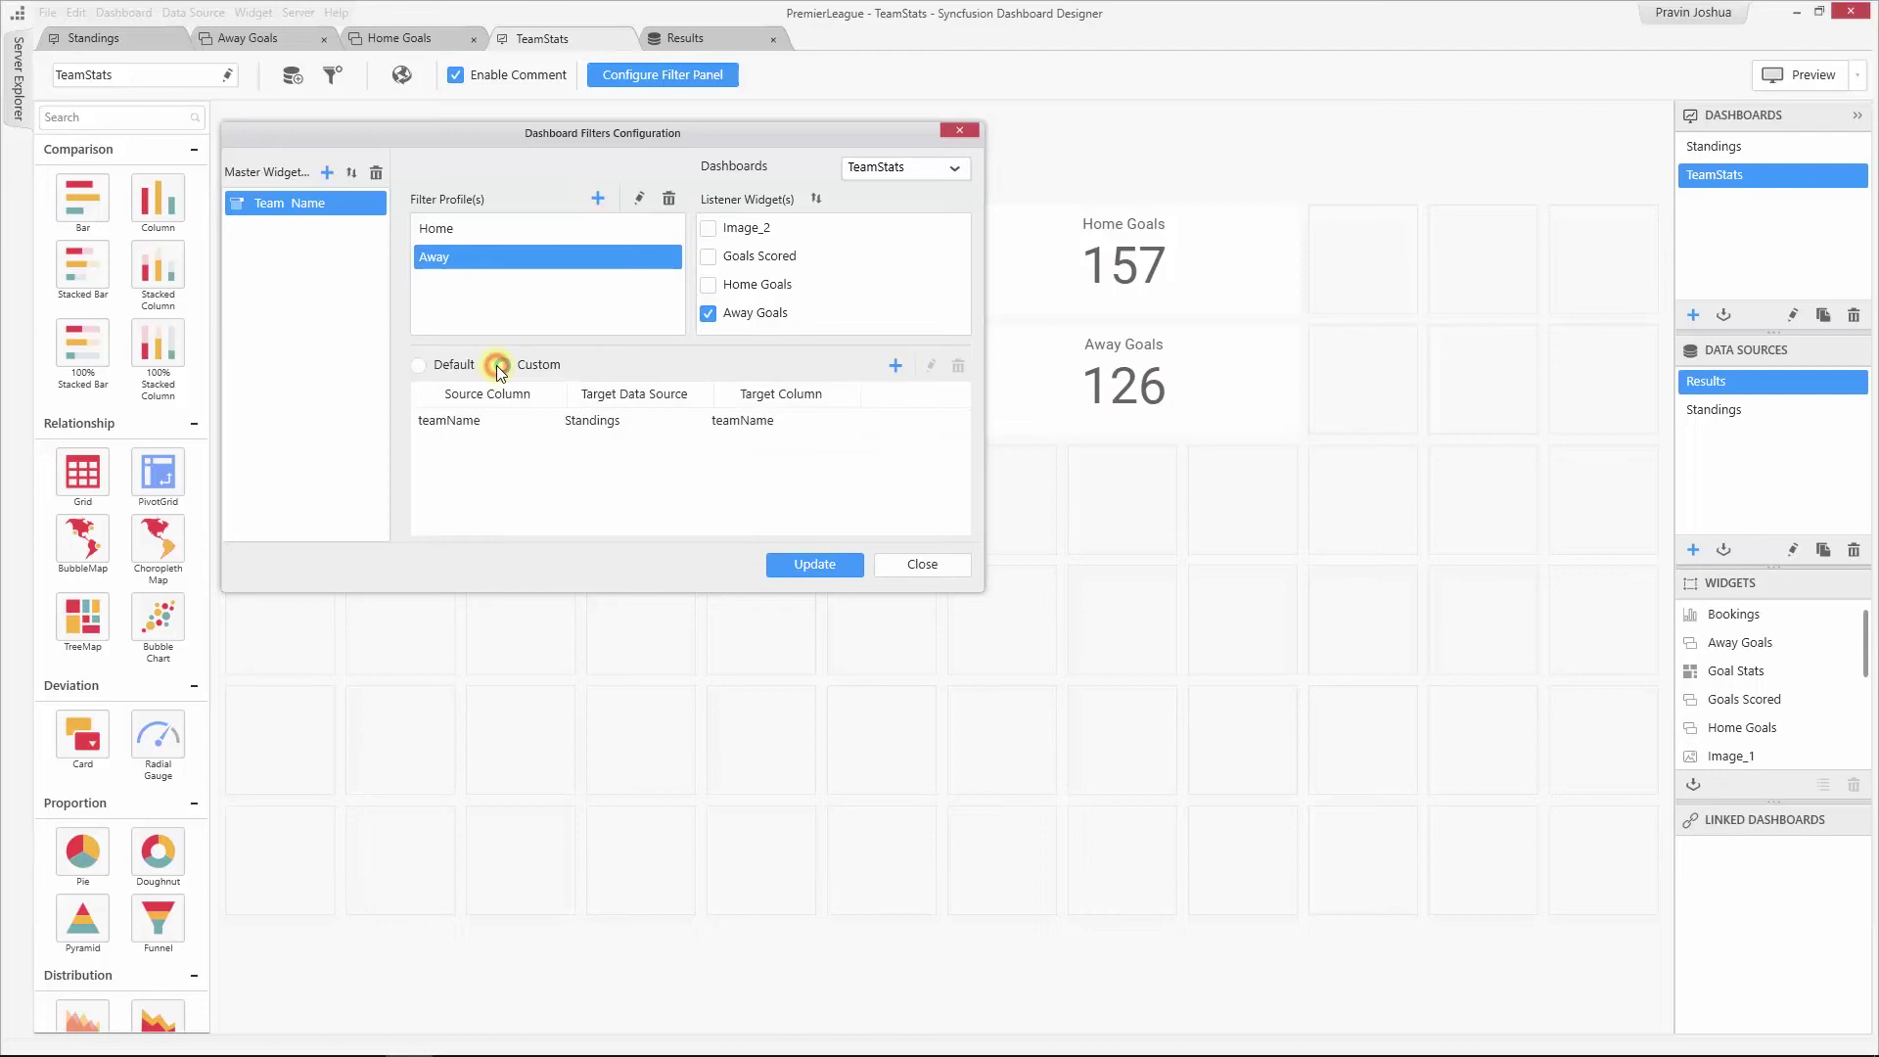
click(514, 421)
click(931, 365)
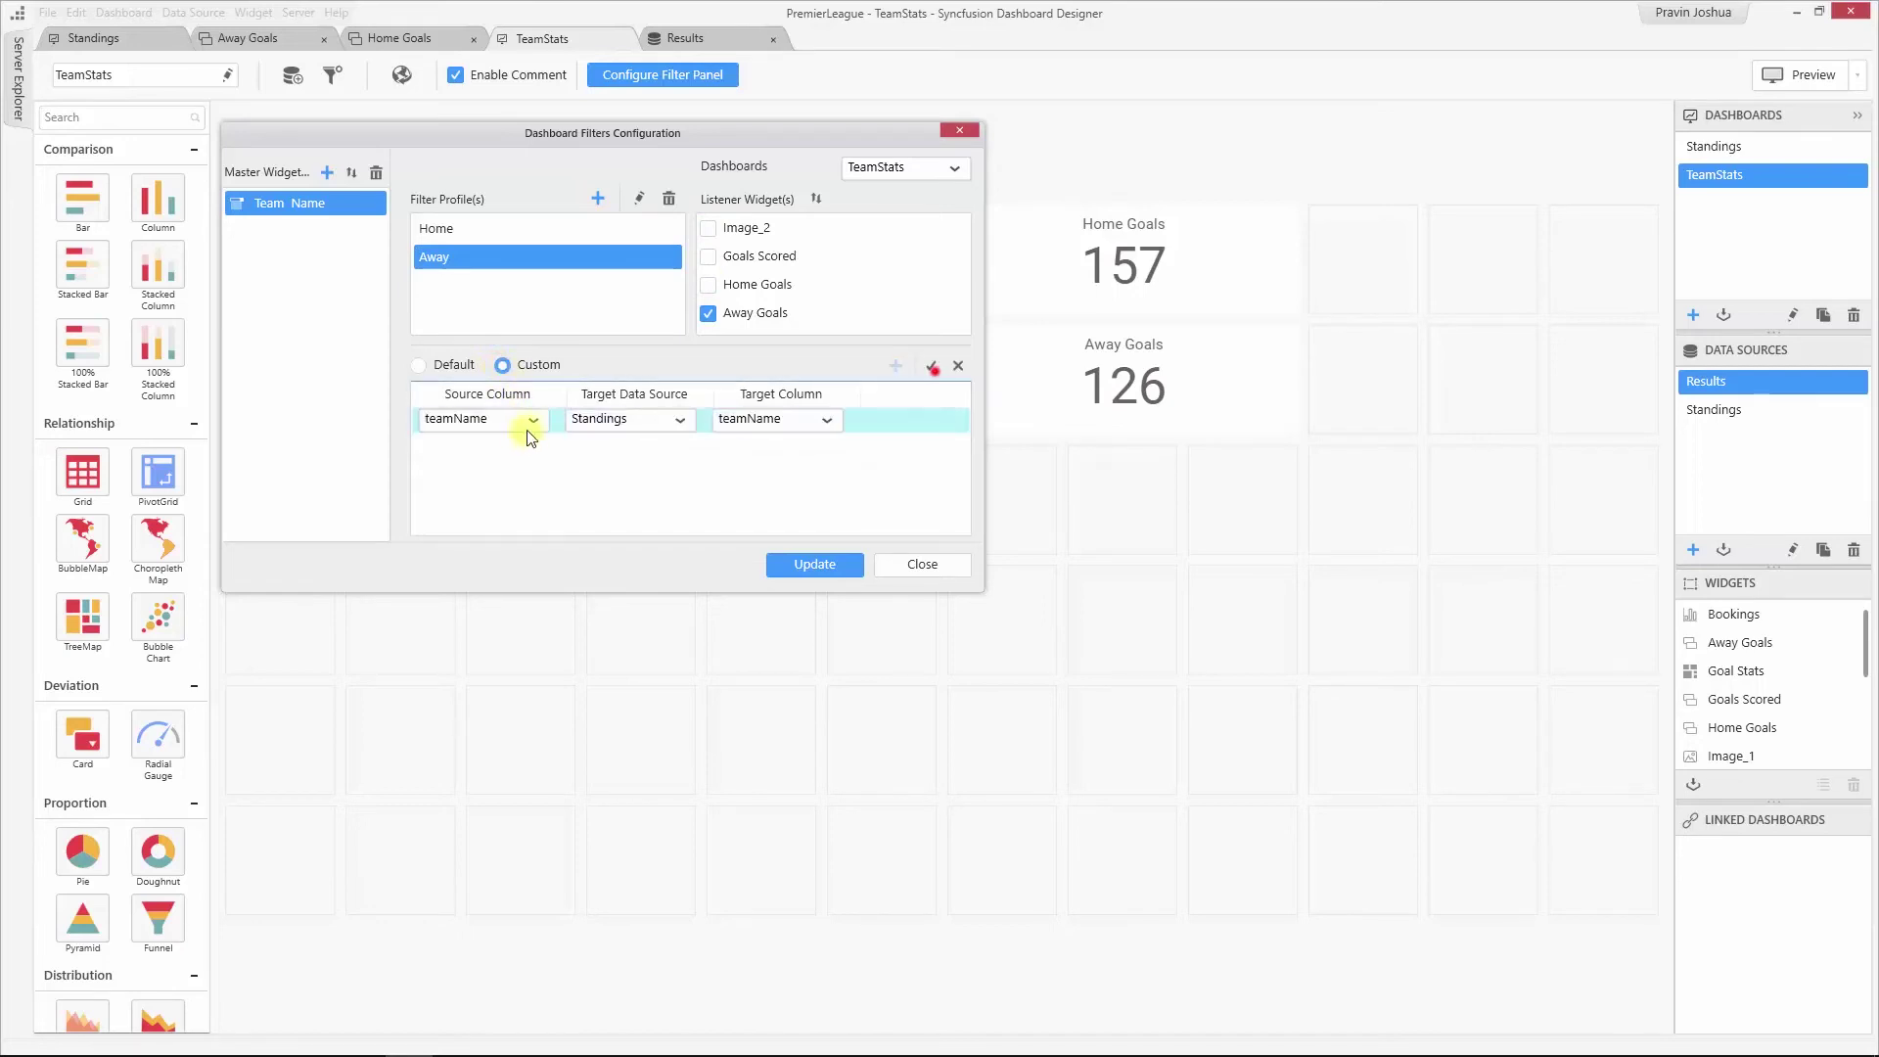
click(682, 420)
click(662, 470)
click(825, 419)
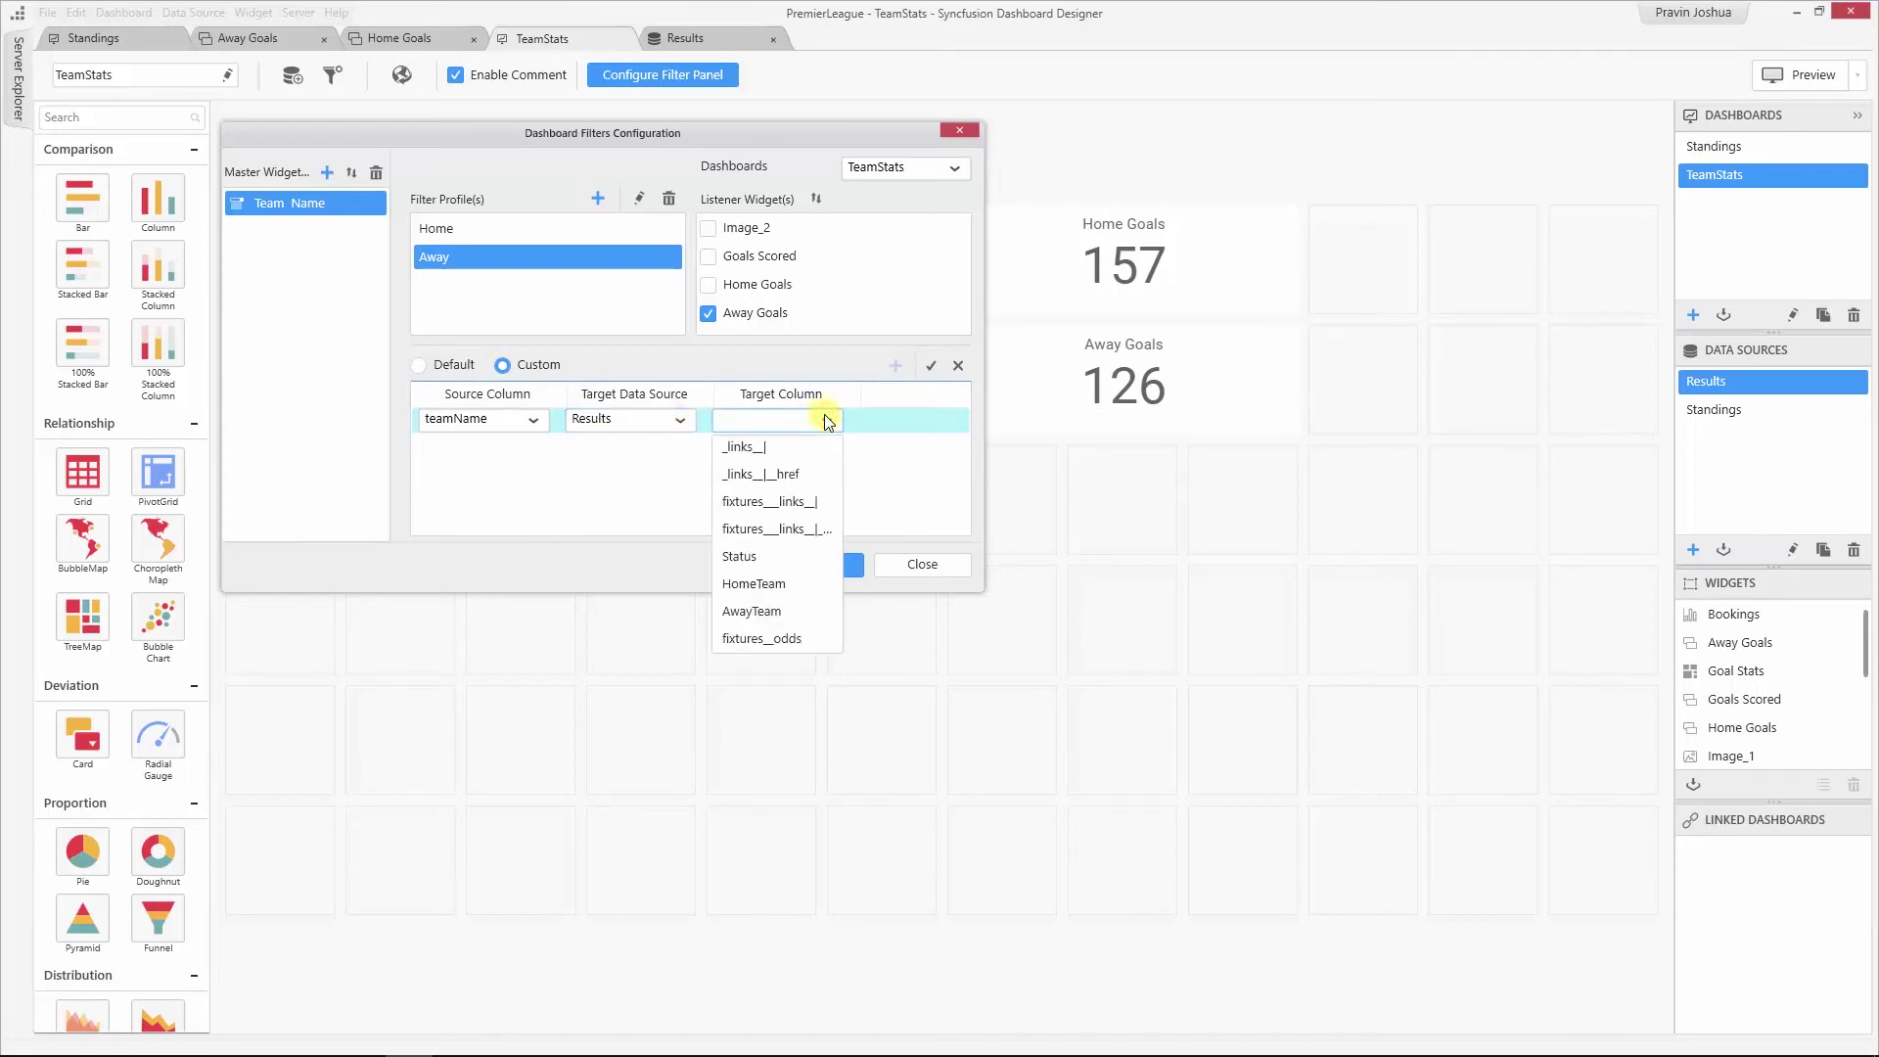
click(786, 609)
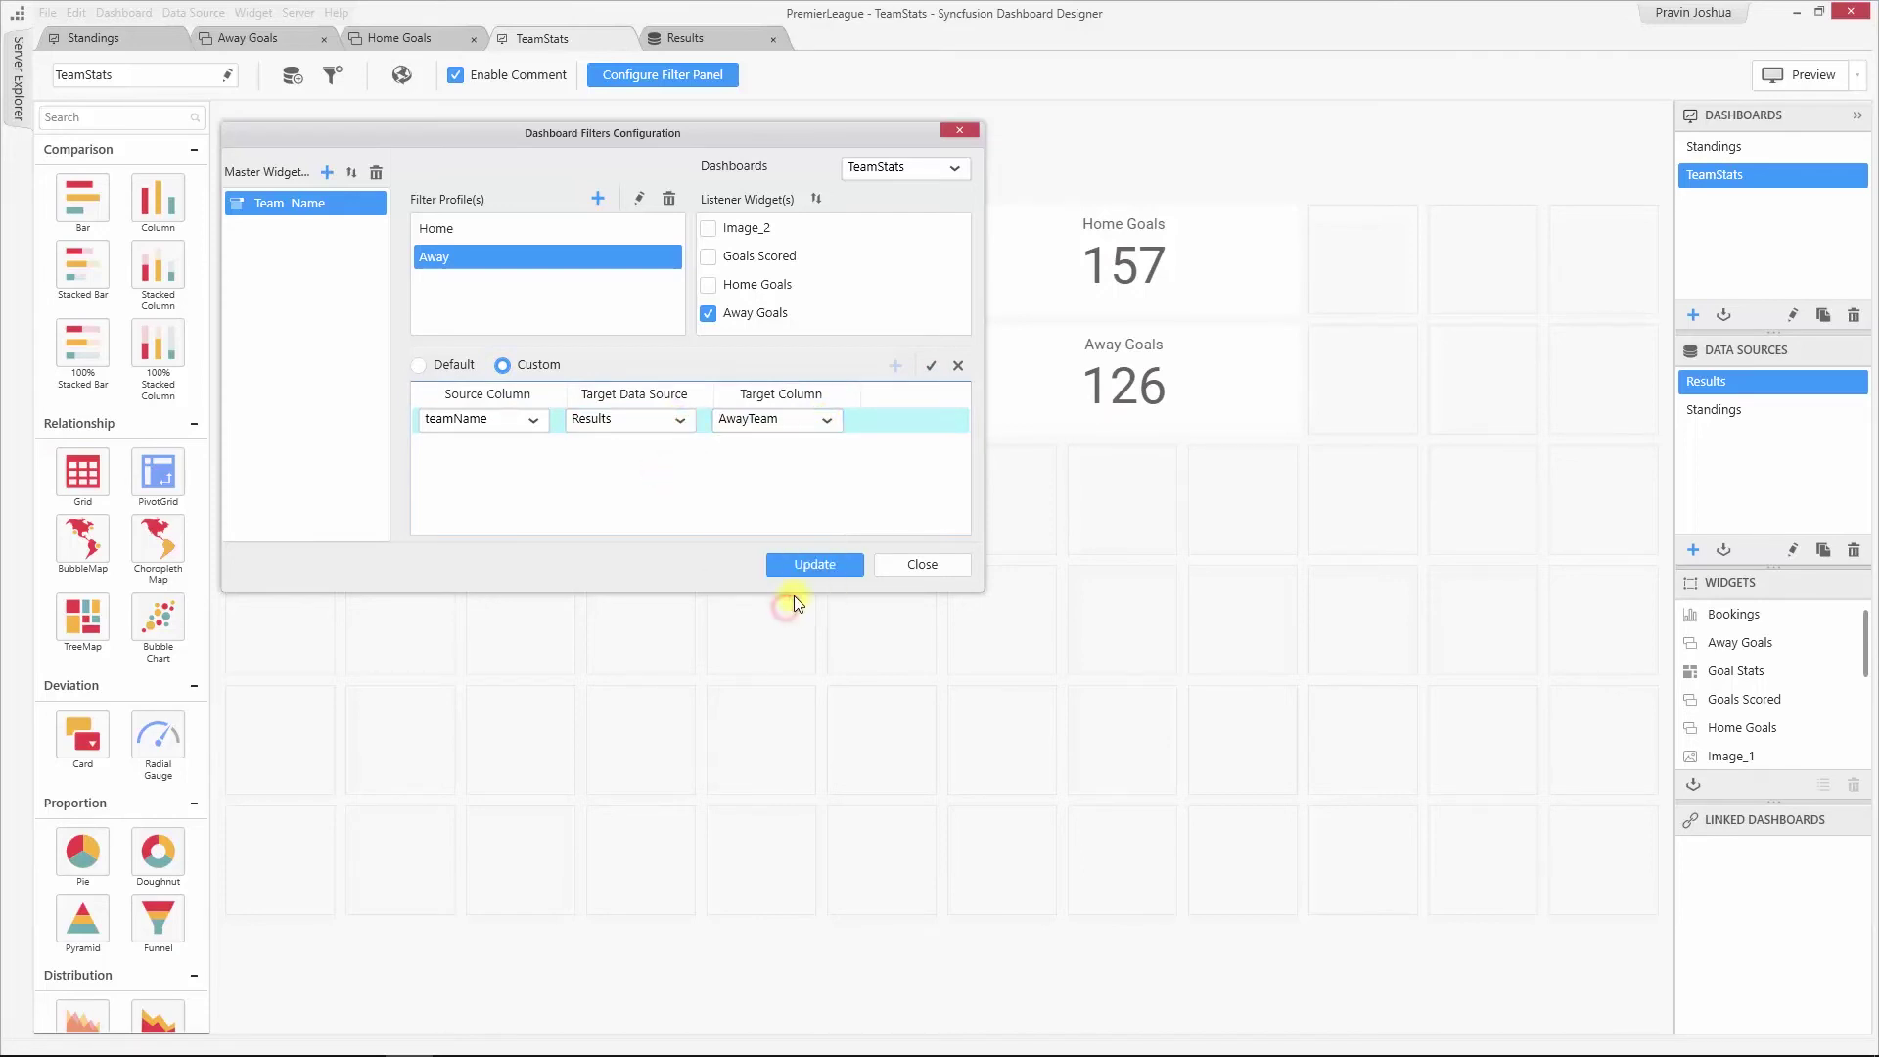
click(930, 366)
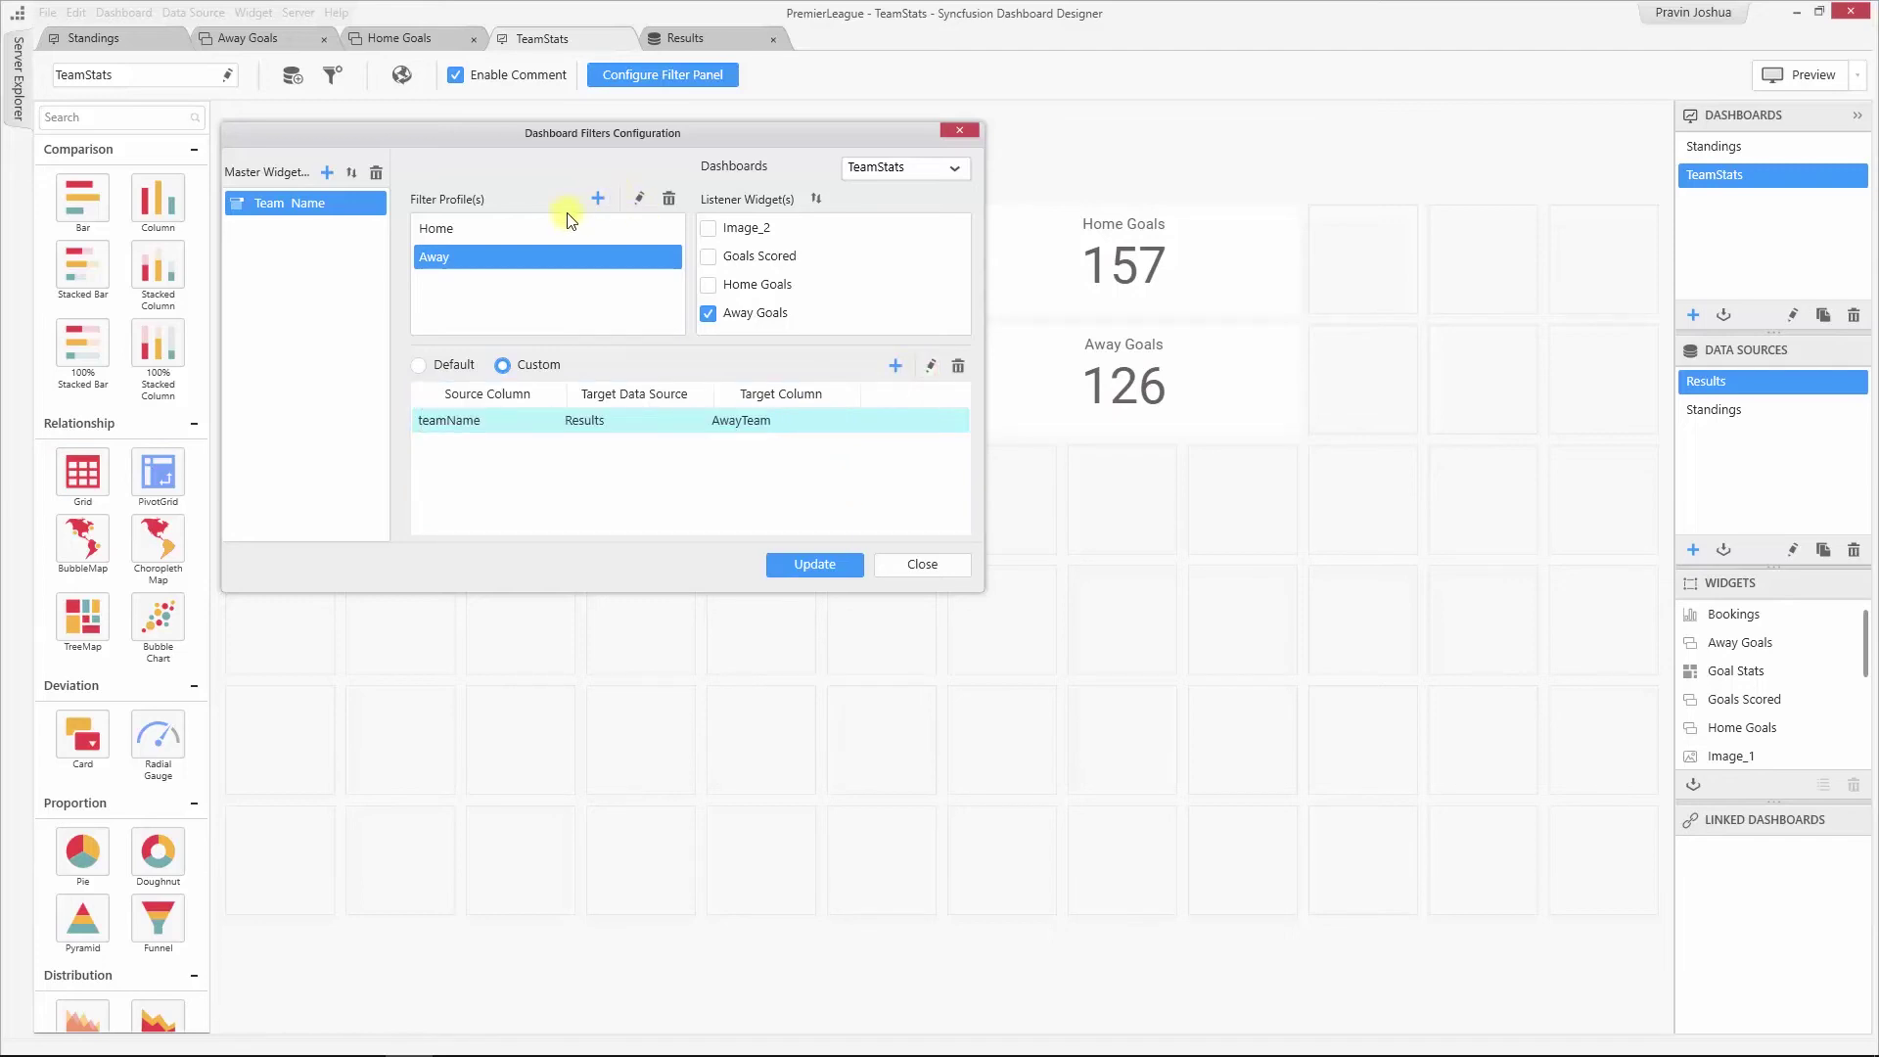
Review the listener widgets and column mappings of the Home and Away filter profiles.
click(525, 227)
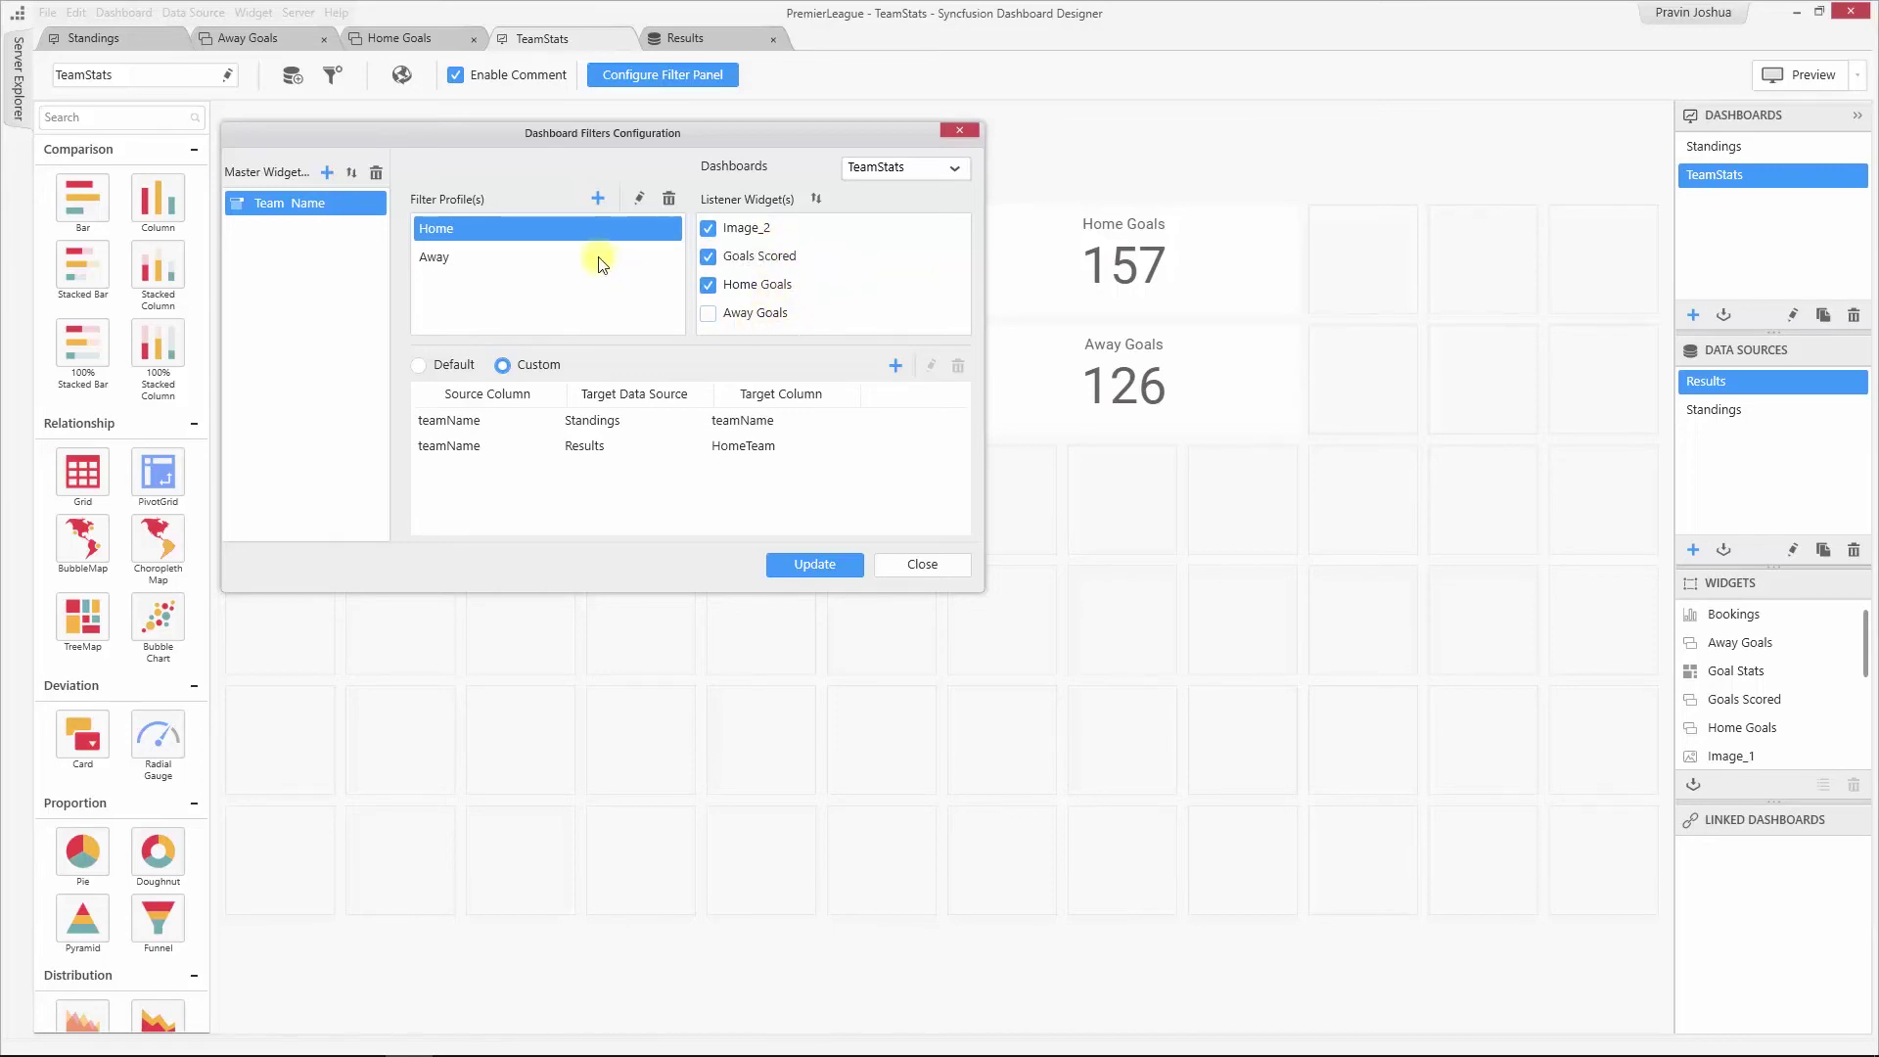
click(566, 258)
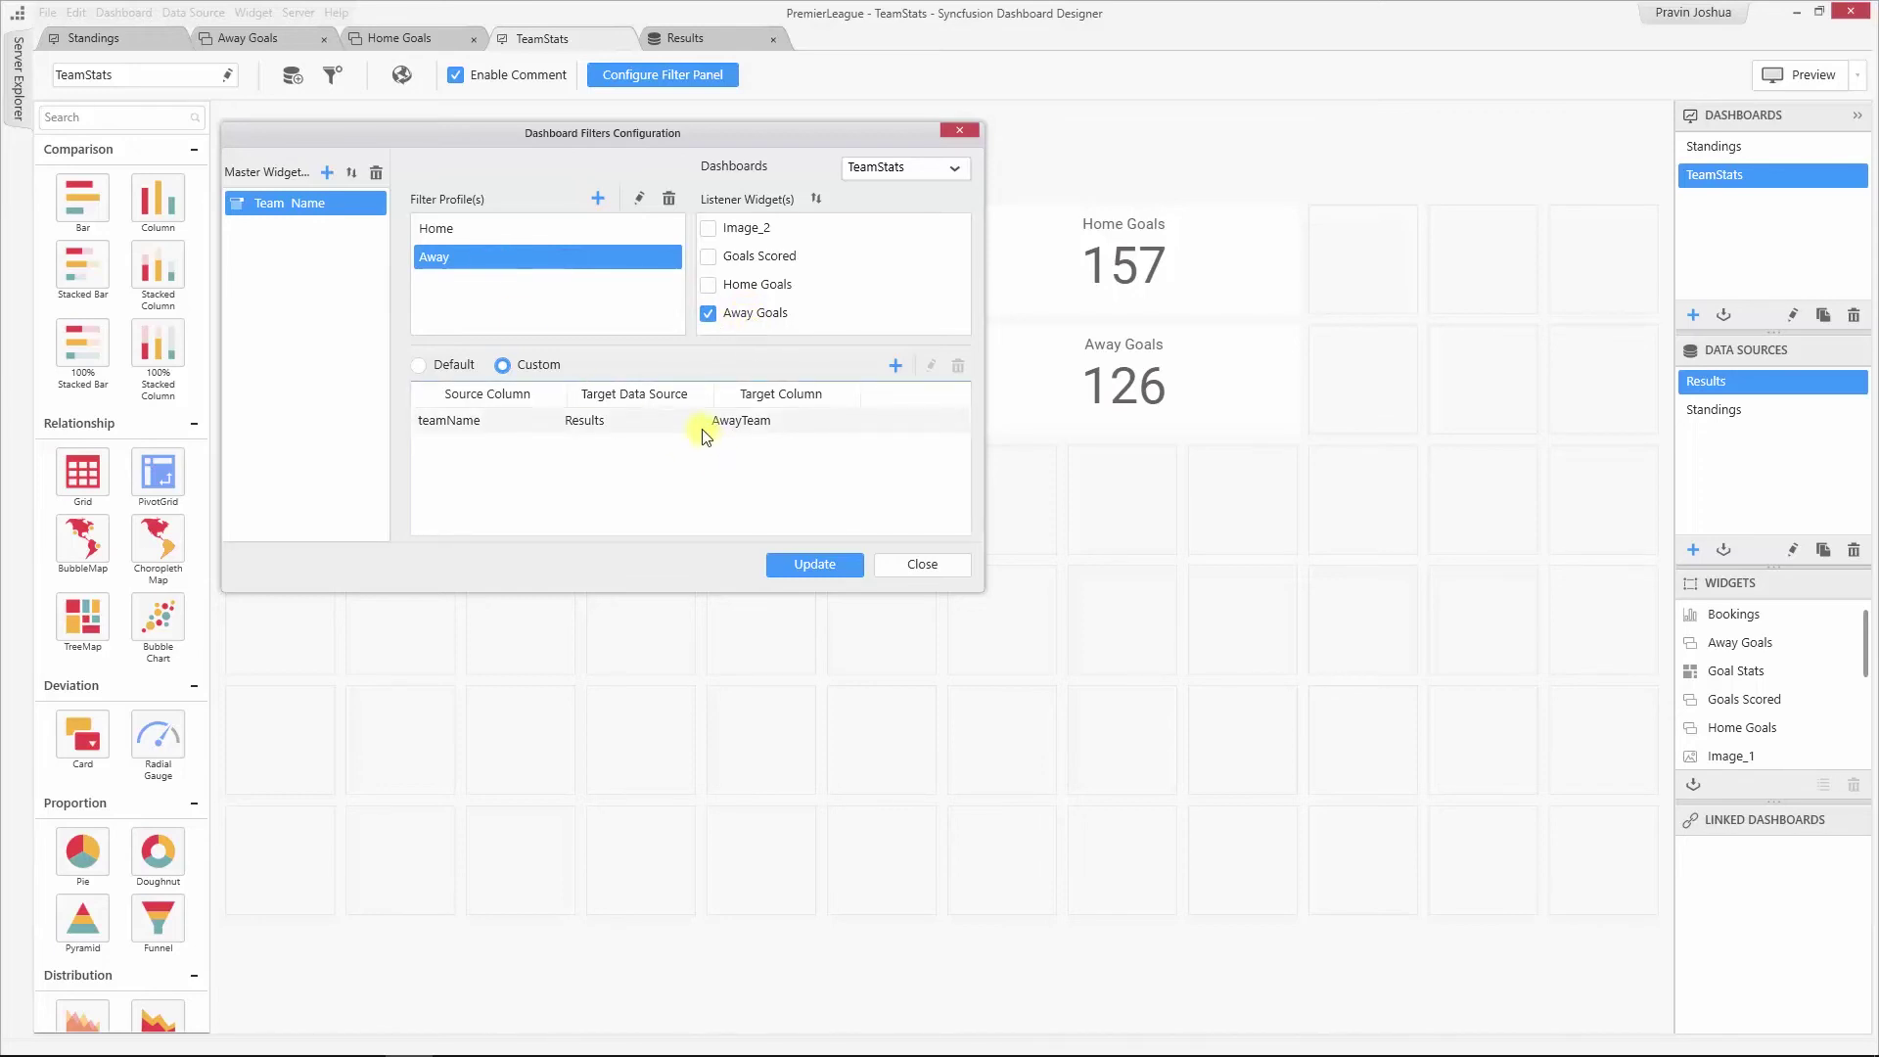
click(479, 228)
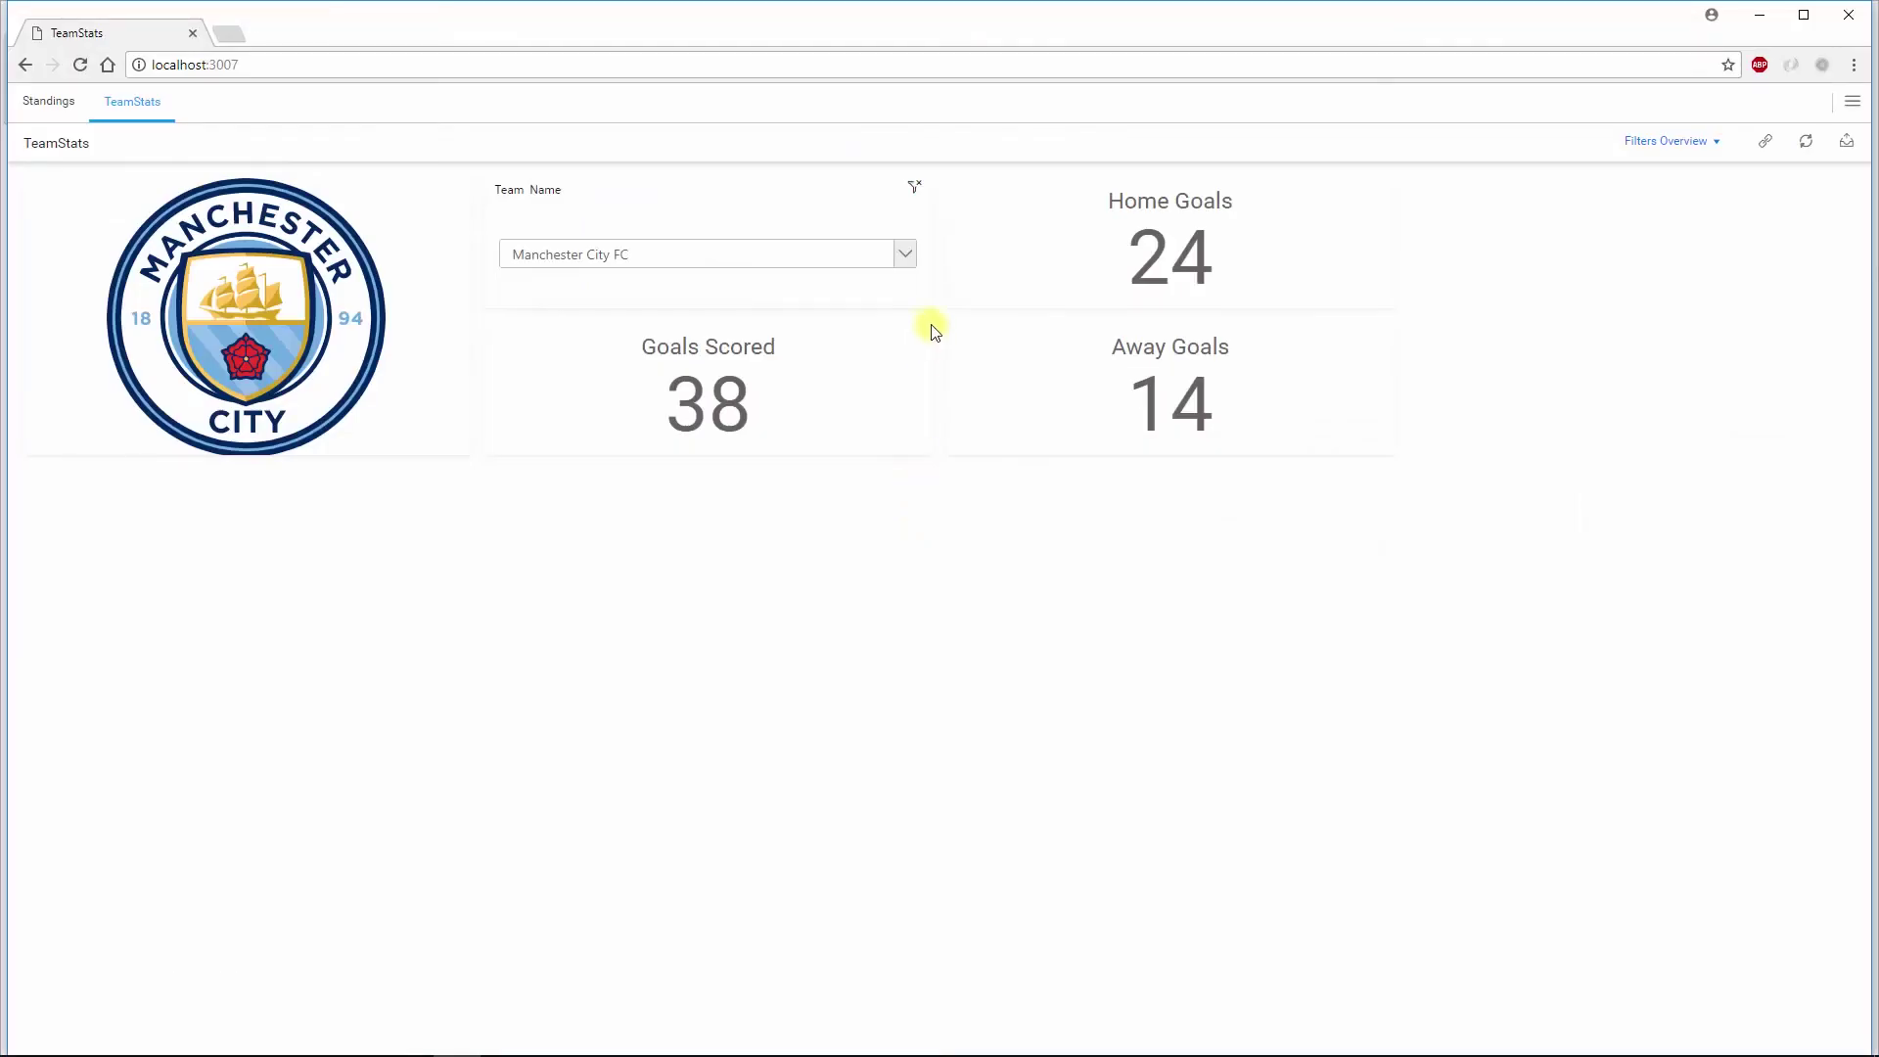
Test the TeamStats preview by filtering it to Manchester United FC and to another team.
click(897, 257)
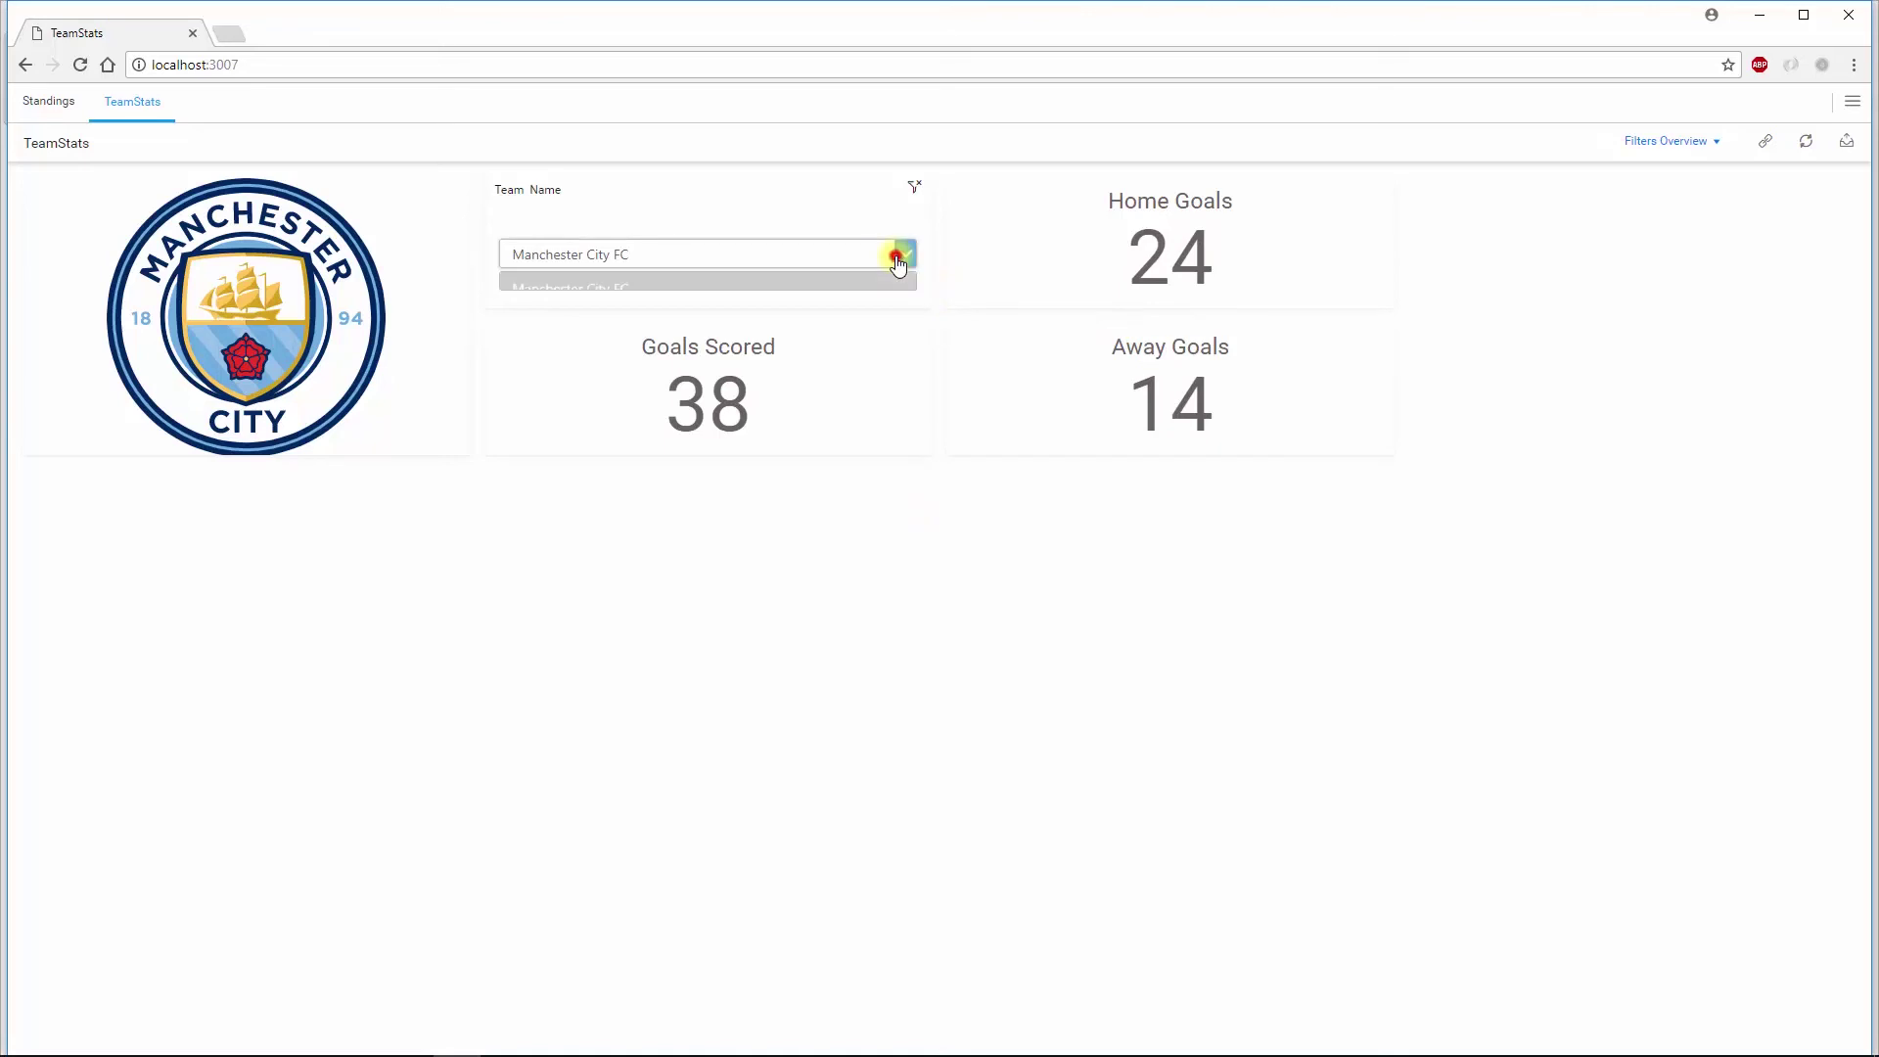
click(822, 319)
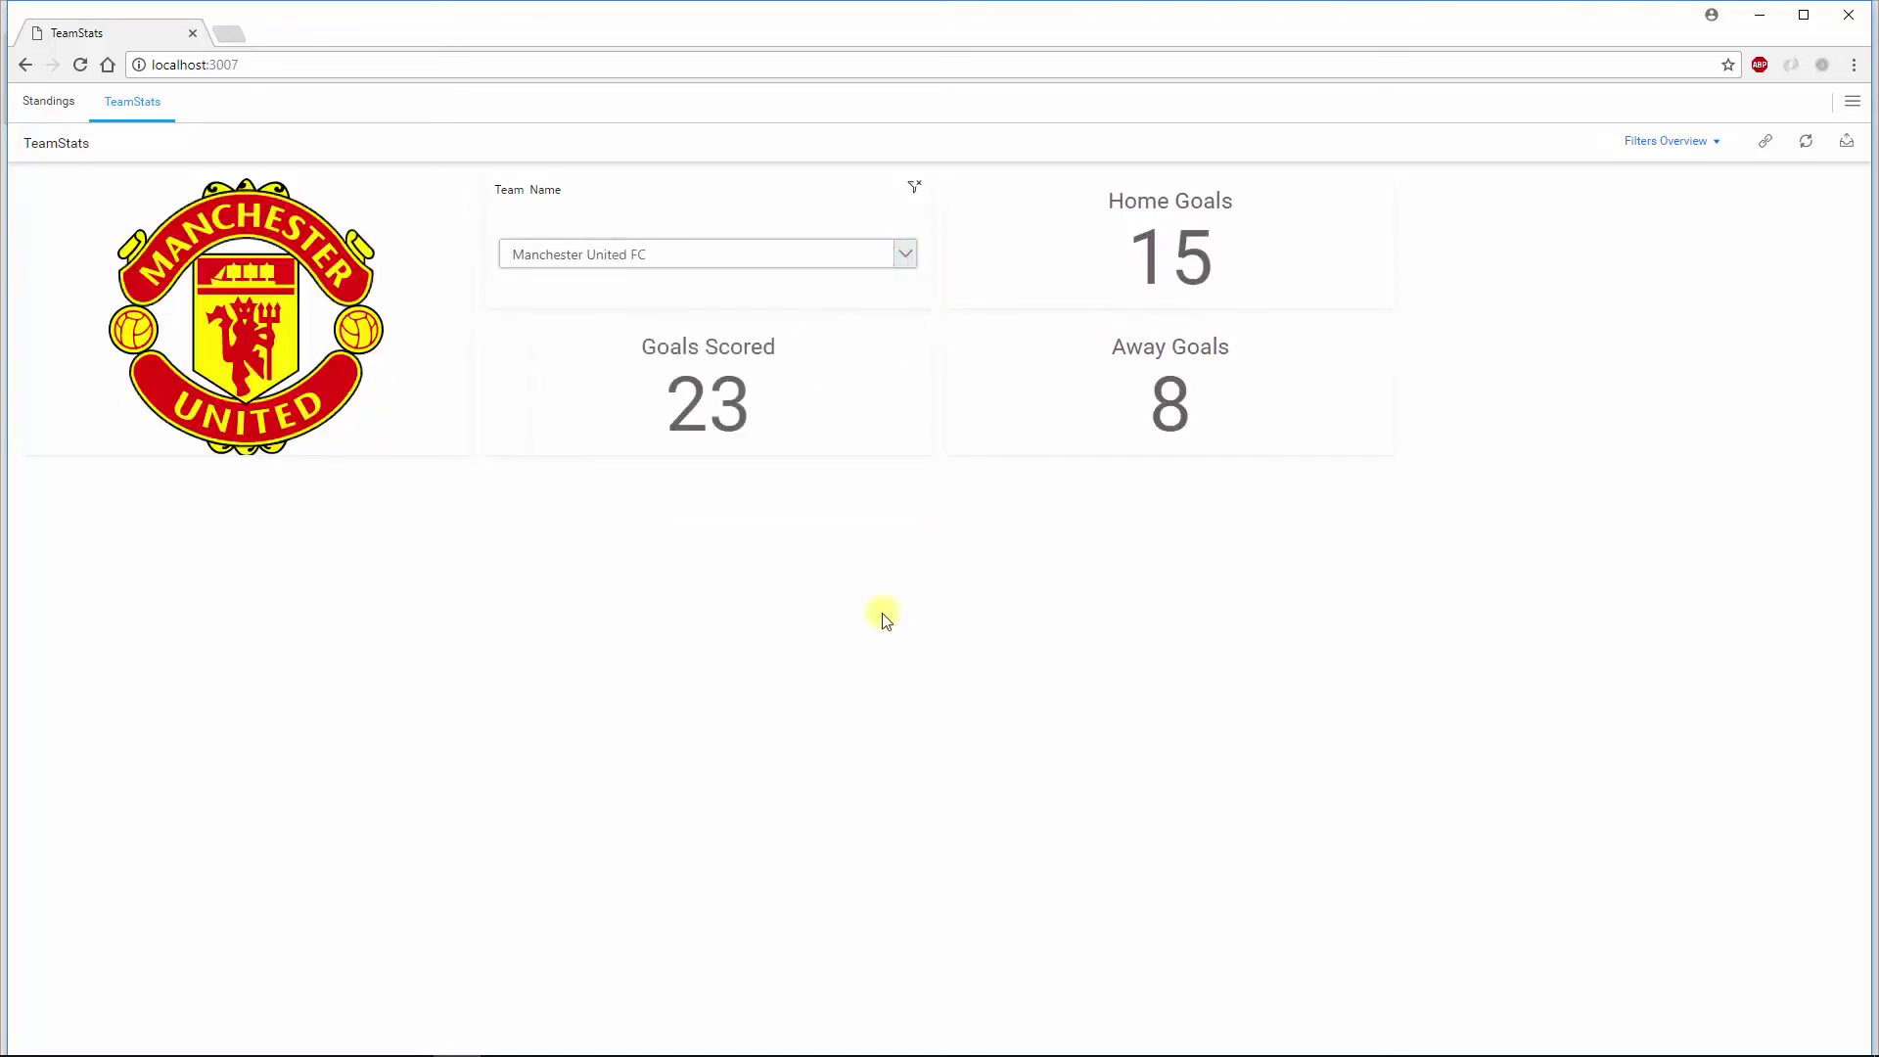
click(902, 254)
click(824, 371)
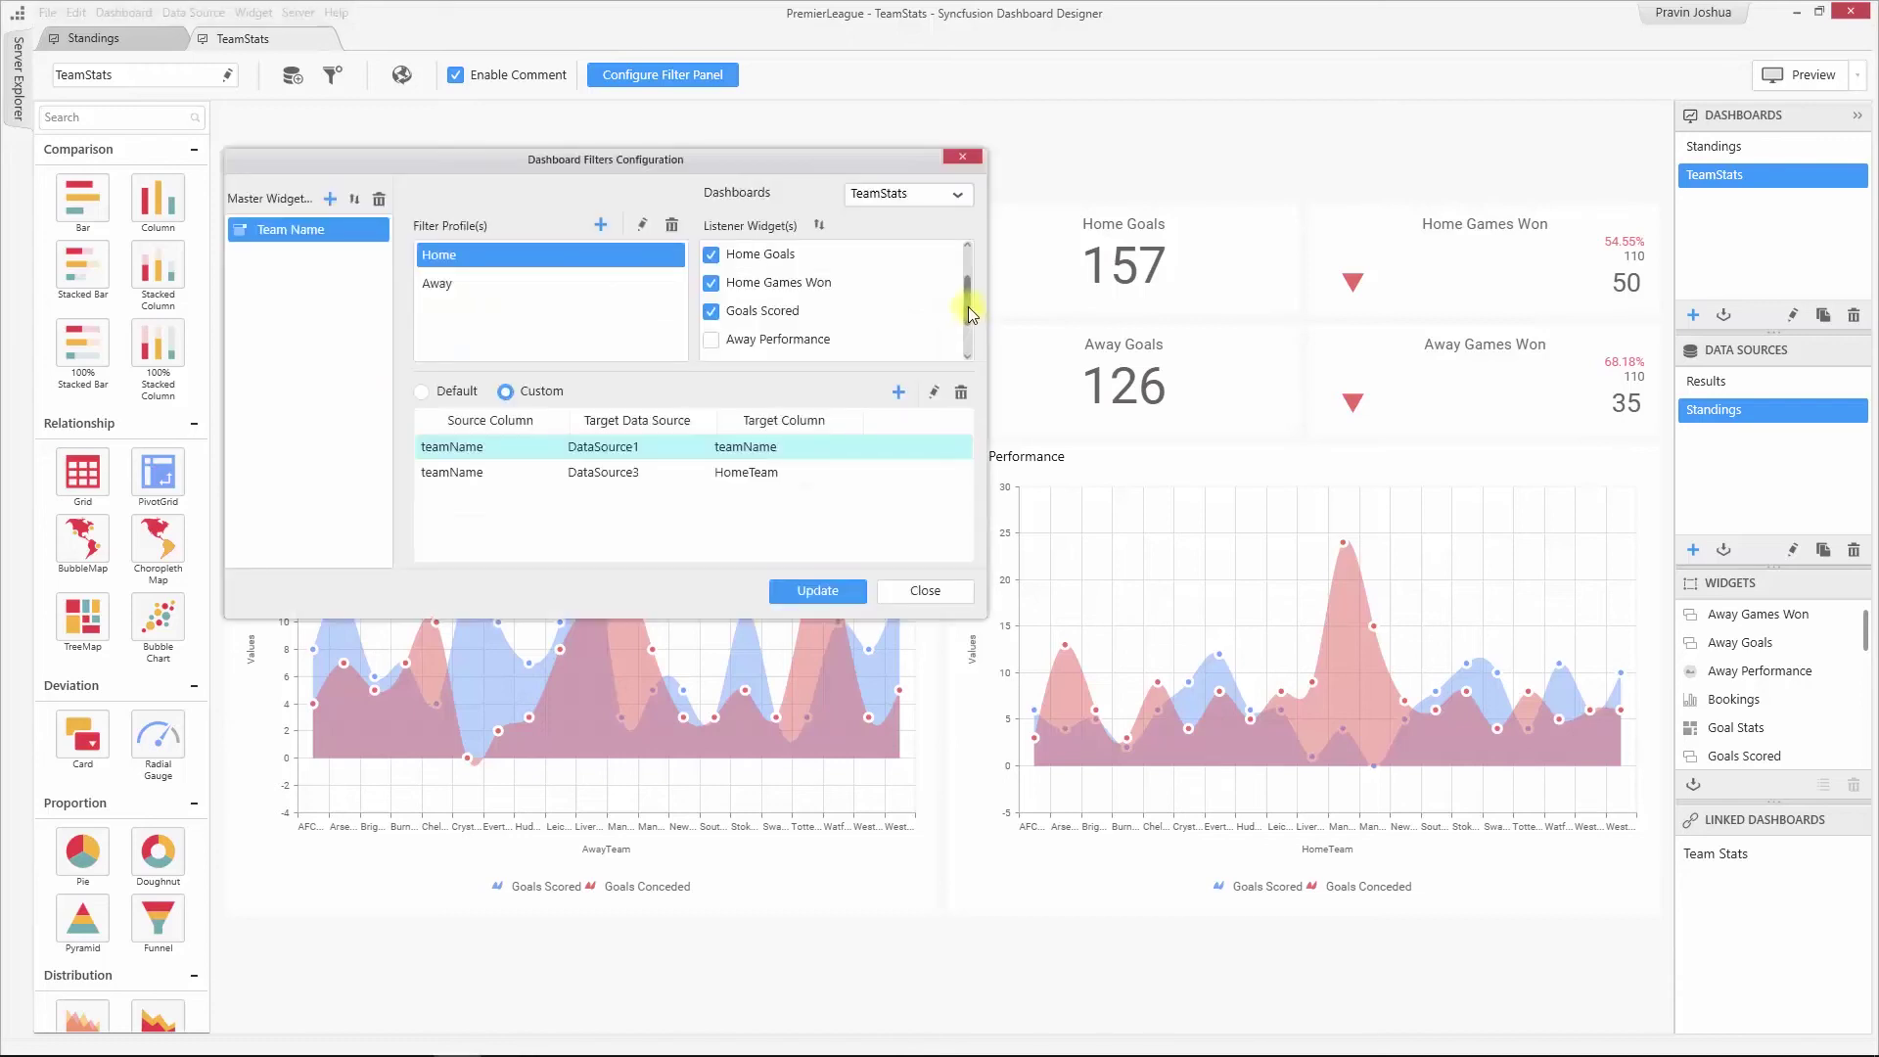
Examine the listener widgets and custom column mappings of the Home and Away filter profiles for the full TeamStats dashboard.
mouse_move(965, 304)
mouse_down()
mouse_move(967, 276)
mouse_move(967, 301)
mouse_up()
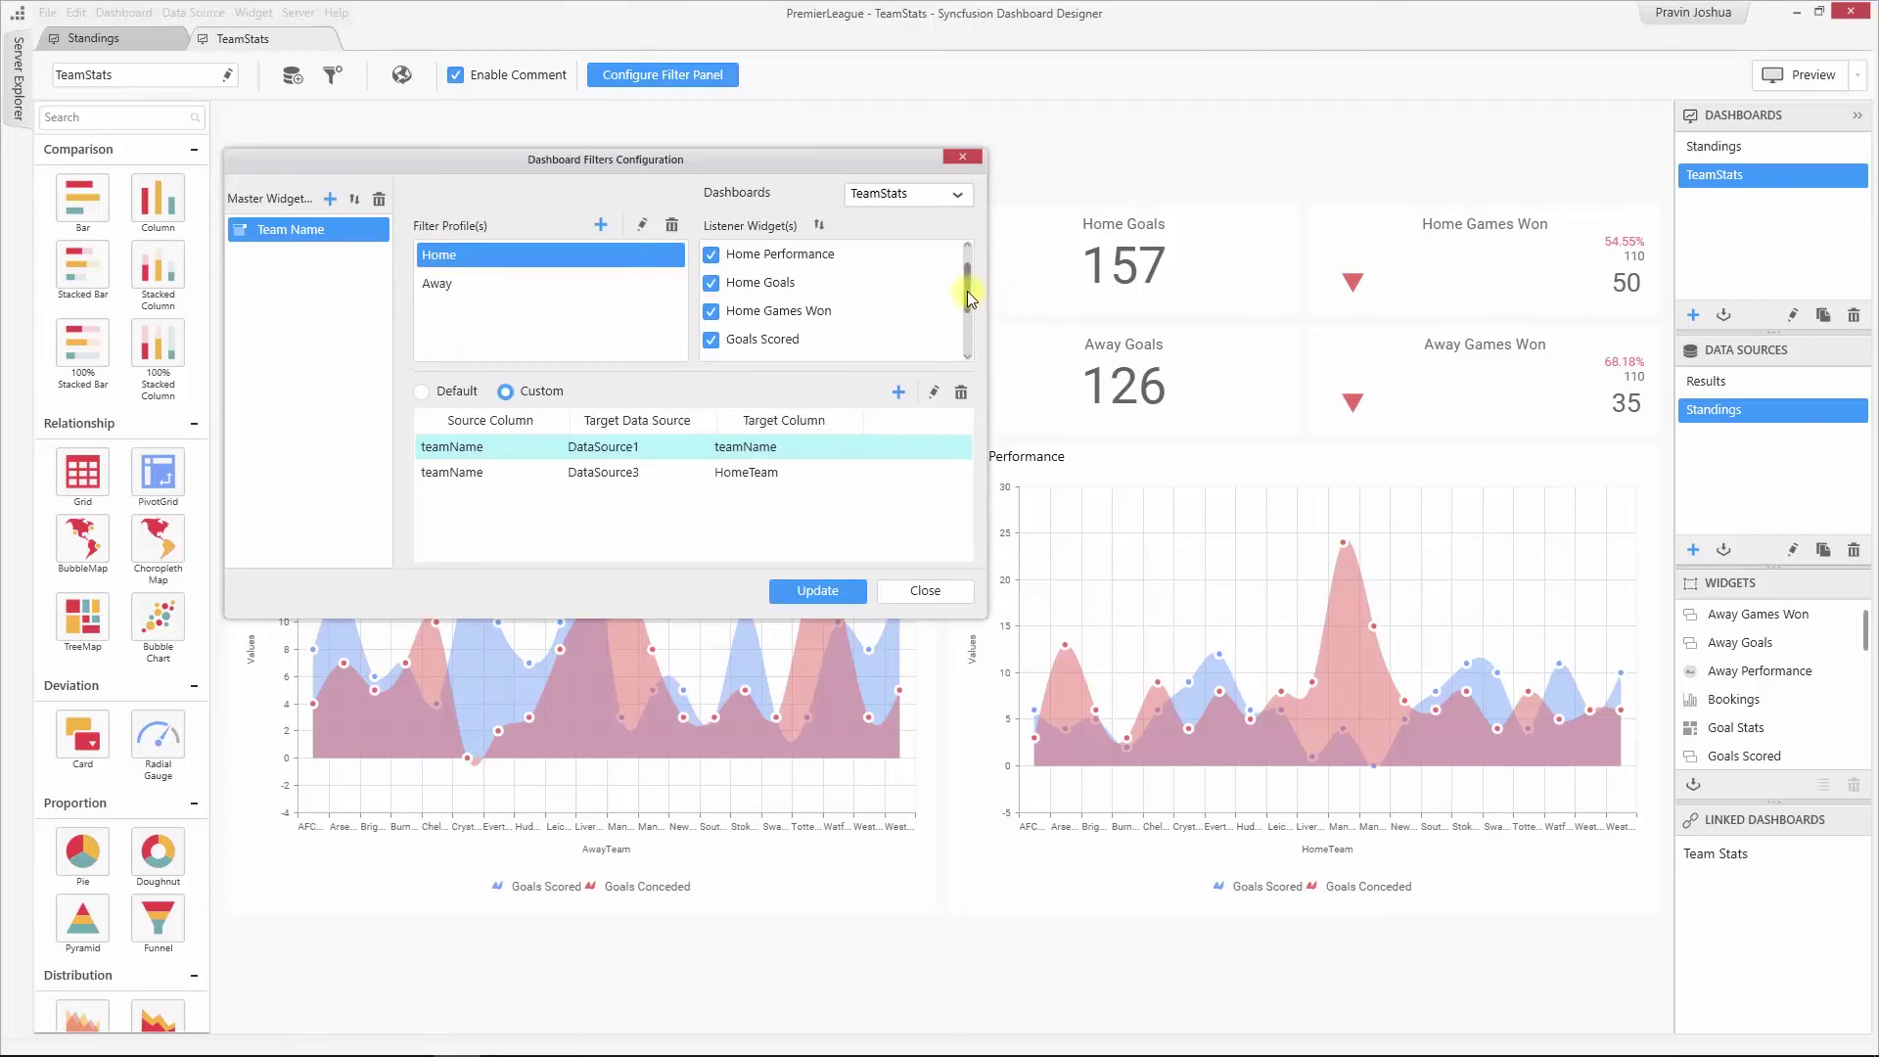
drag(967, 291, 966, 348)
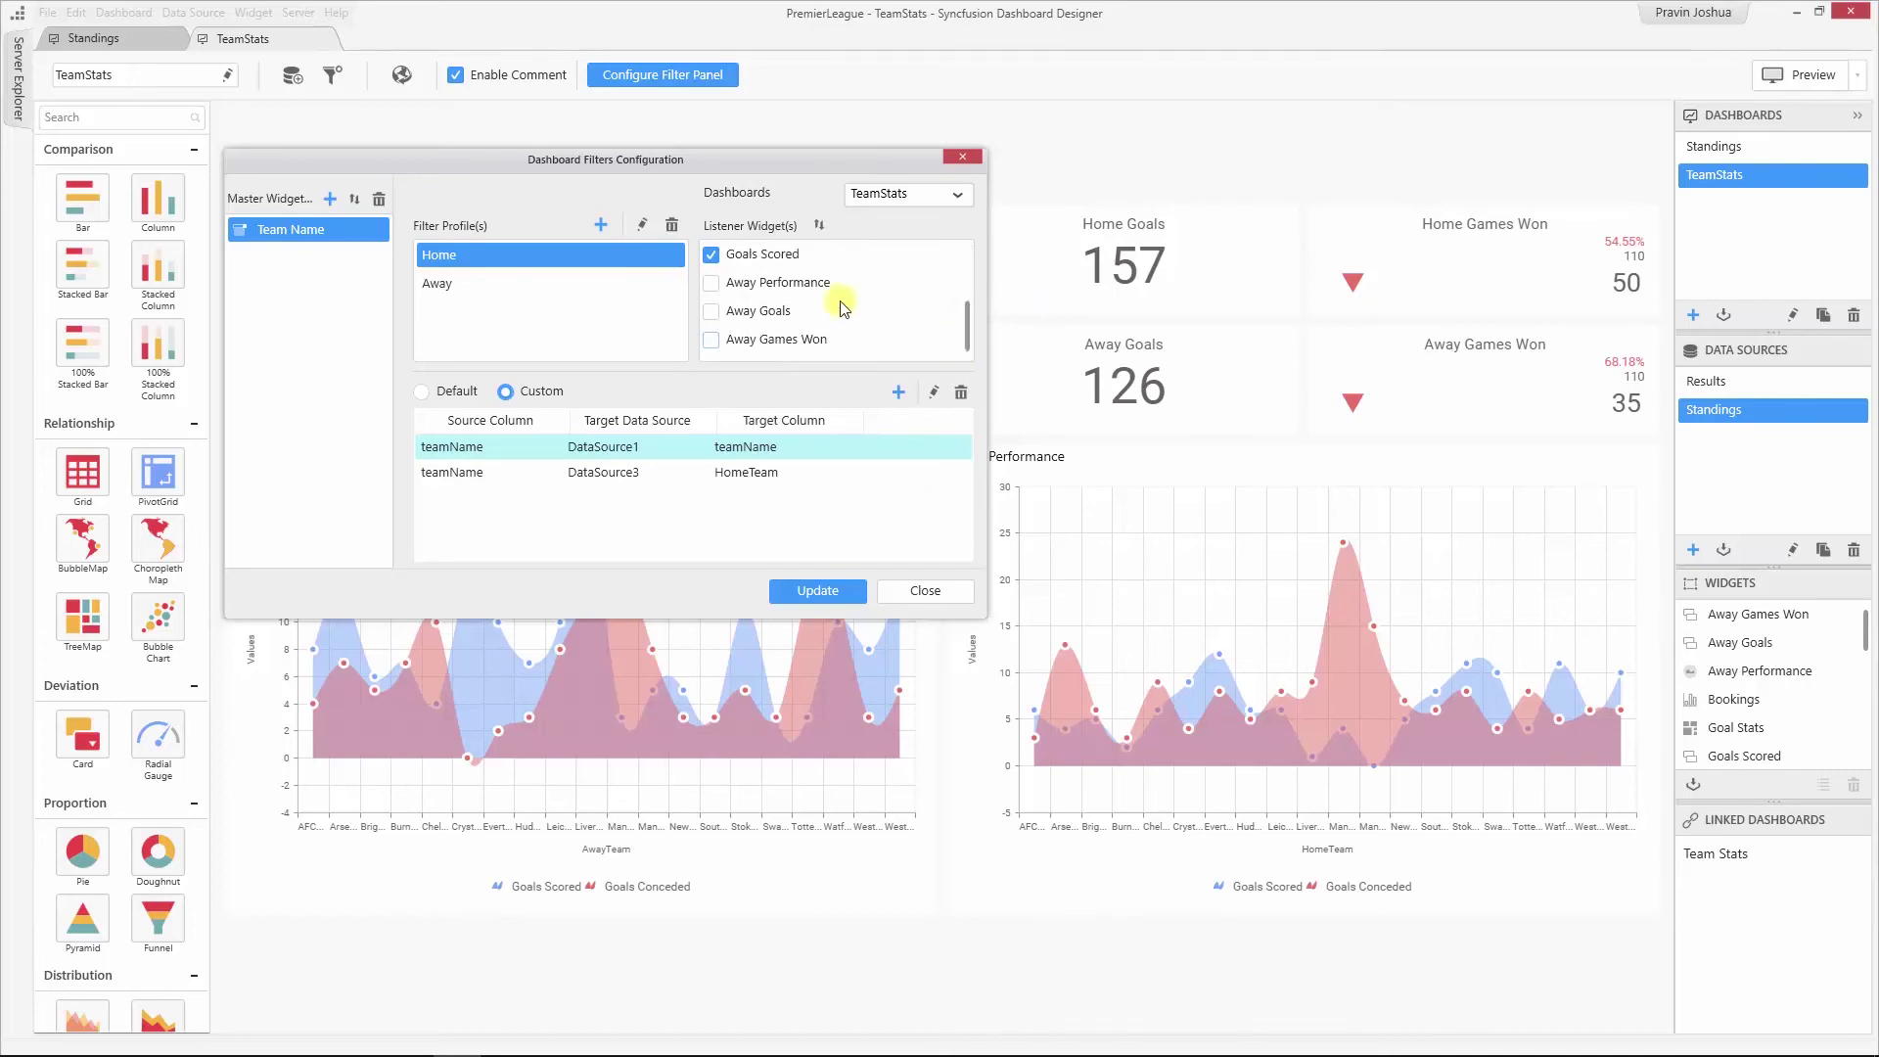
click(526, 289)
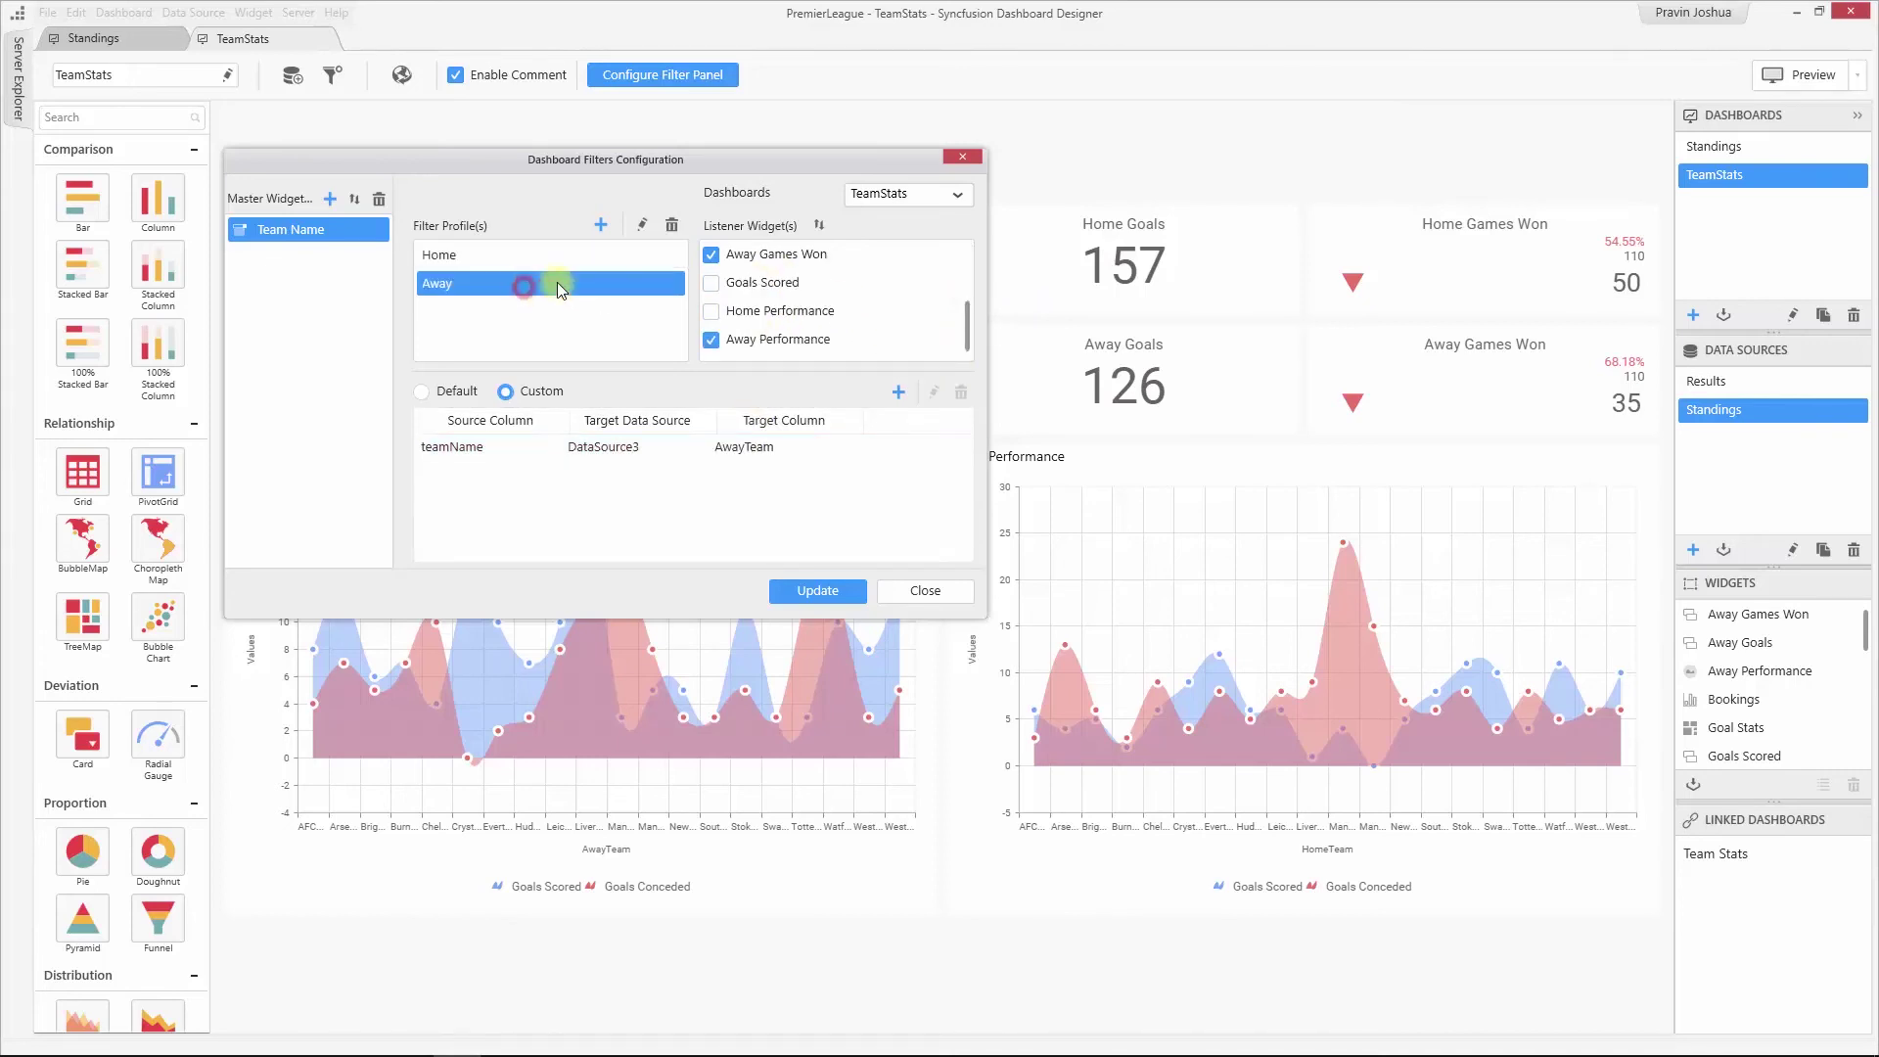
drag(971, 298, 971, 270)
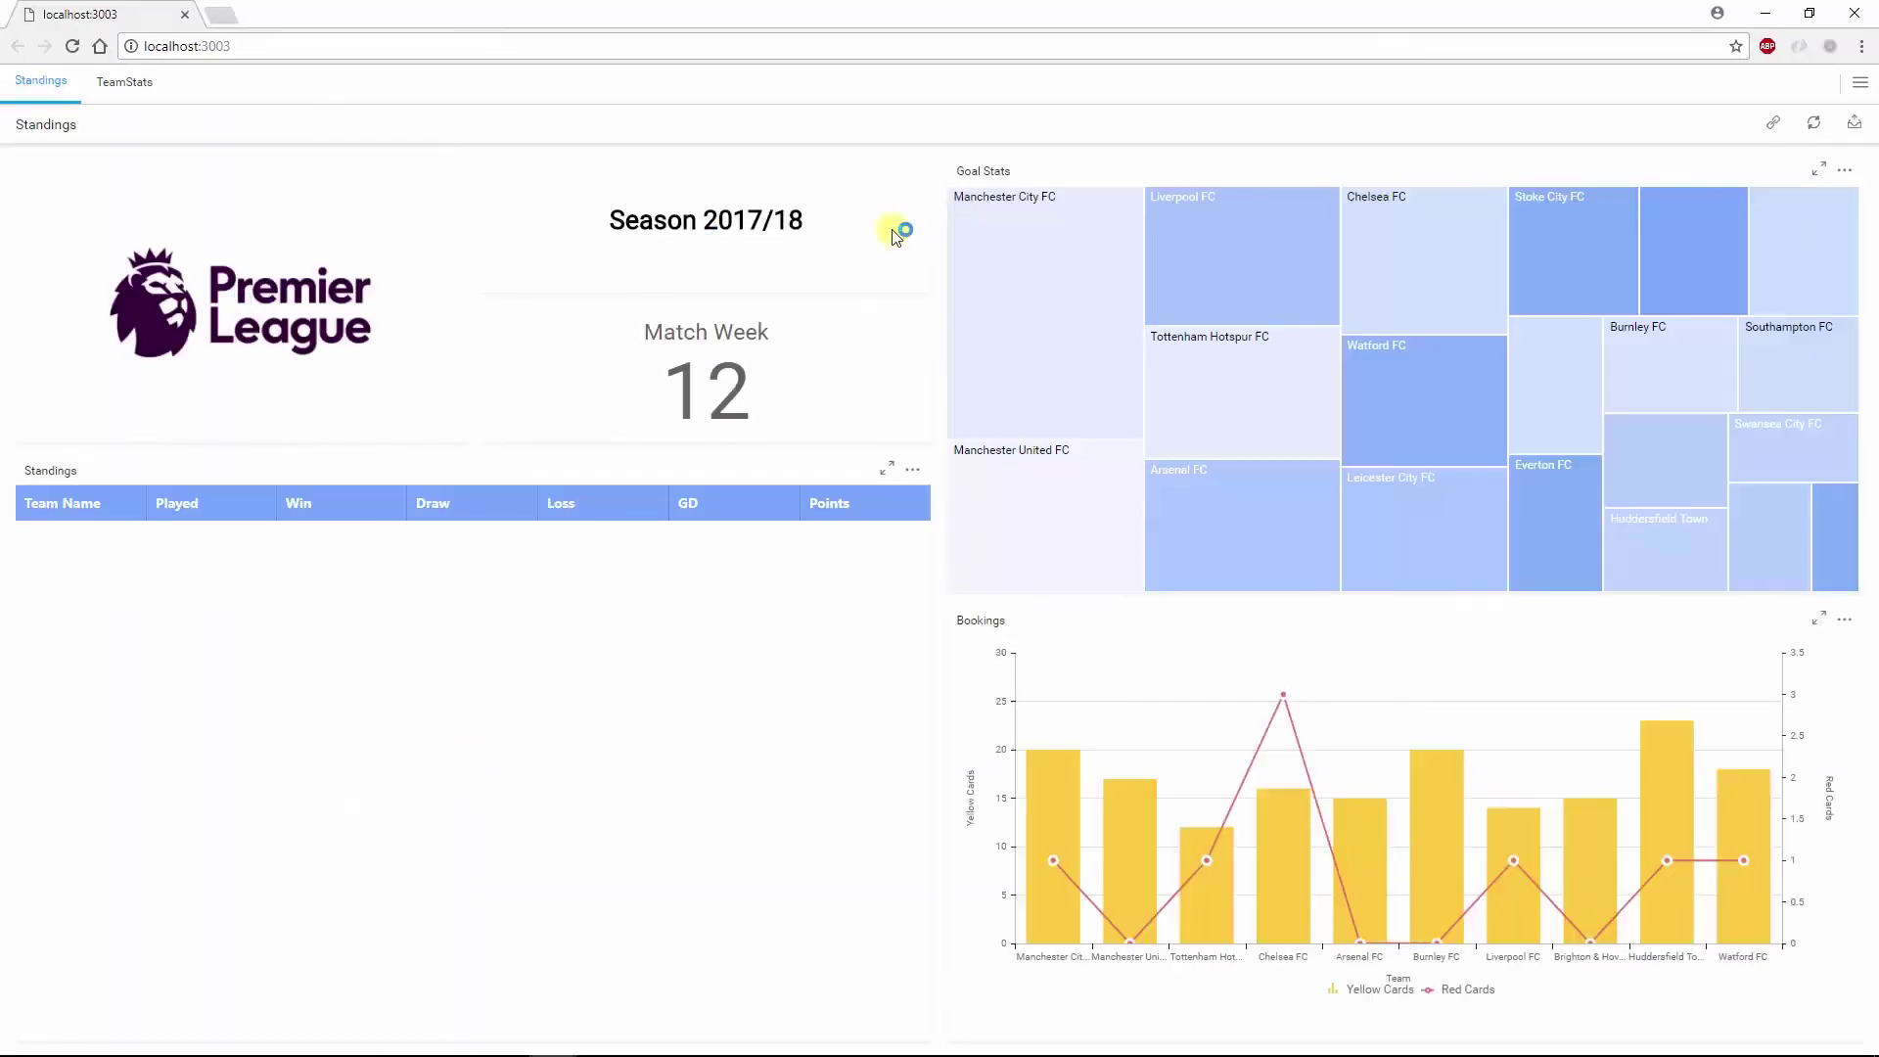
Test the team filter on the previewed TeamStats dashboard with Manchester United FC and Tottenham Hotspur FC.
click(124, 84)
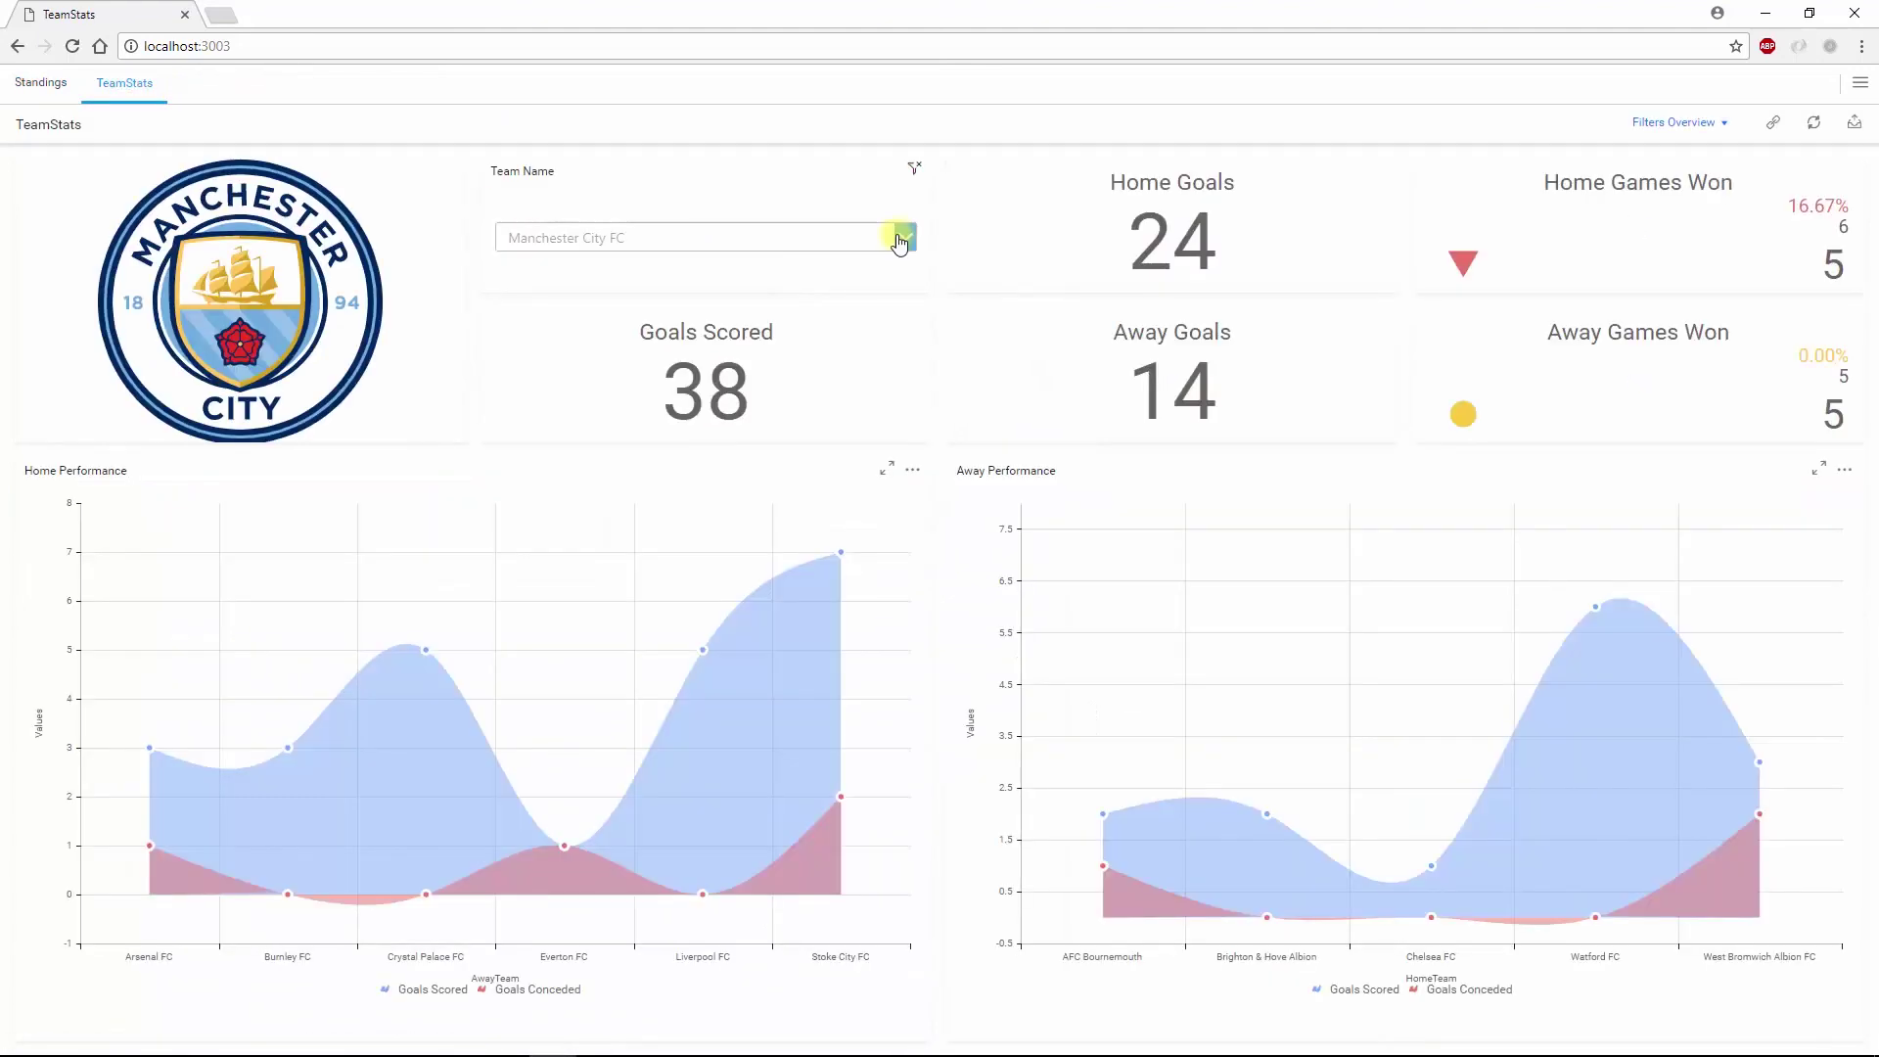
click(899, 238)
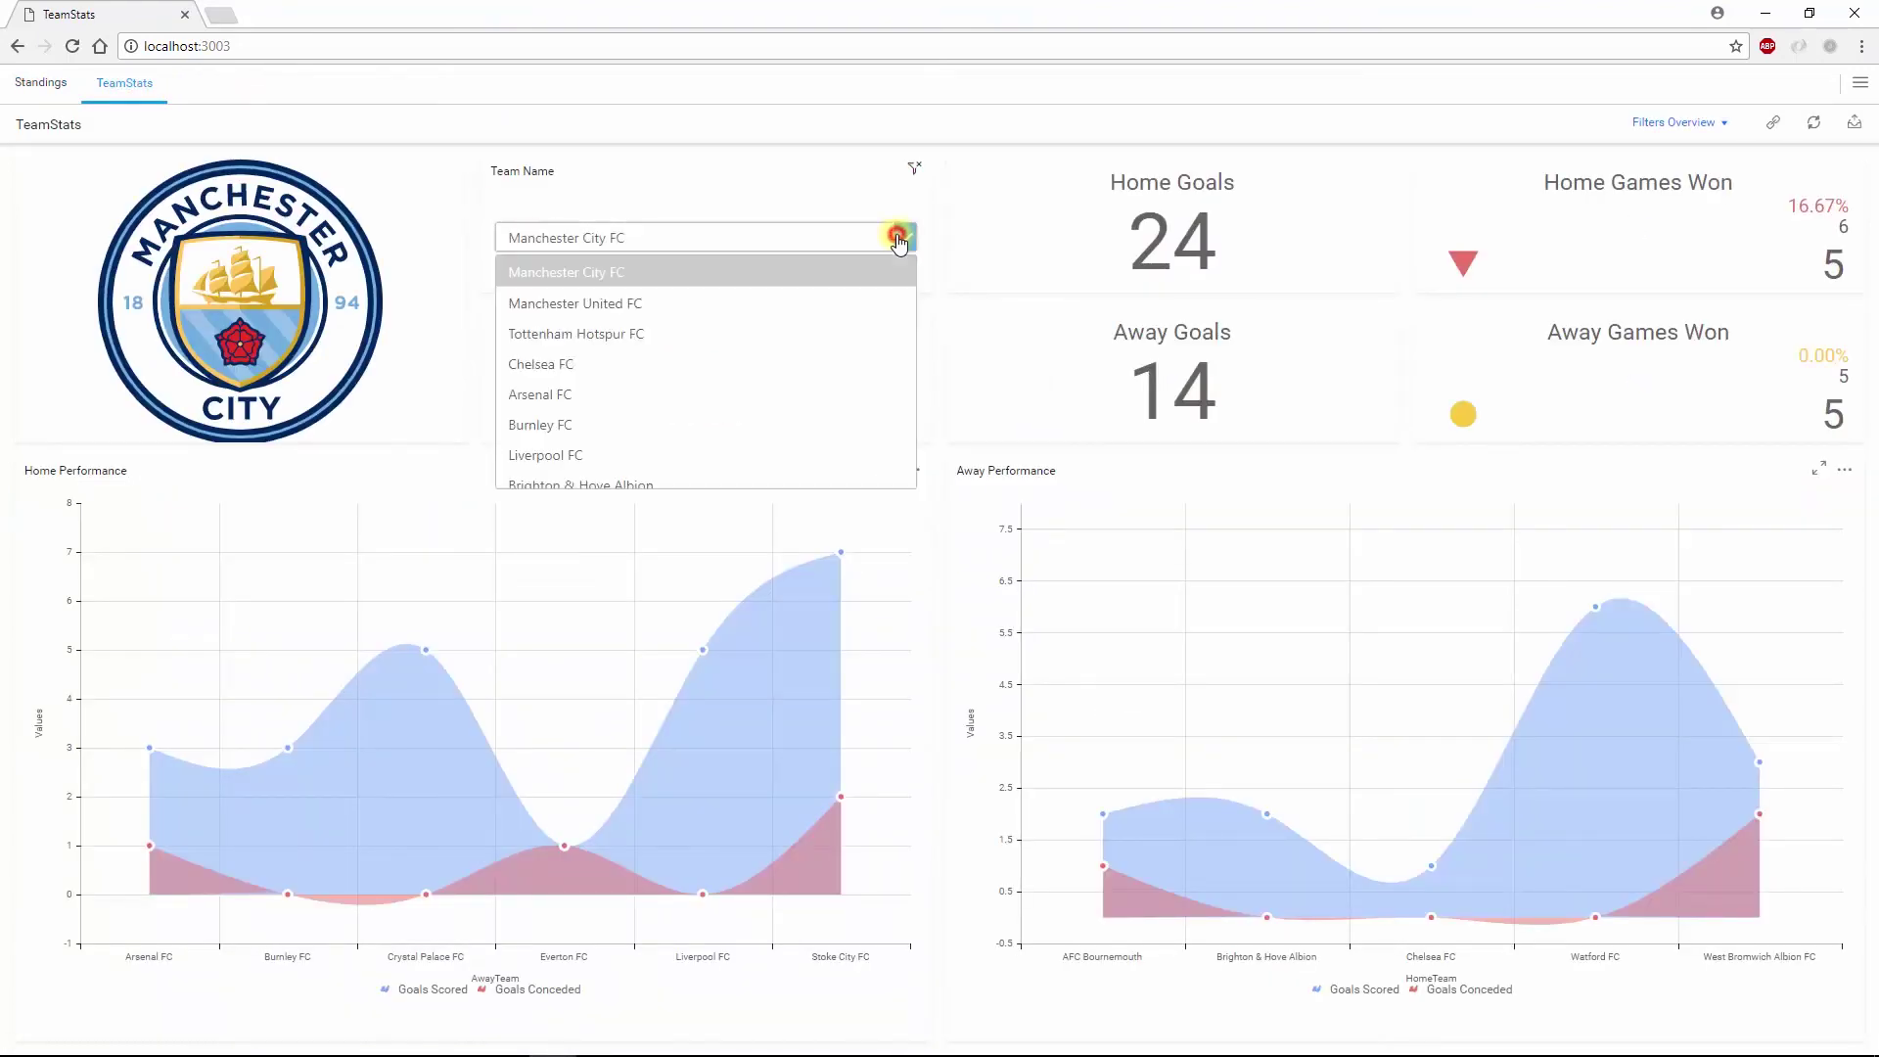
click(856, 299)
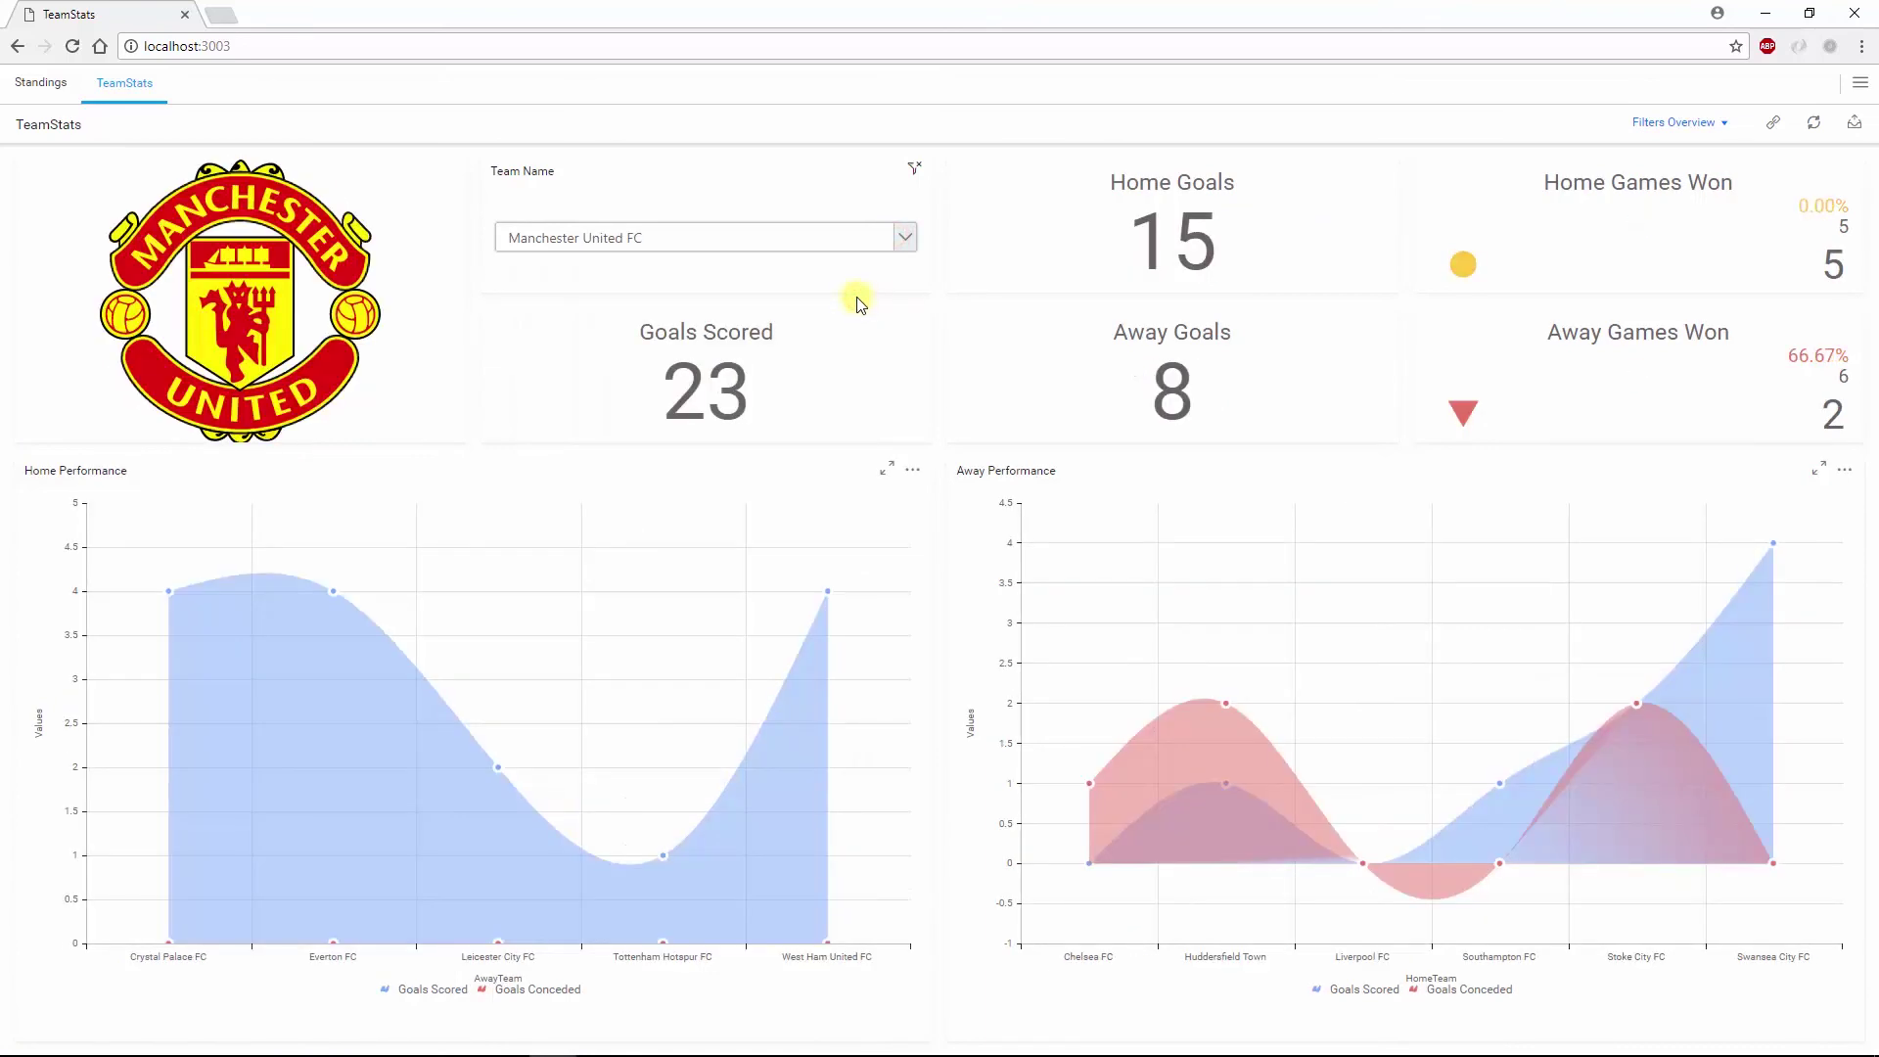
click(906, 238)
click(861, 324)
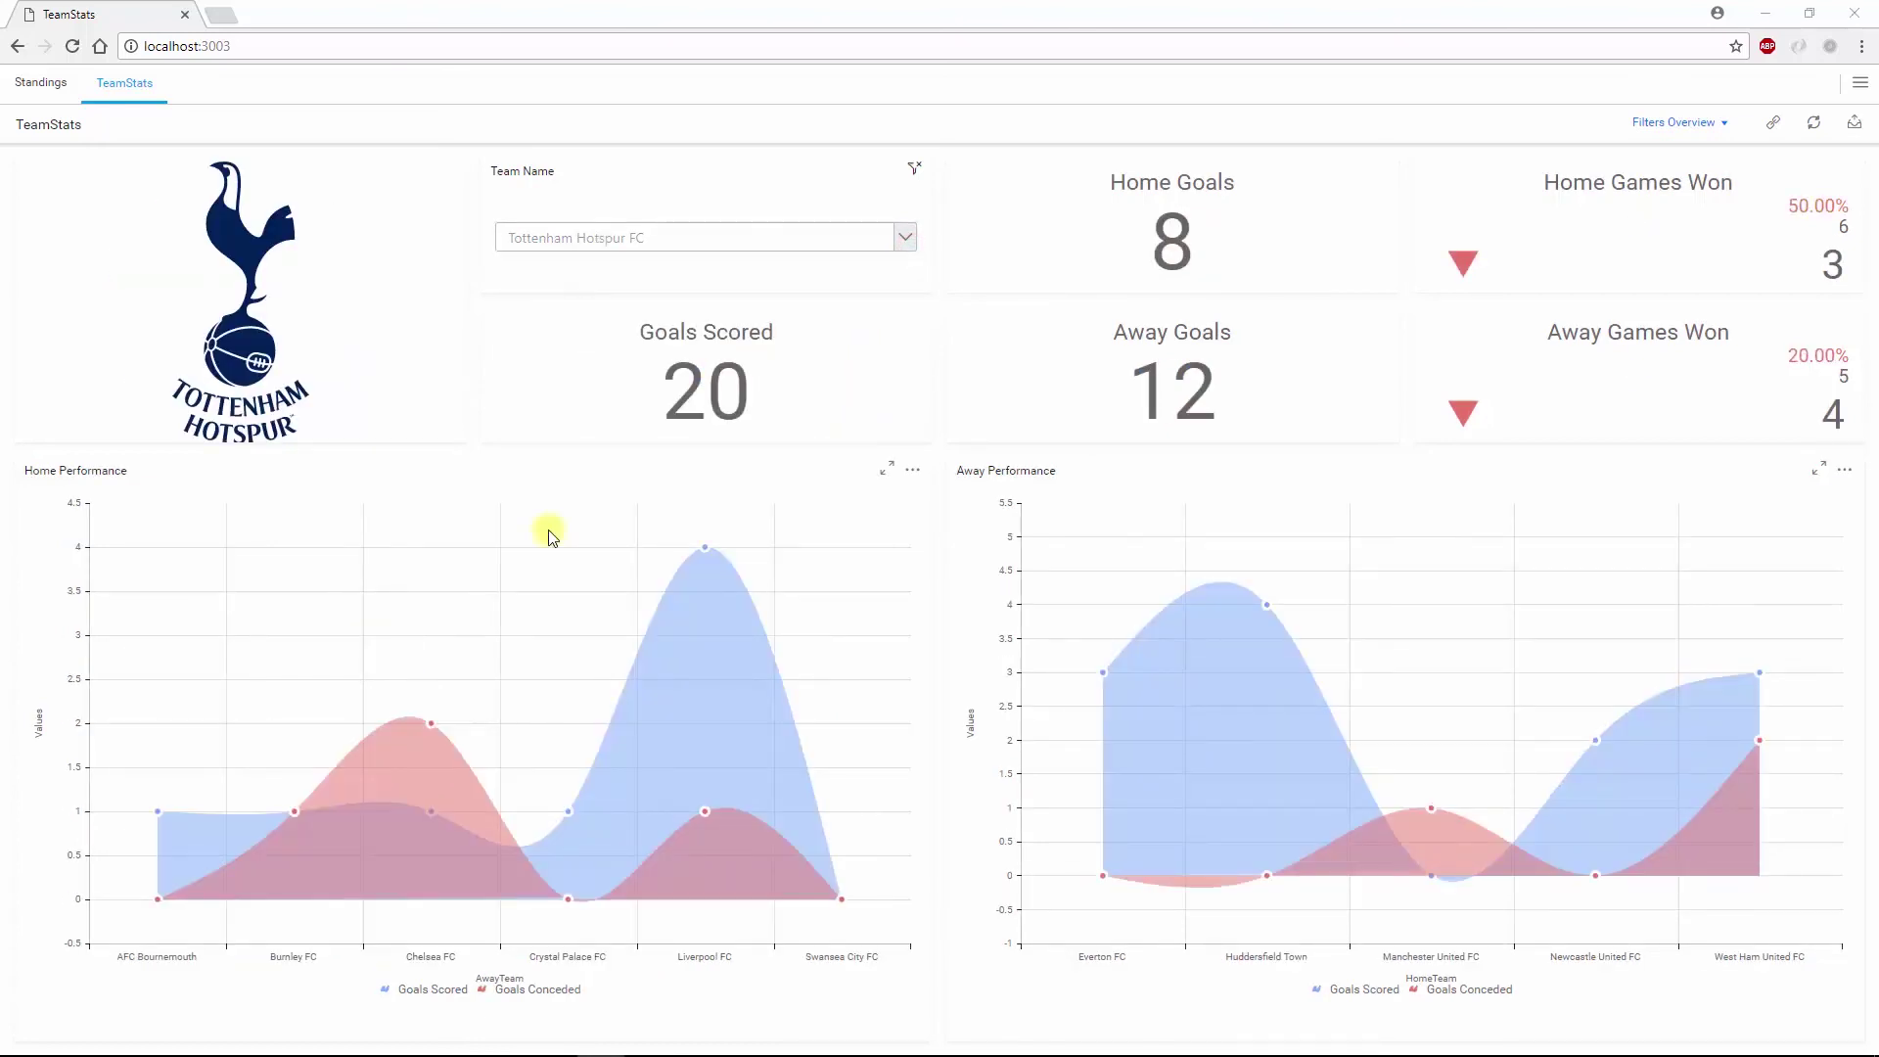
Return to the previewed Standings dashboard and follow the Manchester United FC link in the Standings grid.
click(41, 82)
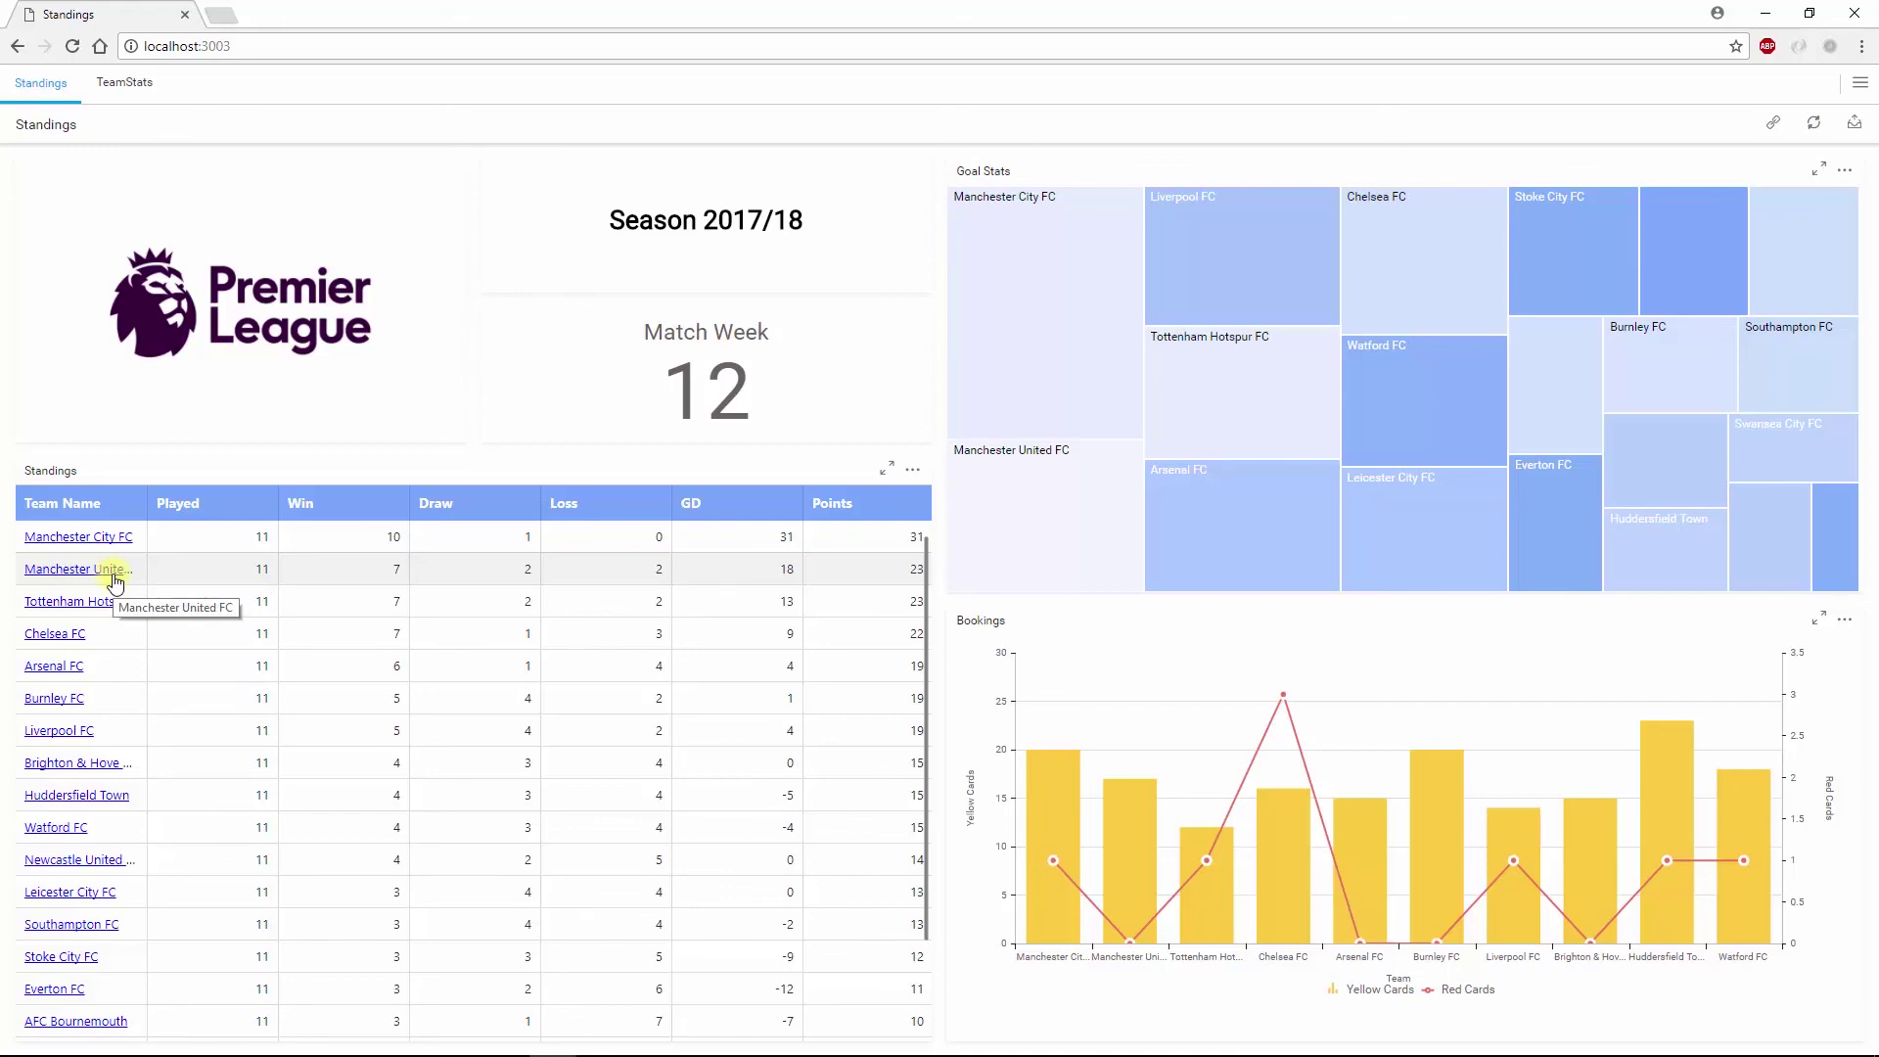
click(115, 579)
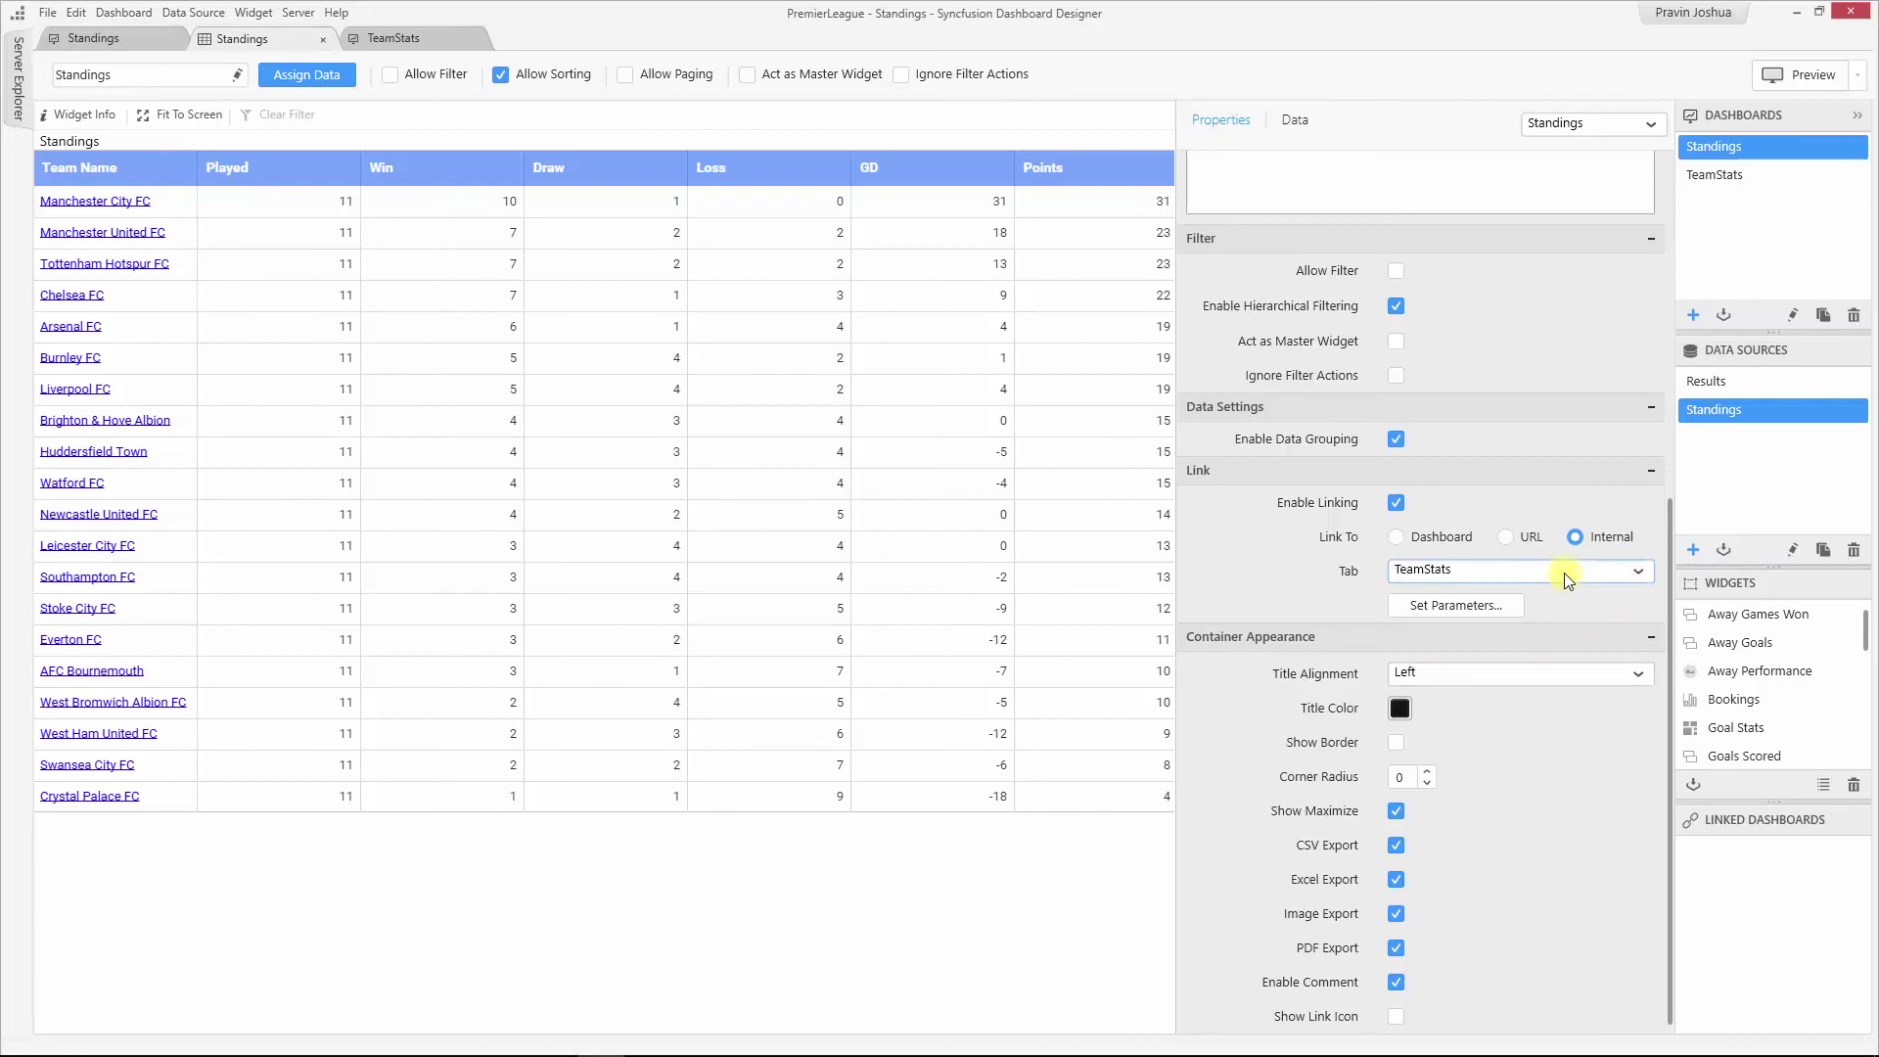
In the Standings grid's link parameters, map the Team Name widget's teamName target to the source column teamName of the Standings widget.
click(1482, 603)
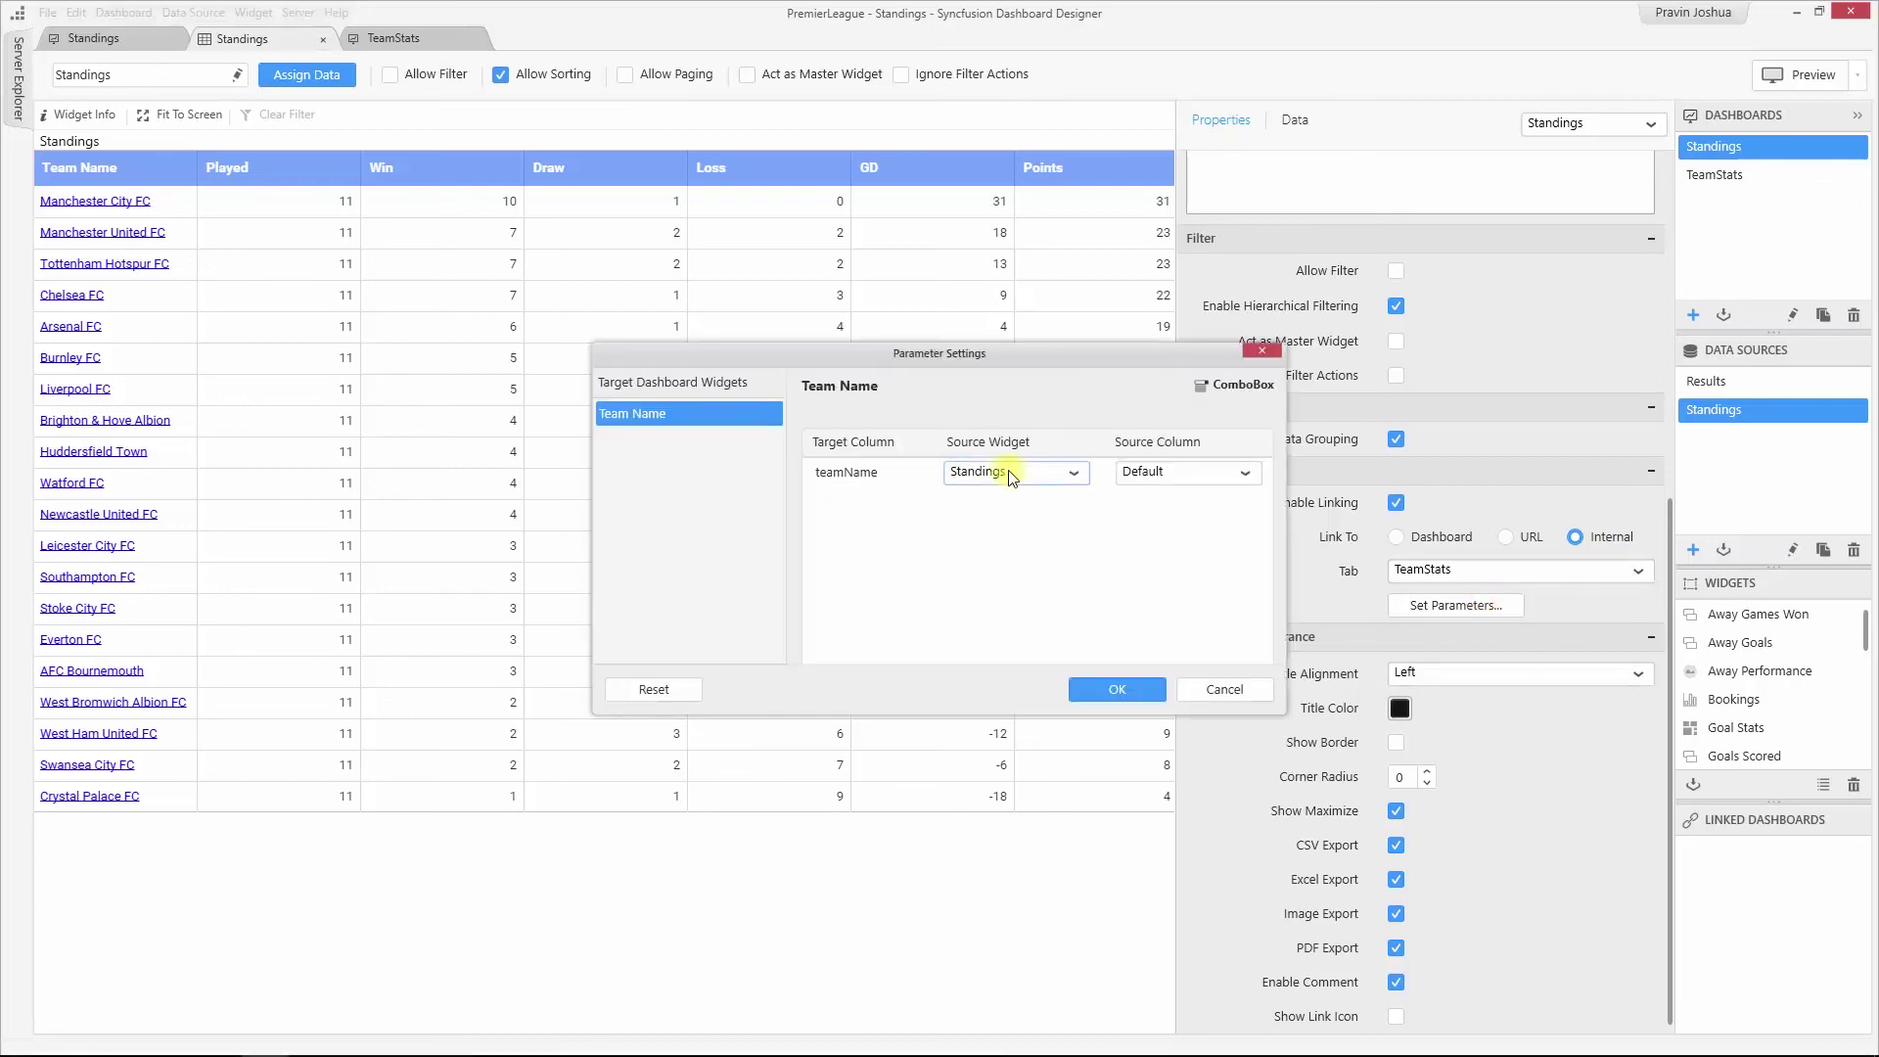
click(1190, 472)
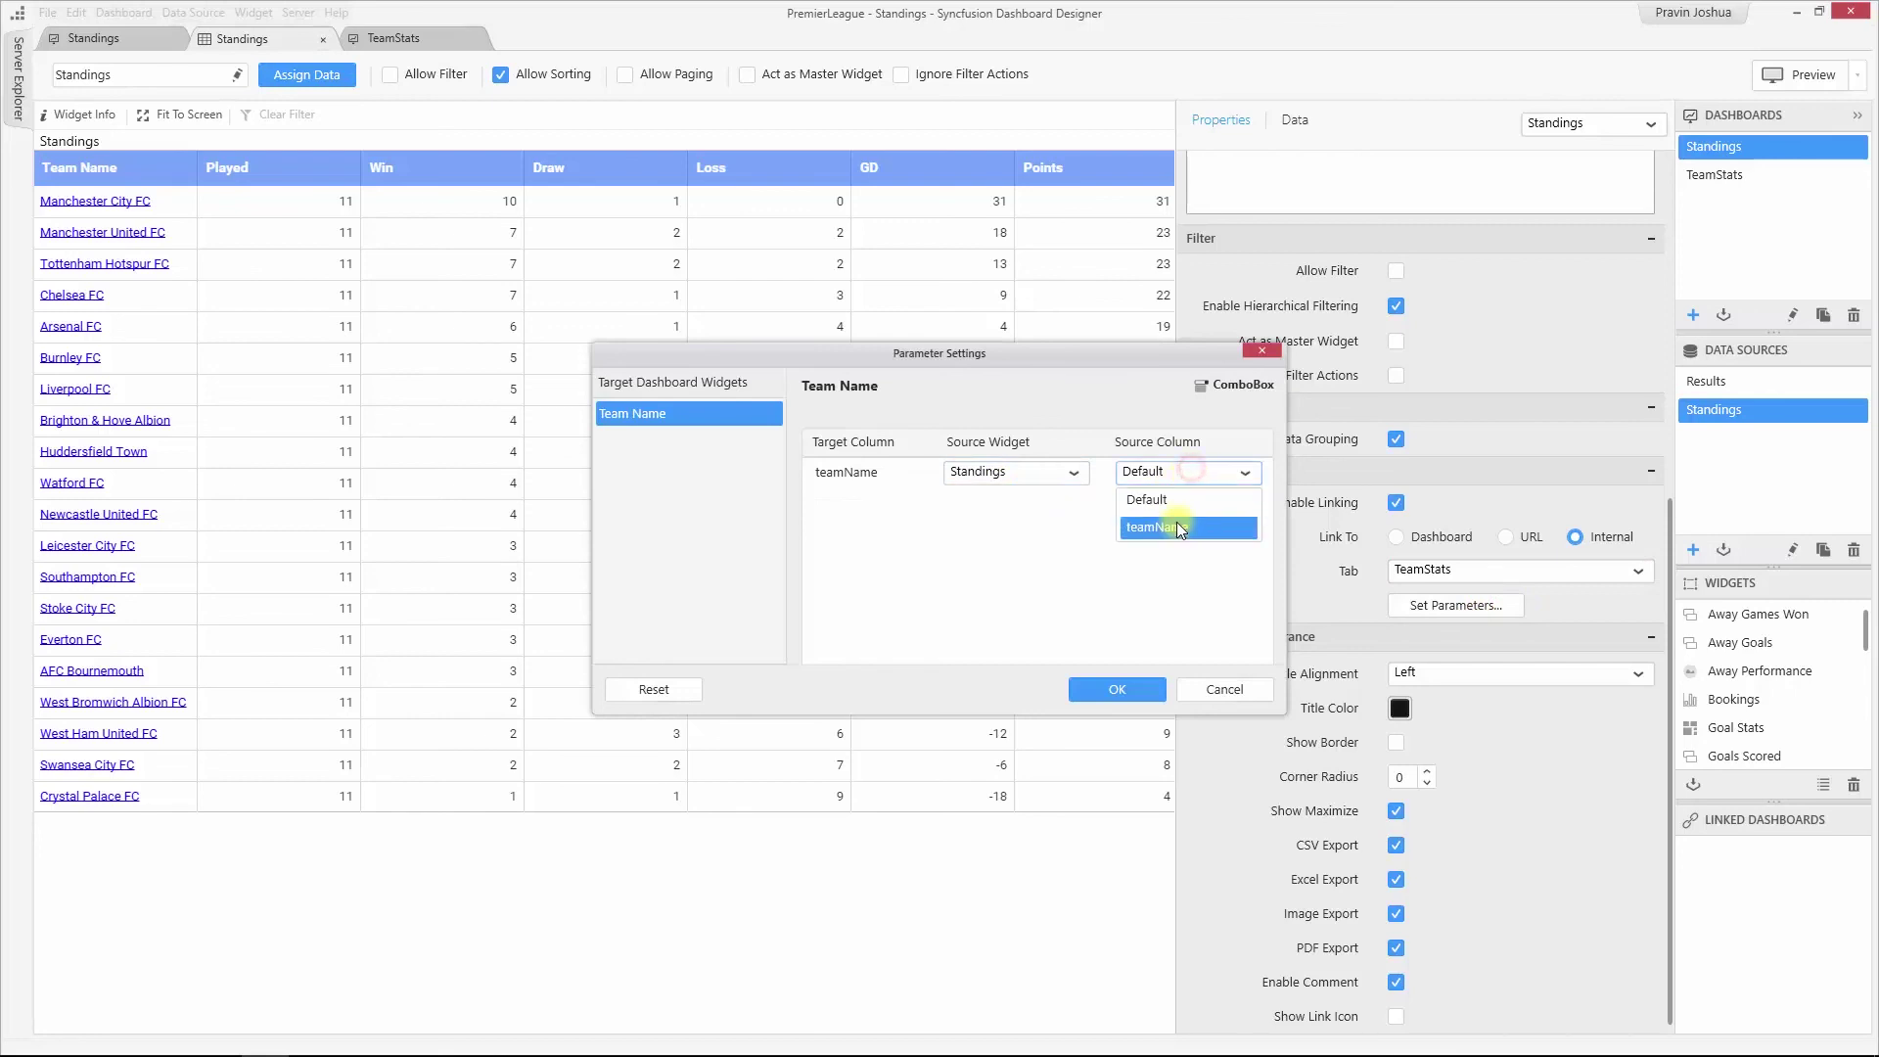
click(1176, 527)
click(1134, 691)
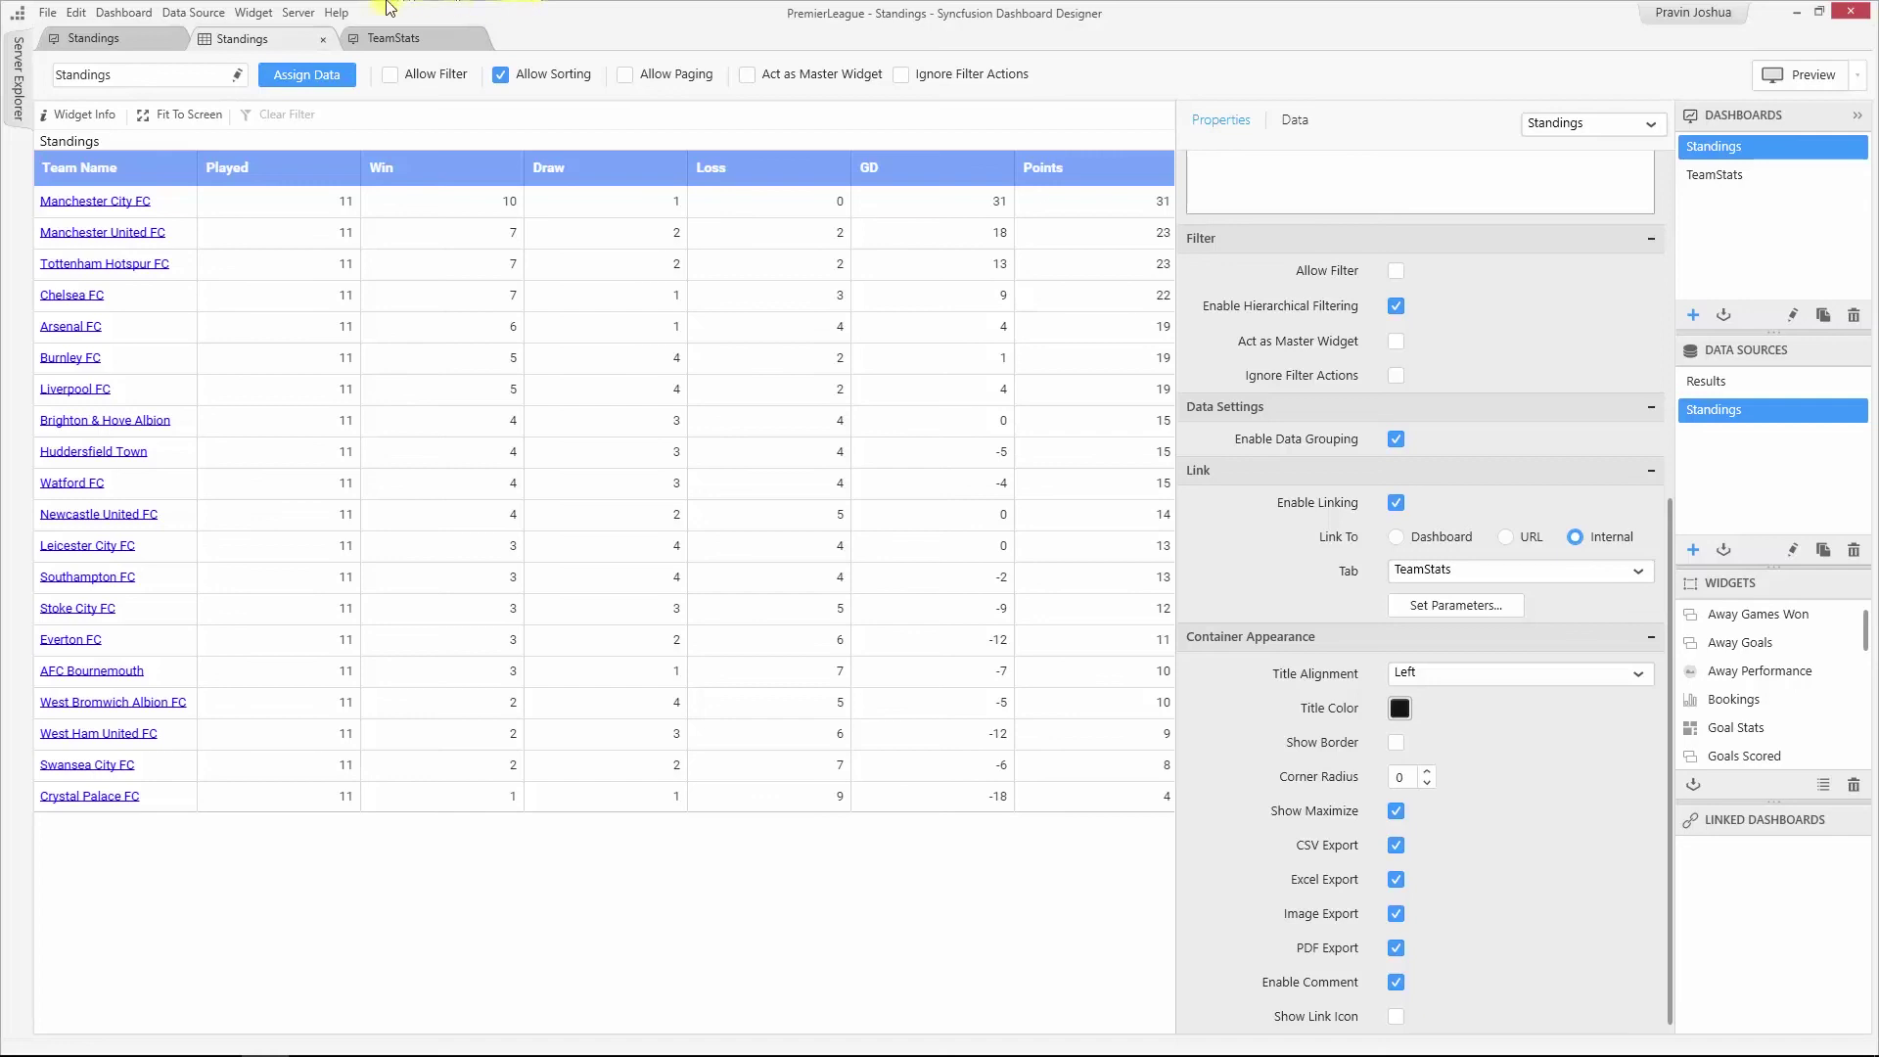
Publish the PremierLeague report to the Syncfusion Dashboard Server.
click(299, 12)
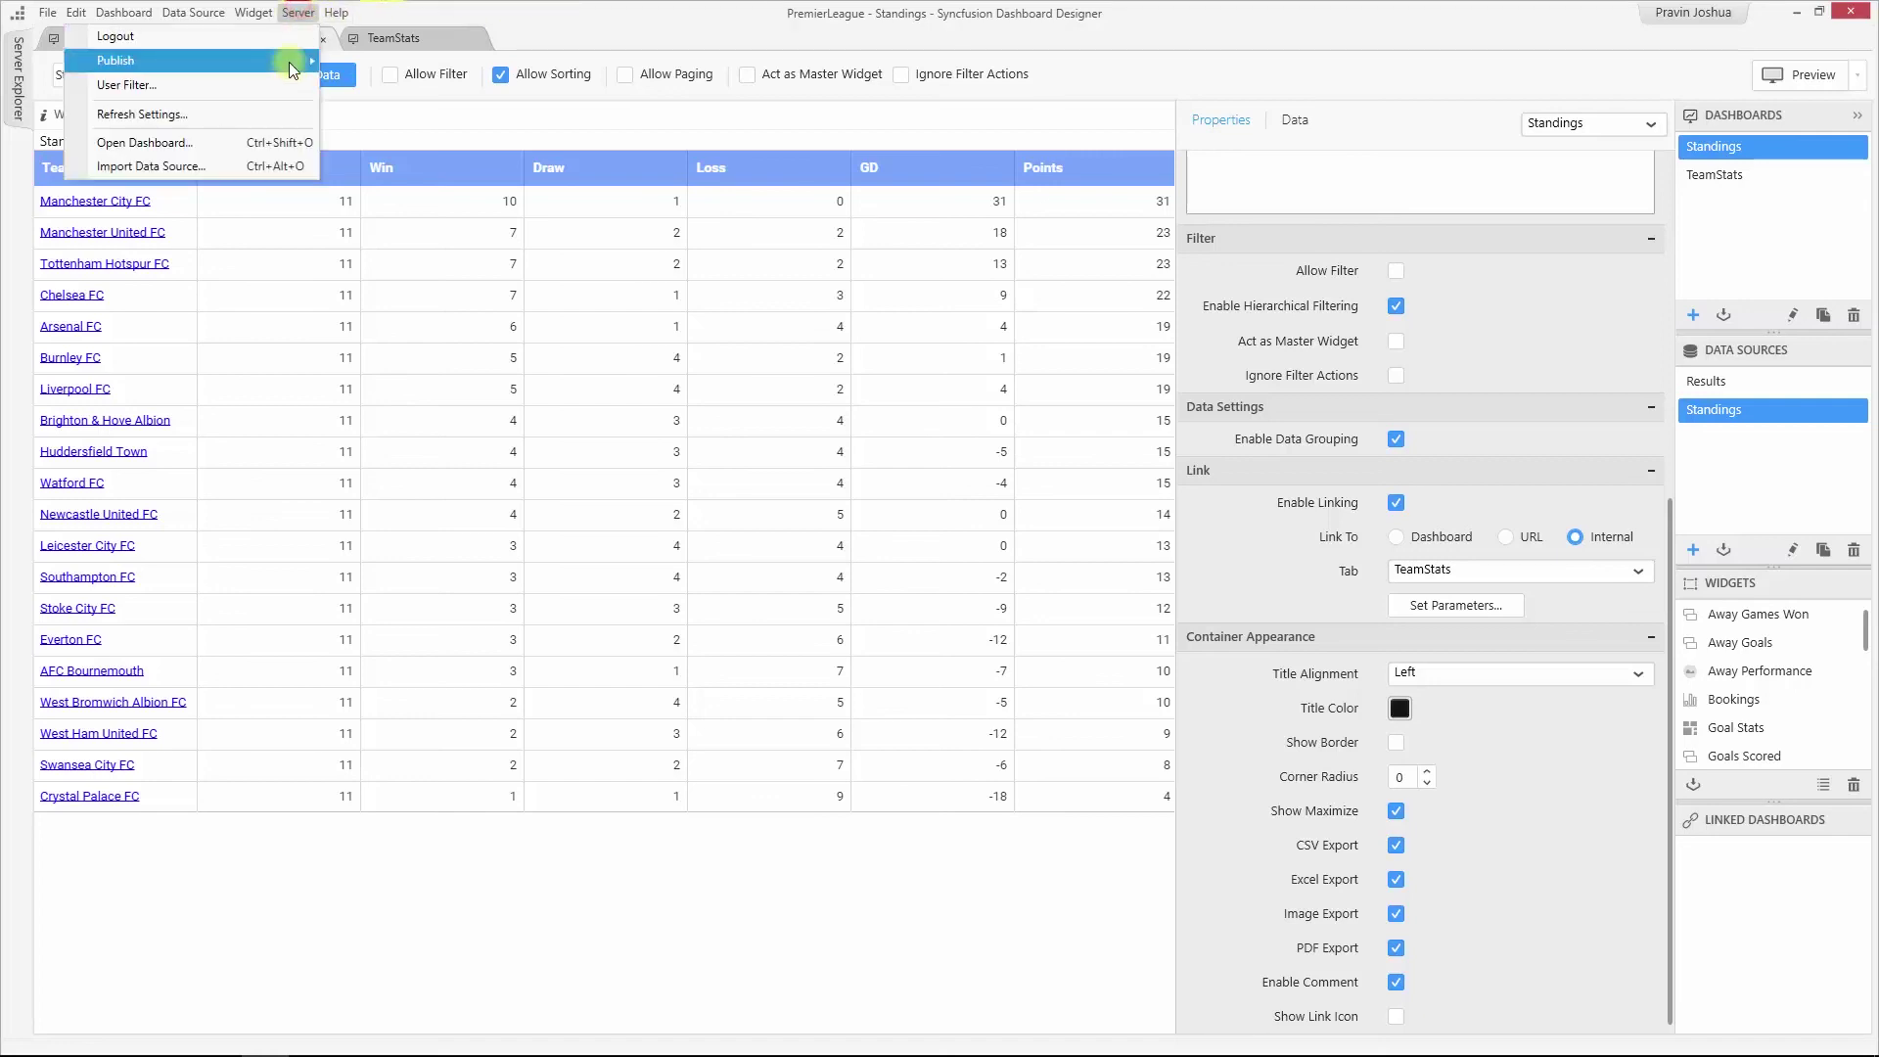
mouse_move(294, 61)
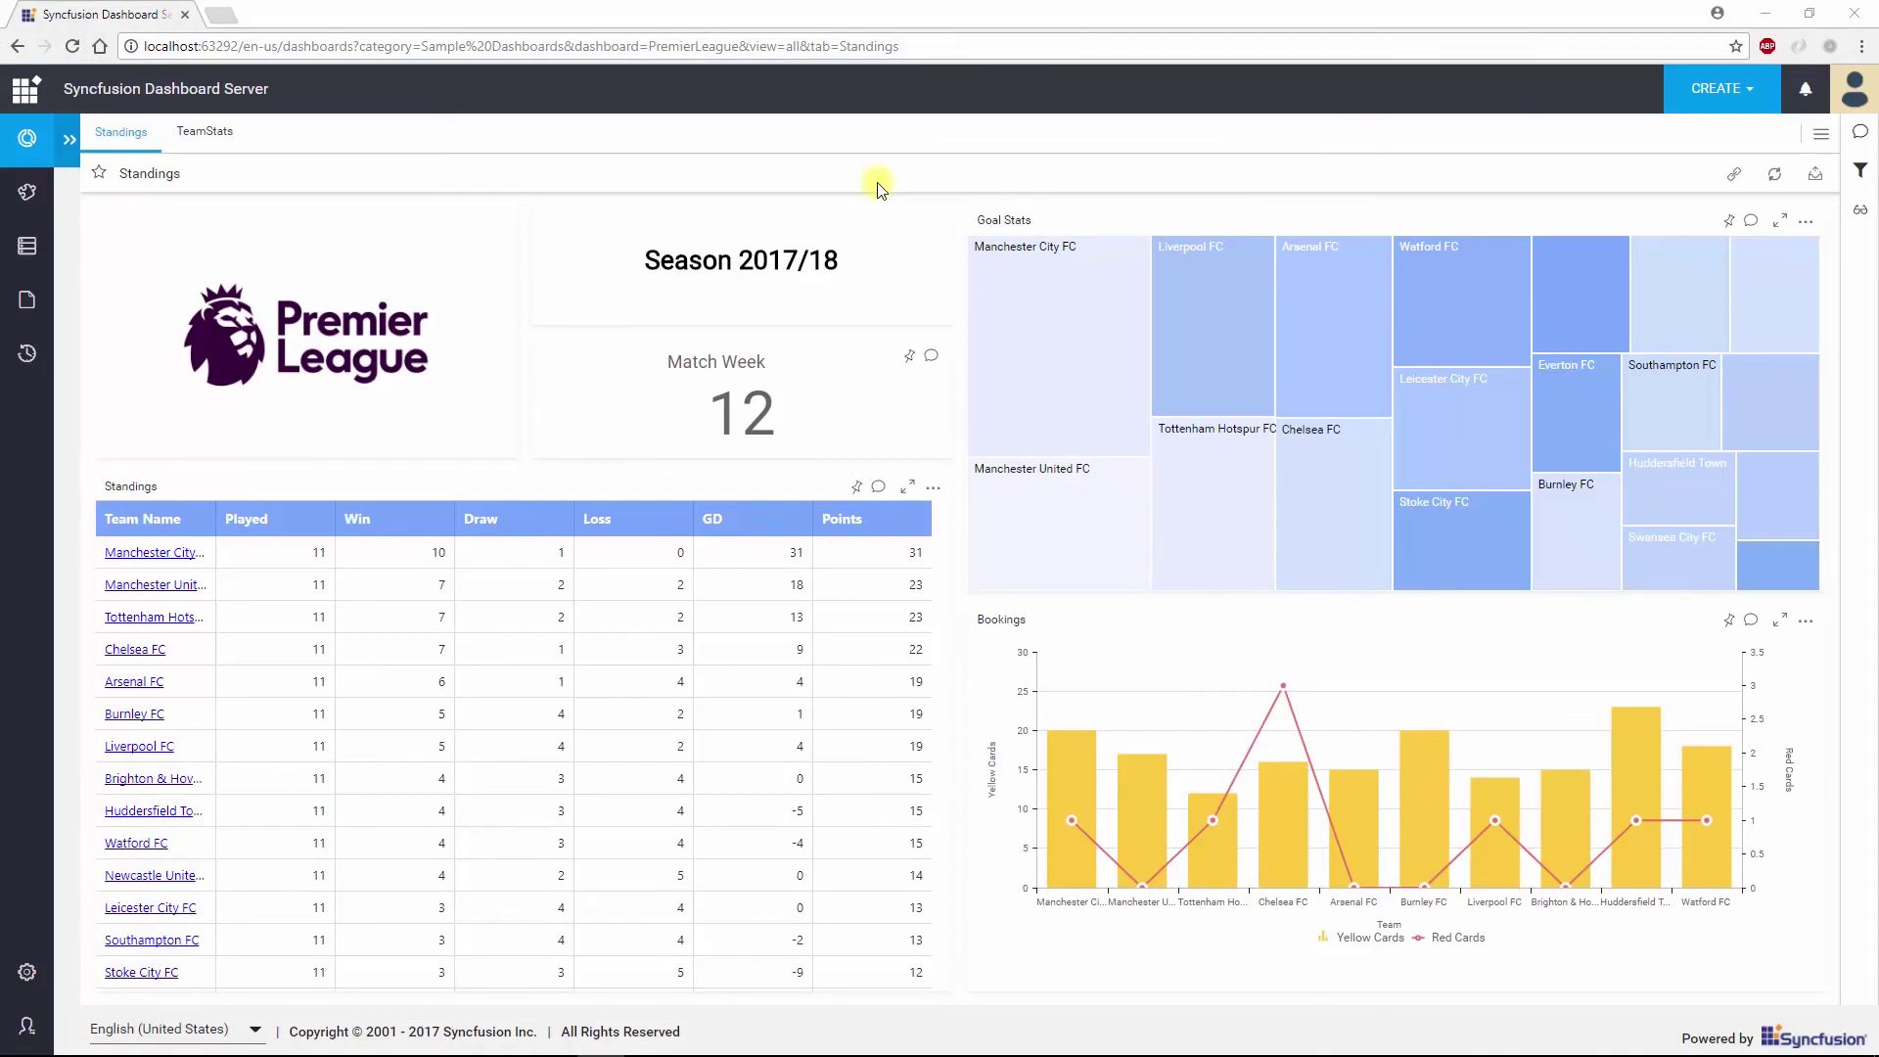
Filter the published TeamStats dashboard to Chelsea FC.
click(210, 133)
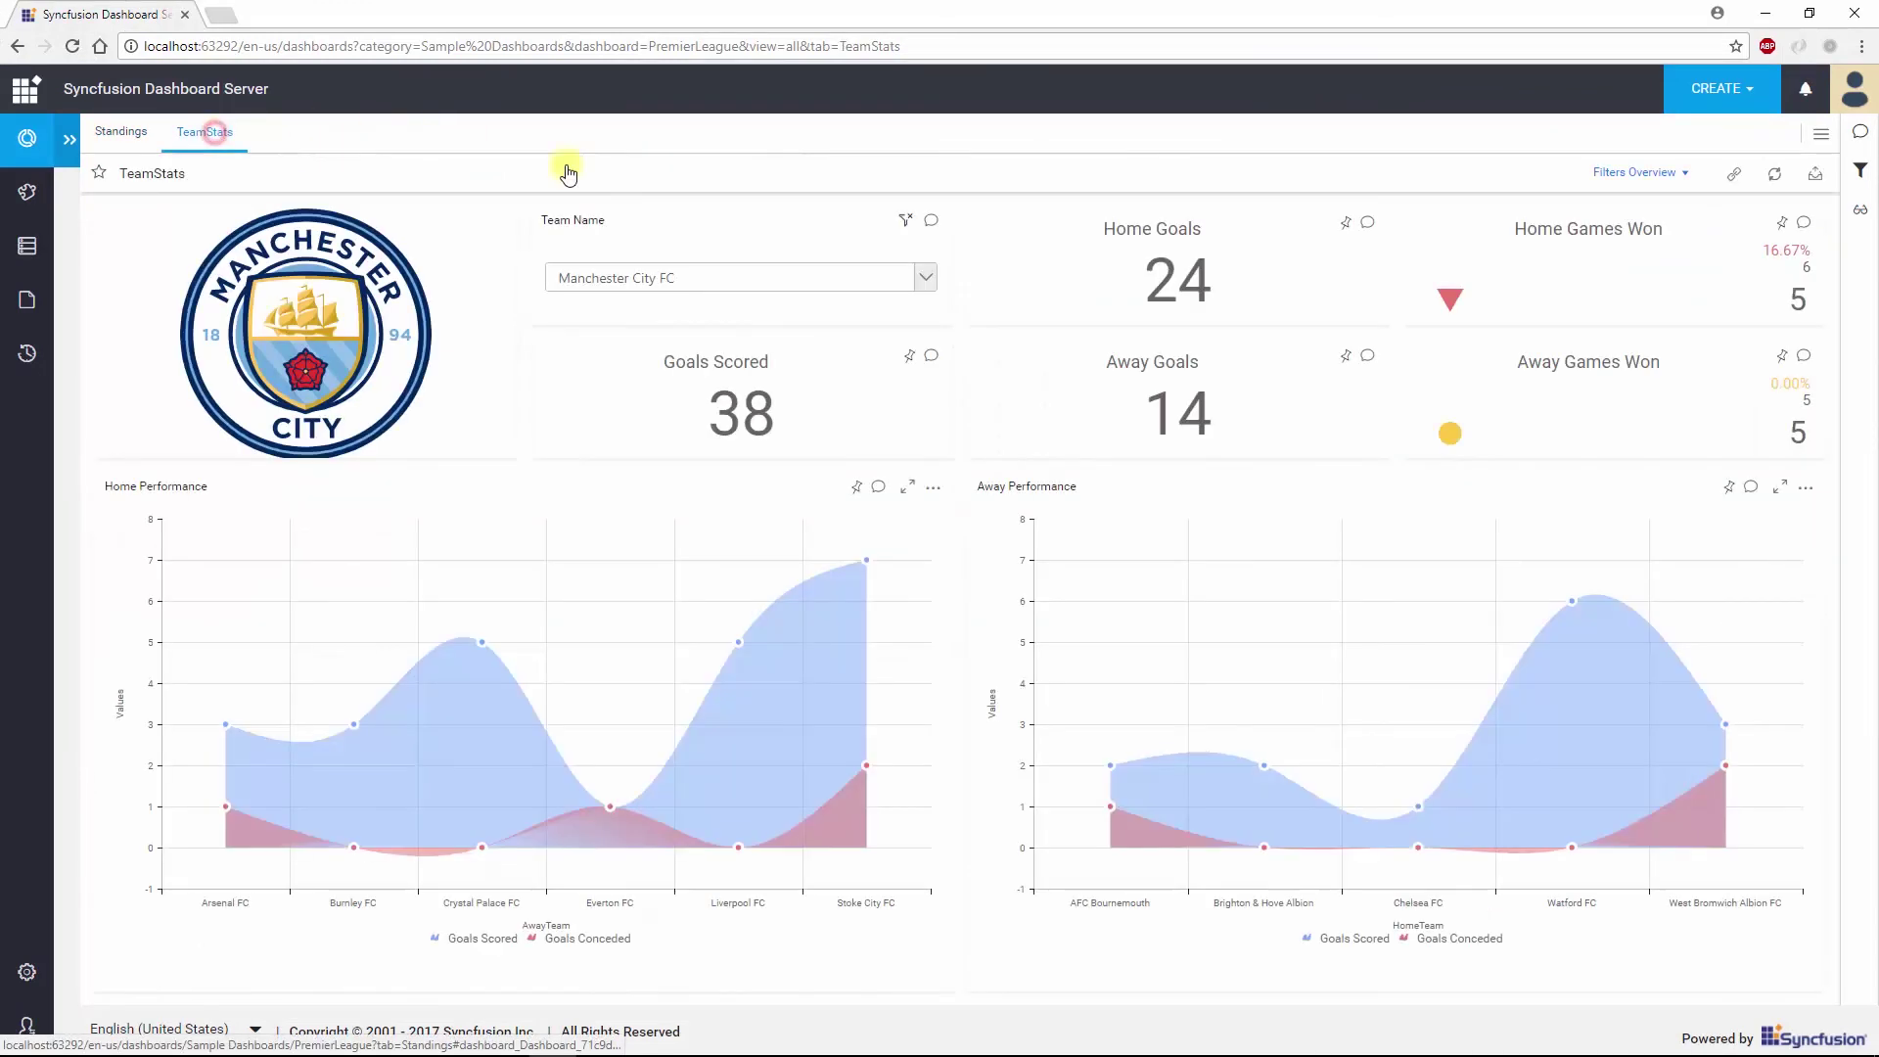
click(926, 280)
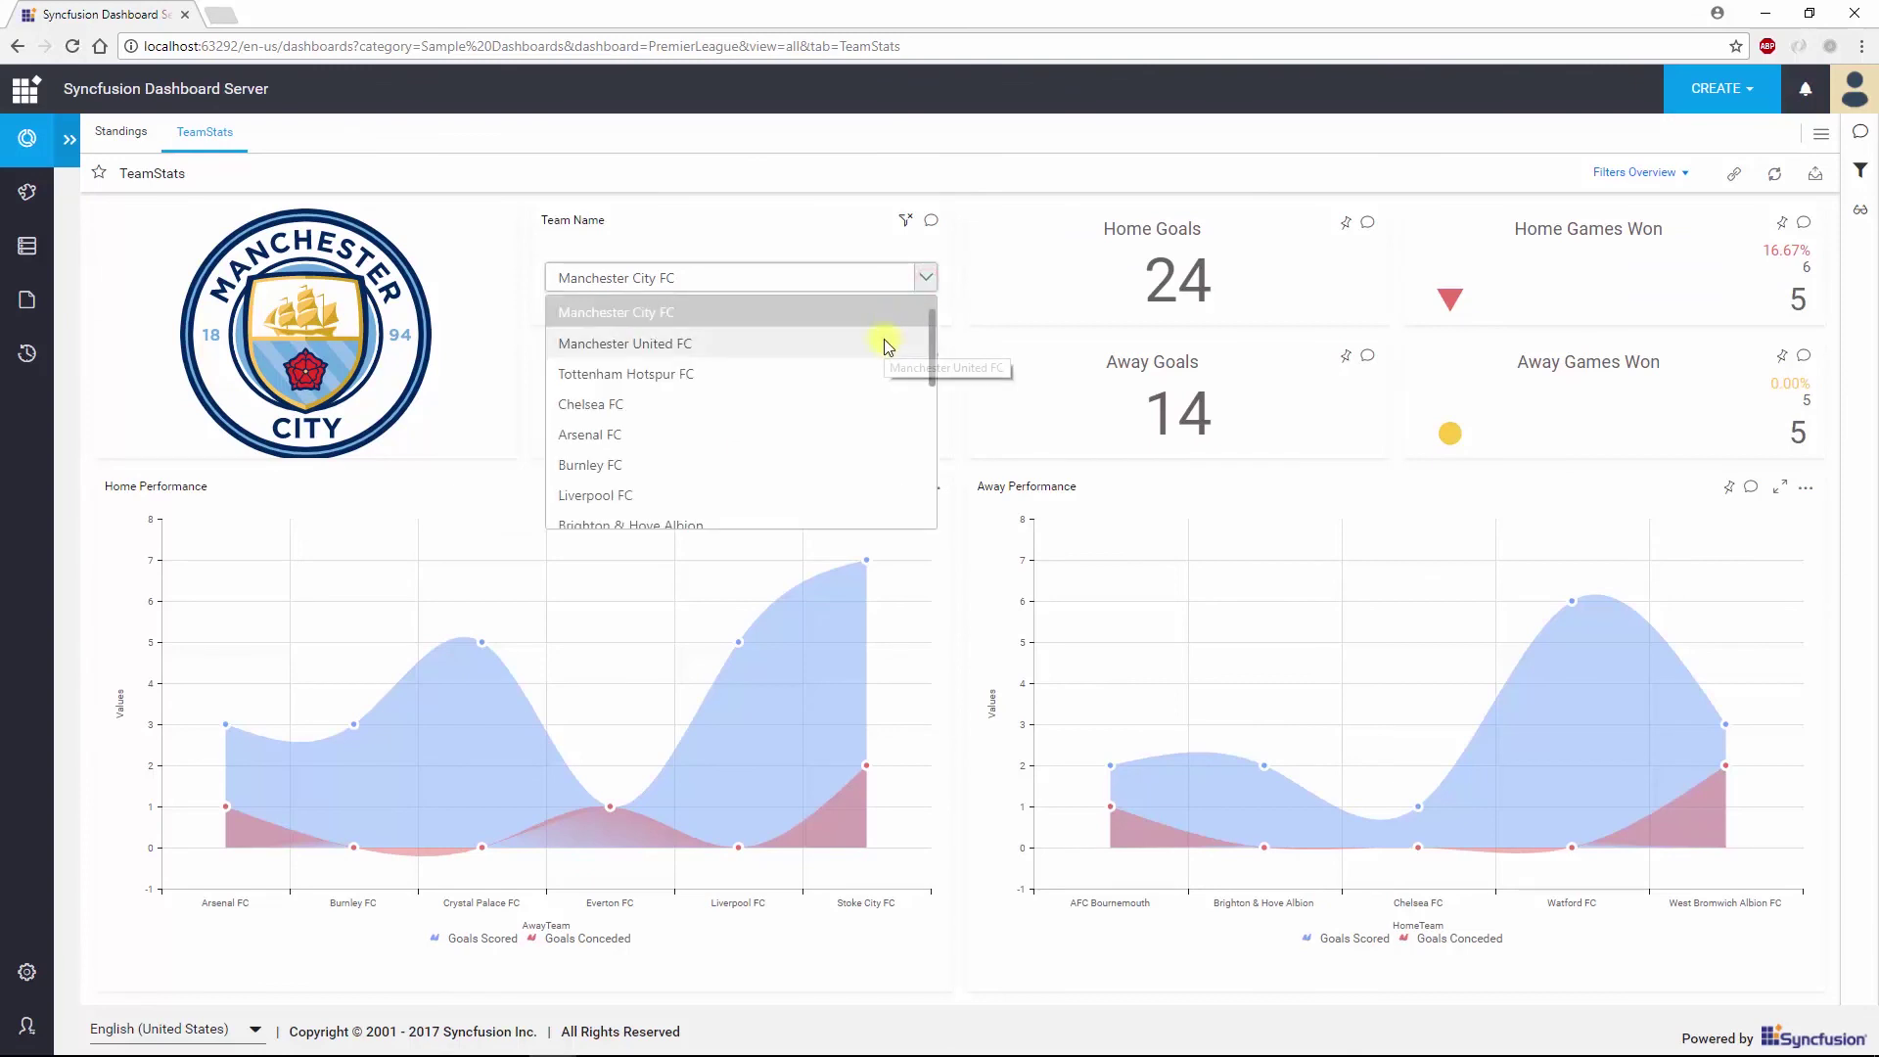
click(864, 409)
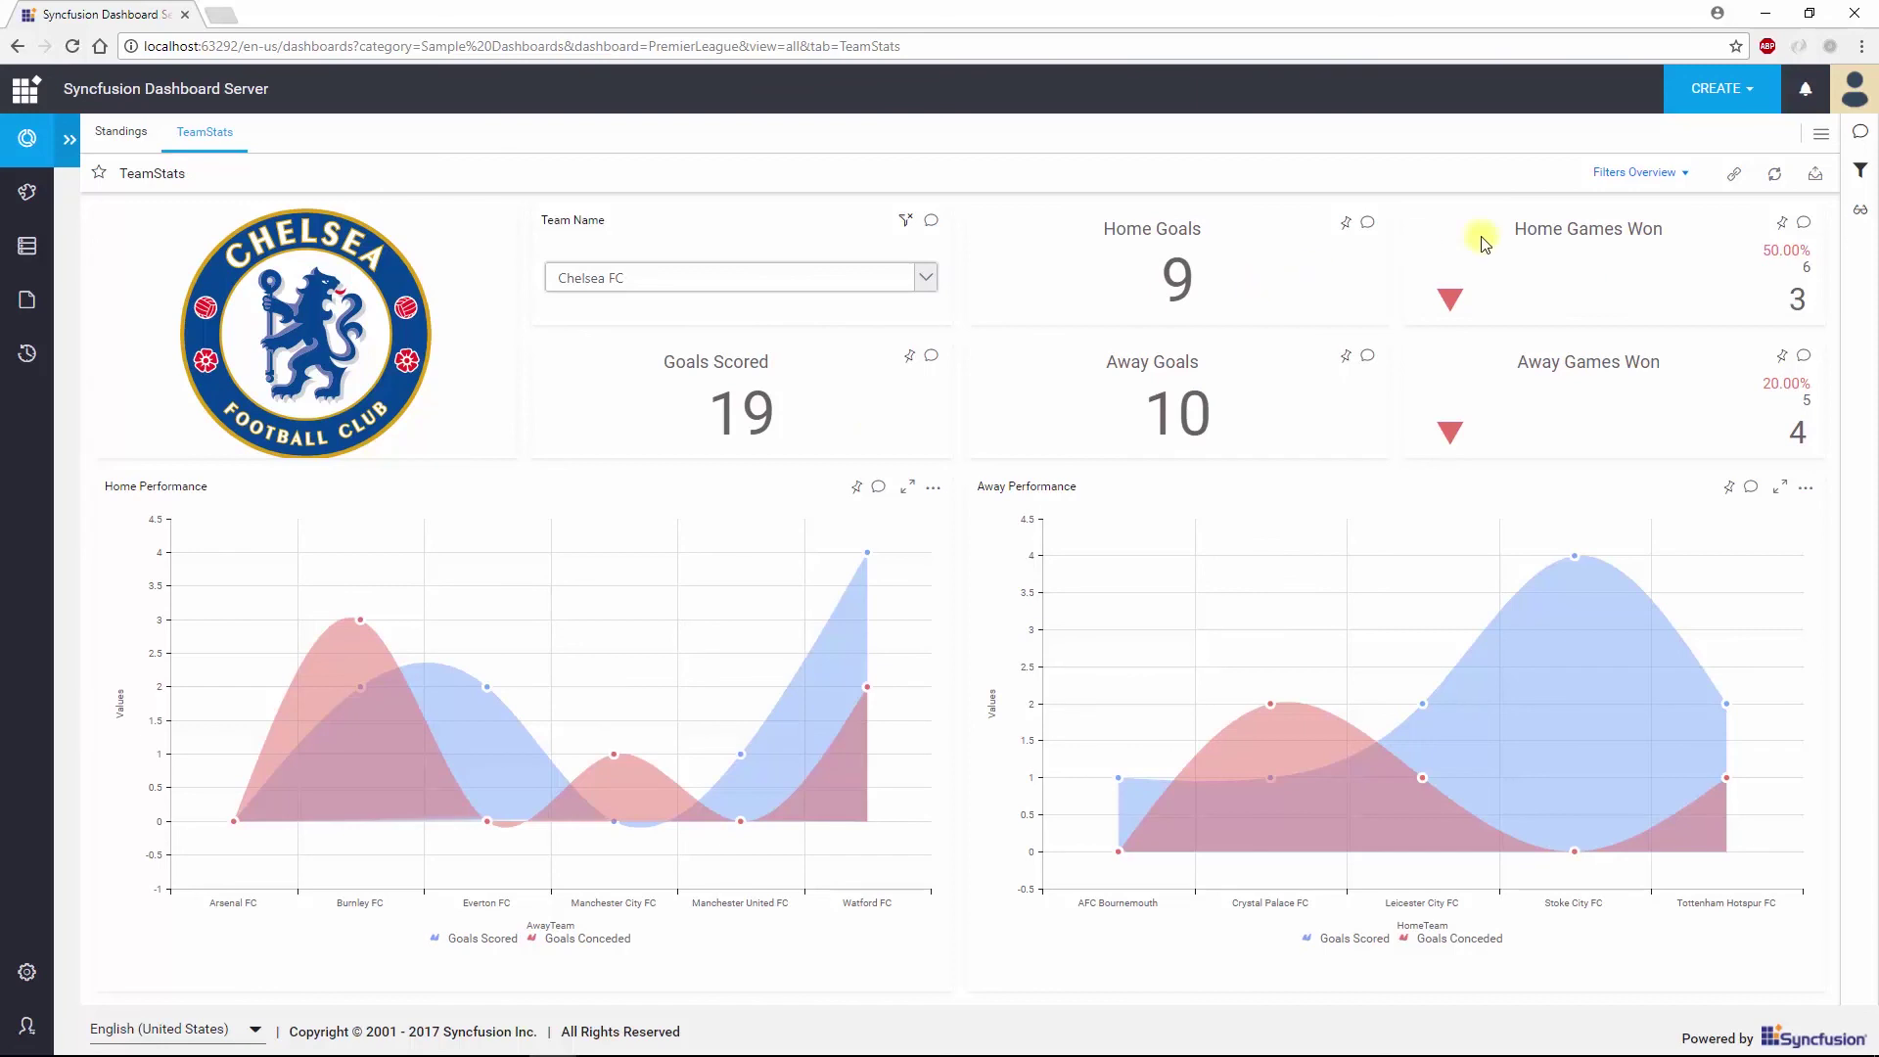
Save the applied Team Name filter as a view named "League-Top" and show that saved view's options.
click(1679, 174)
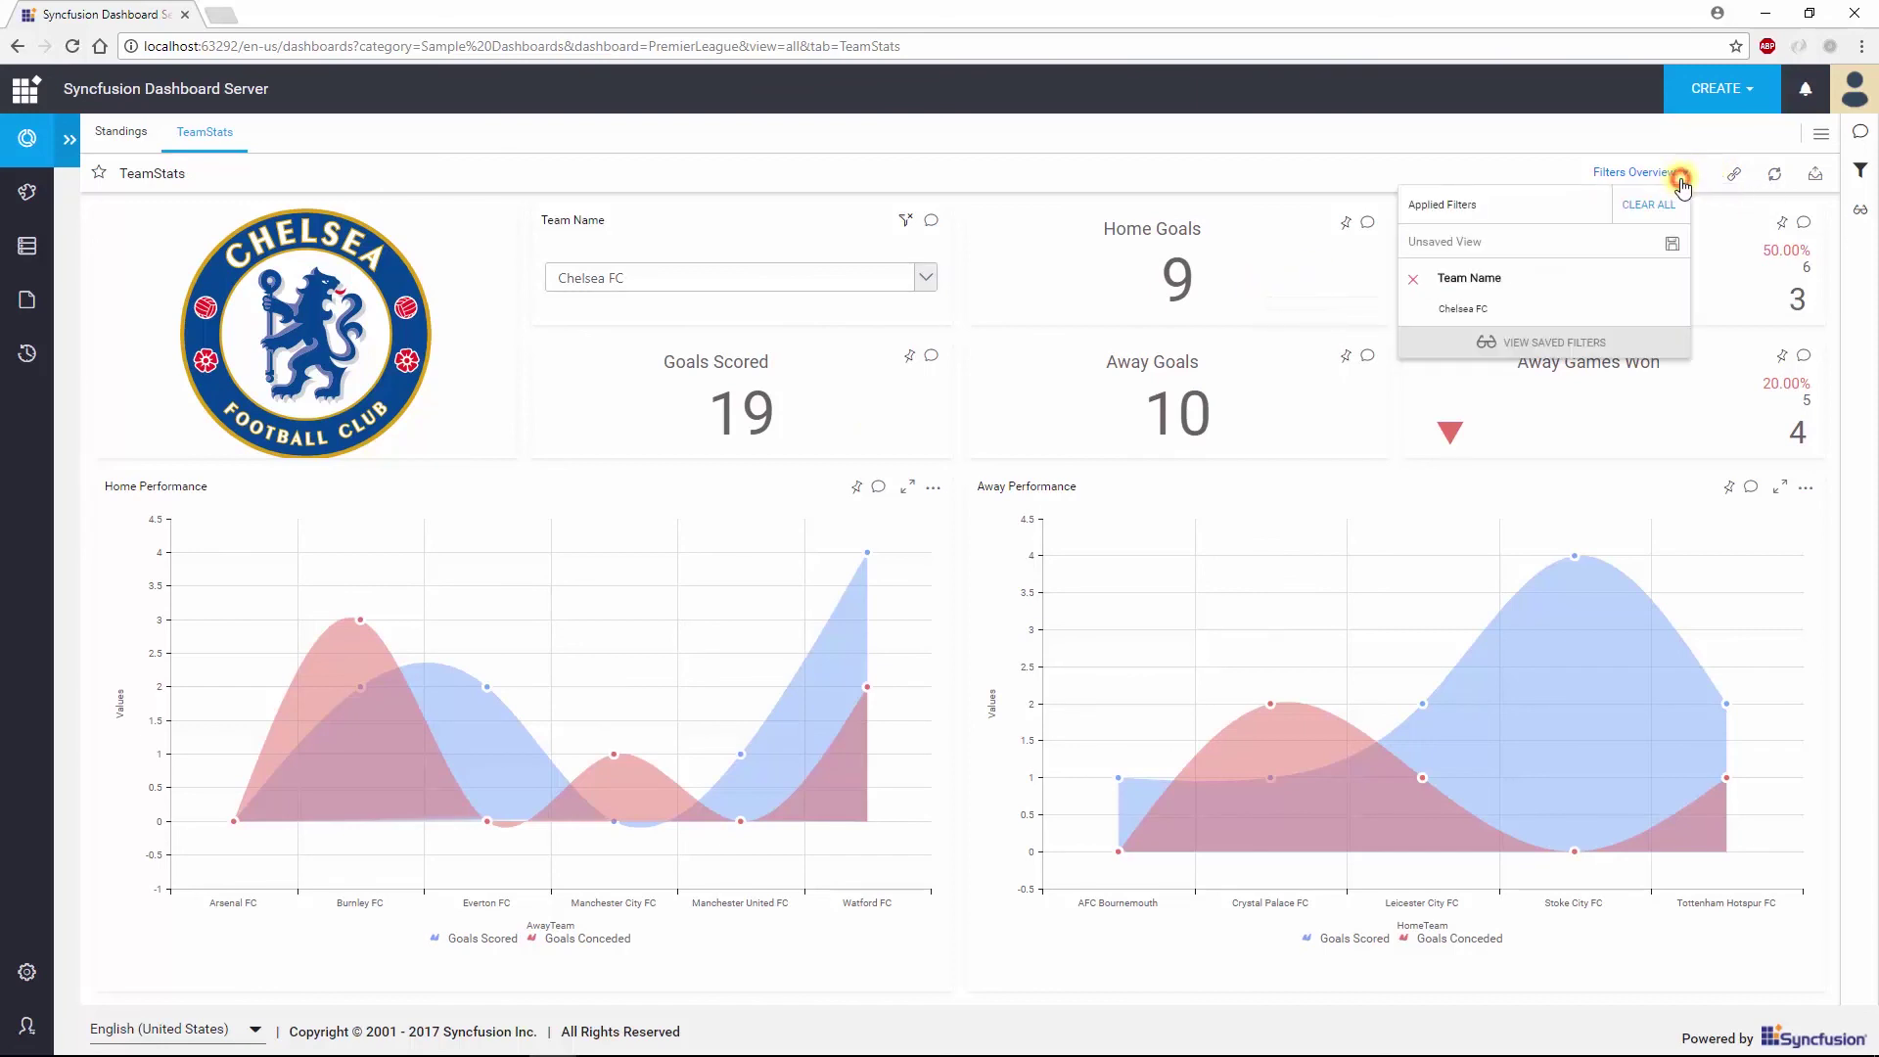
click(1674, 244)
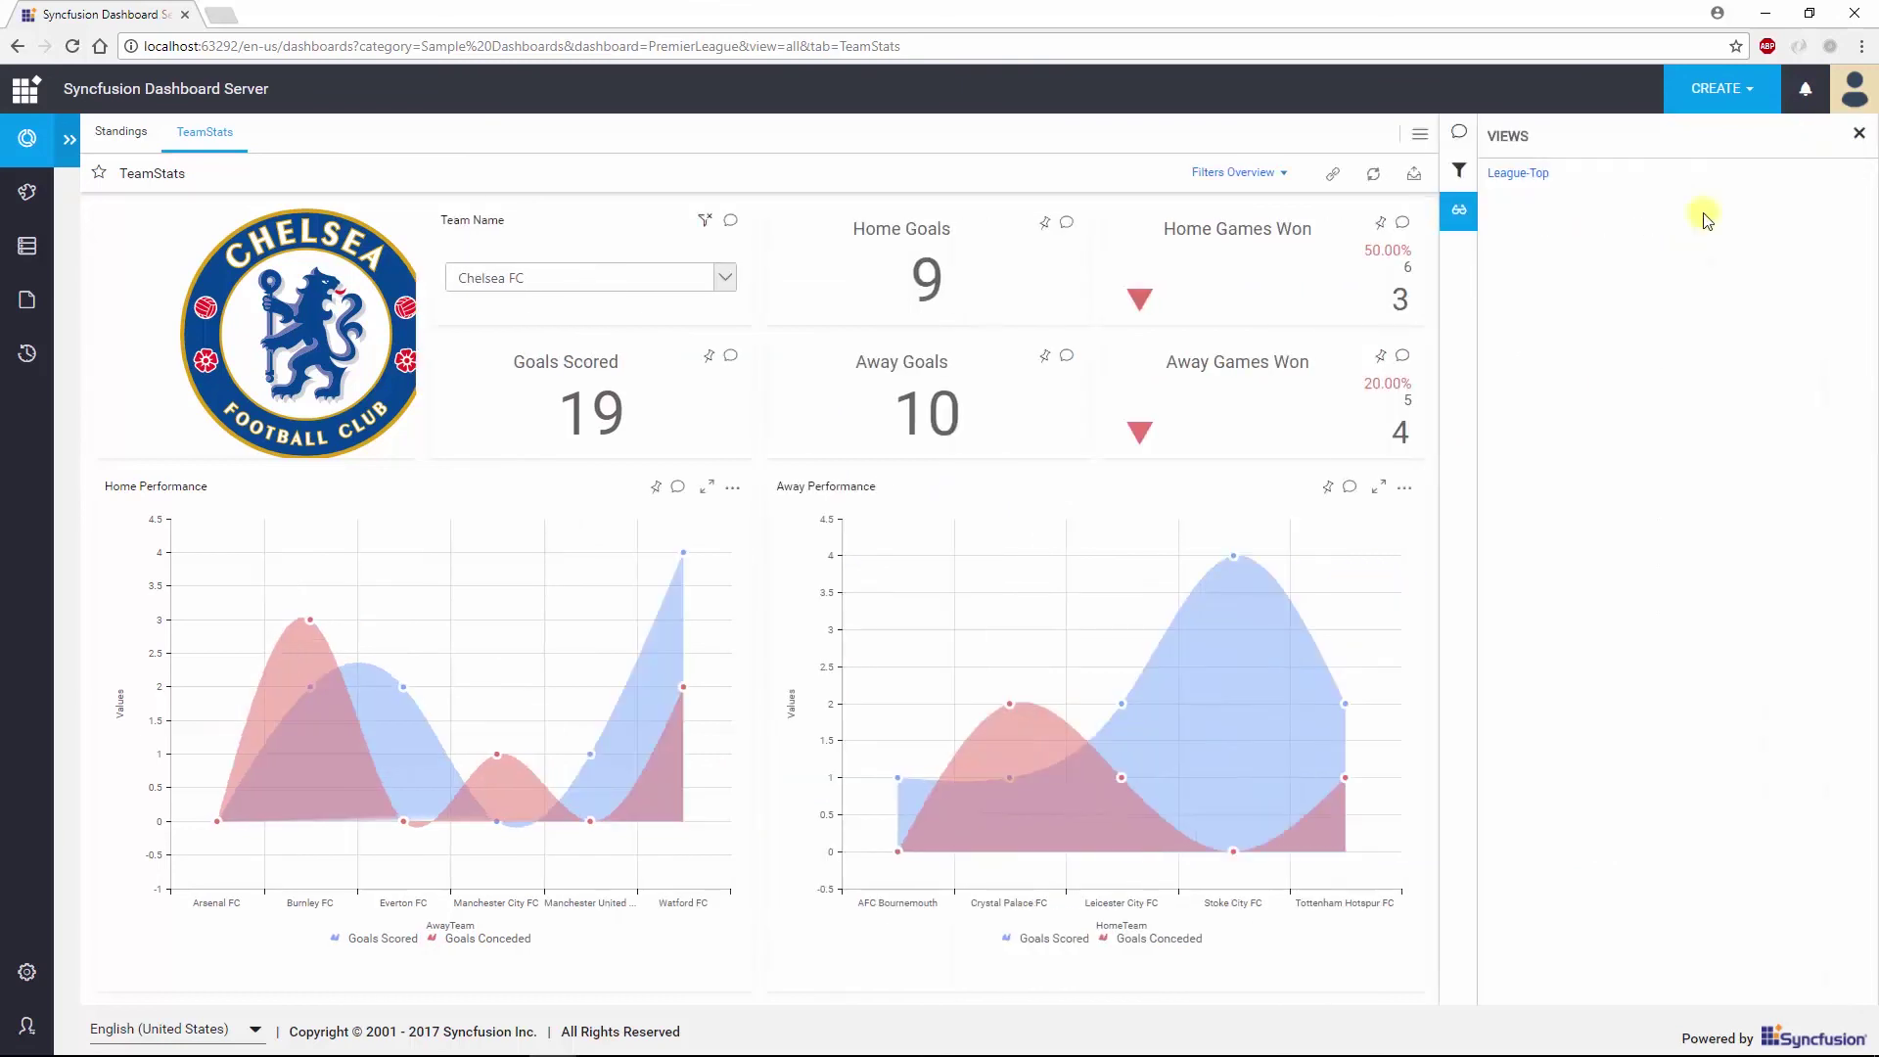
mouse_move(1746, 178)
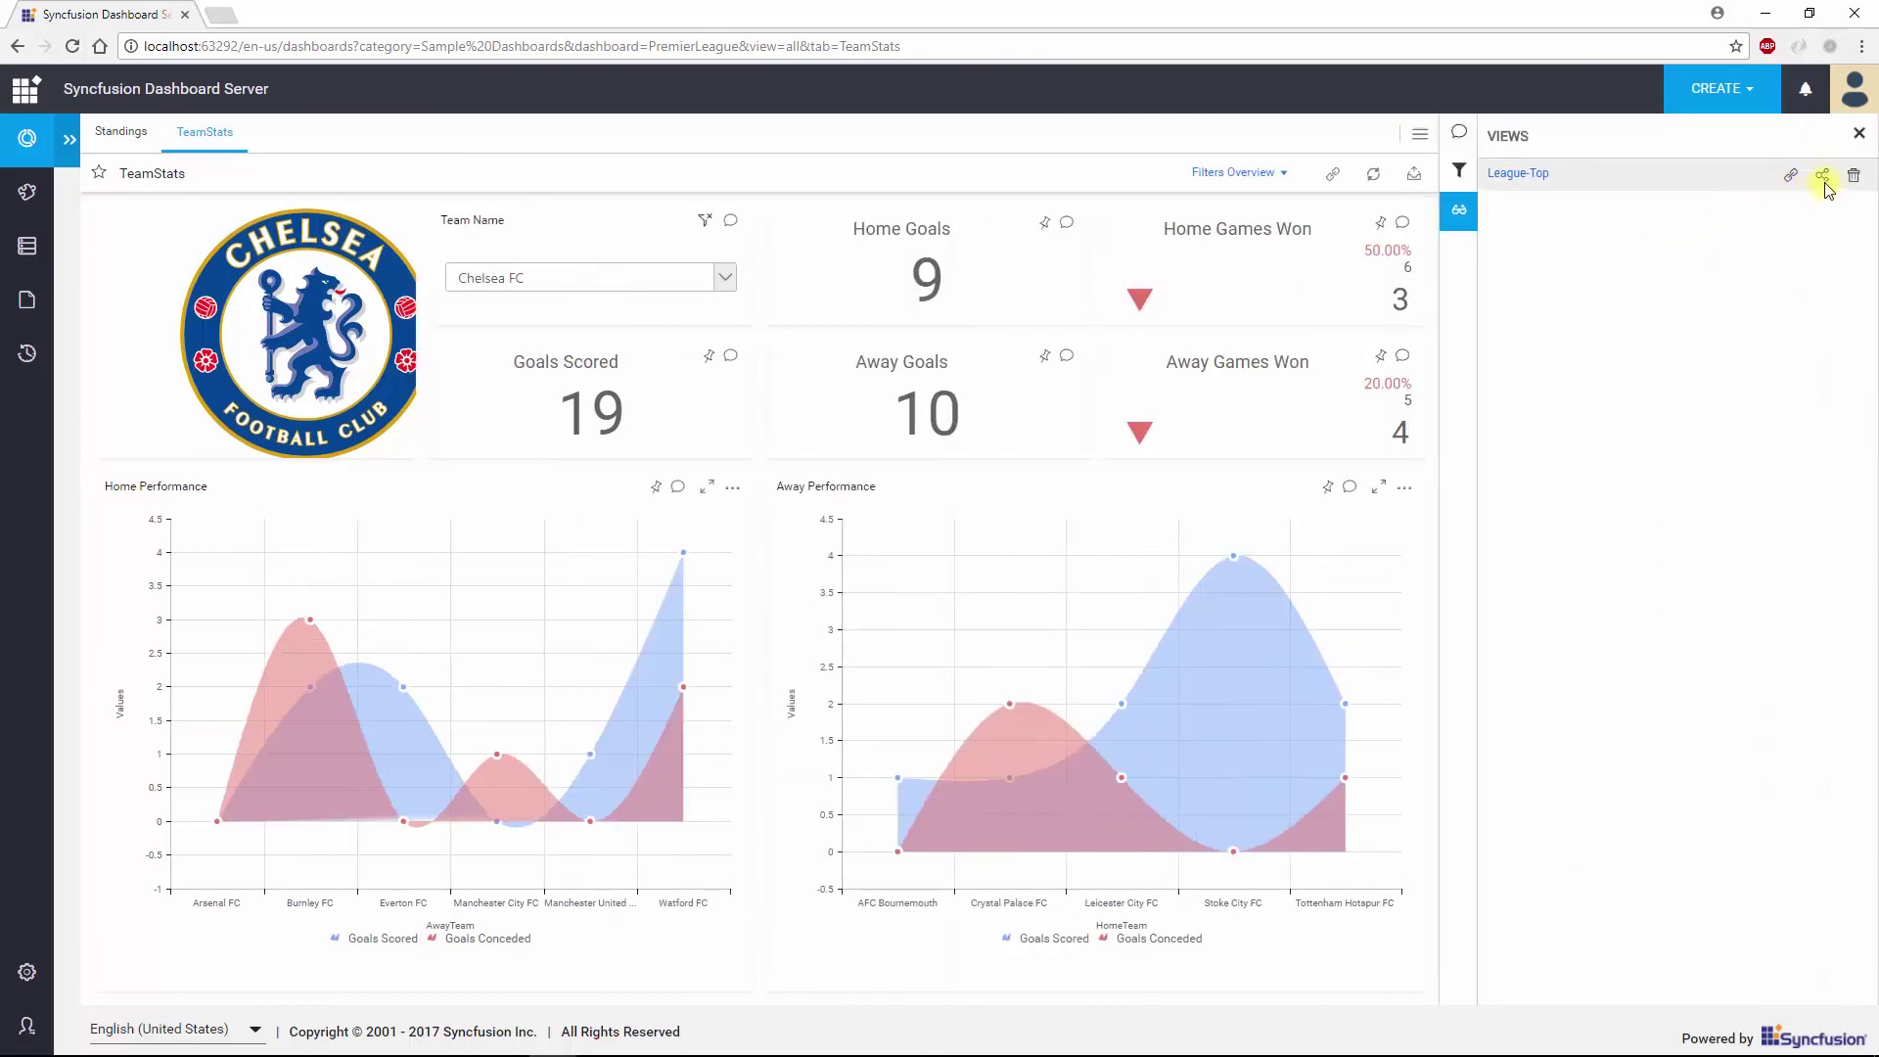